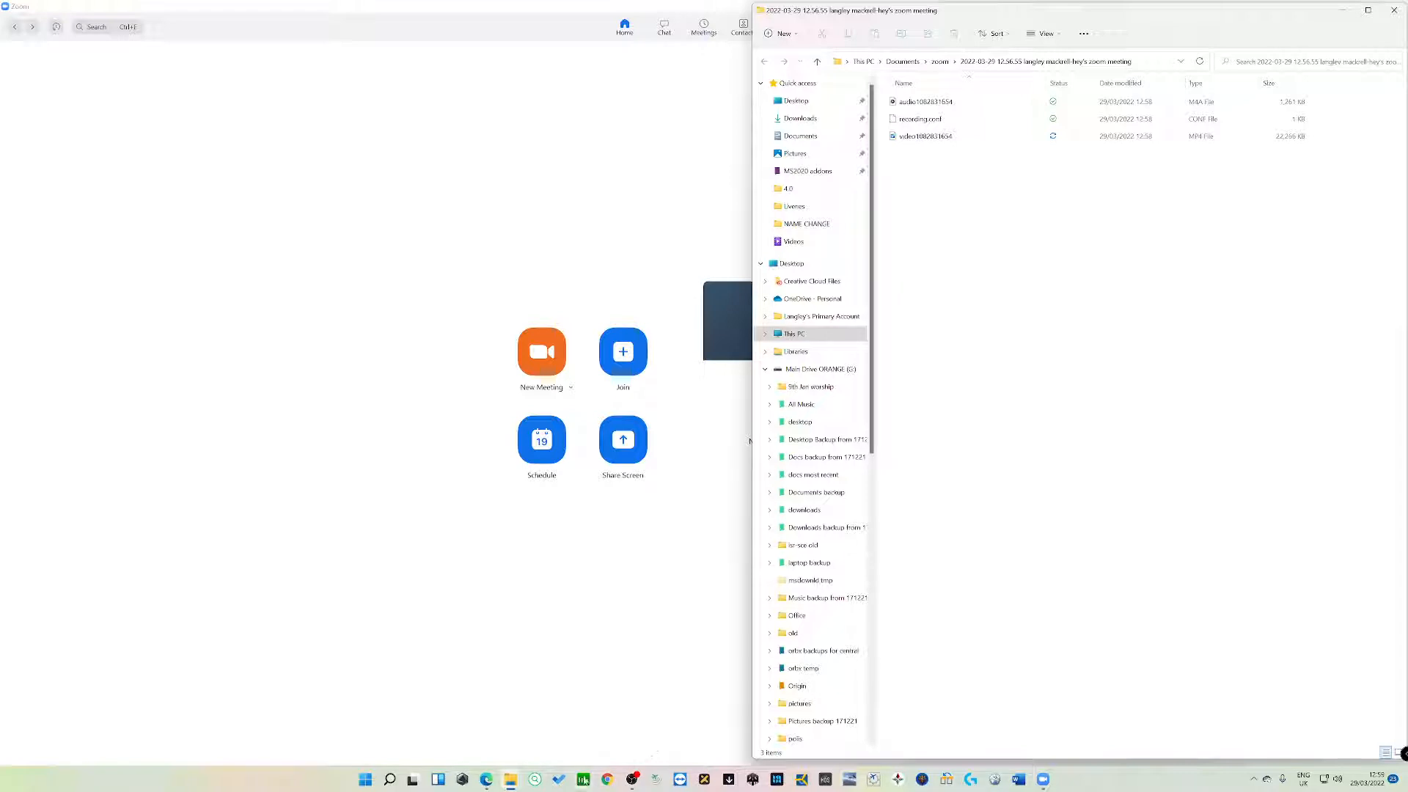
Step: Switch to the Edge browser and arrange it side by side with the recording folder's window, each filling half the screen
mouse_move(492, 781)
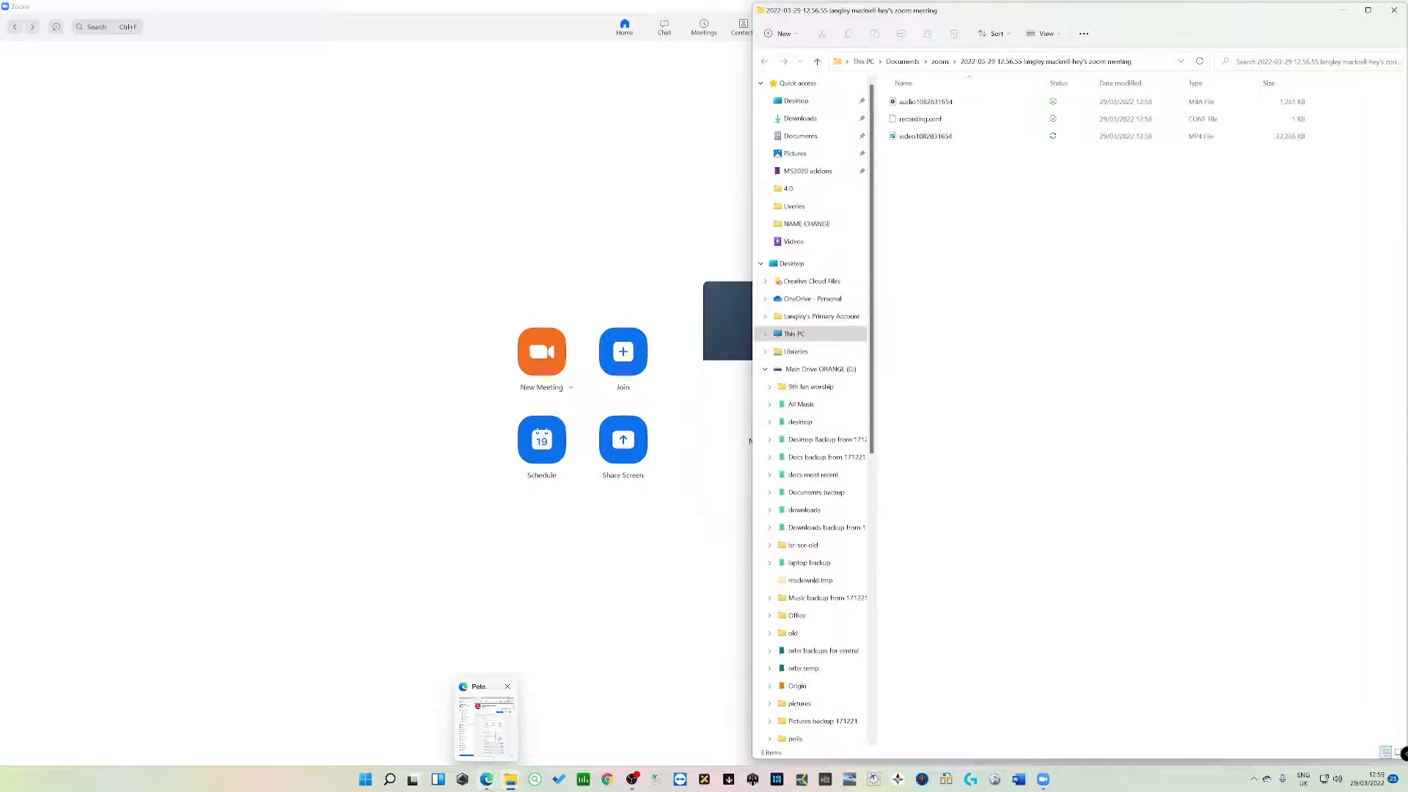
left_click(486, 722)
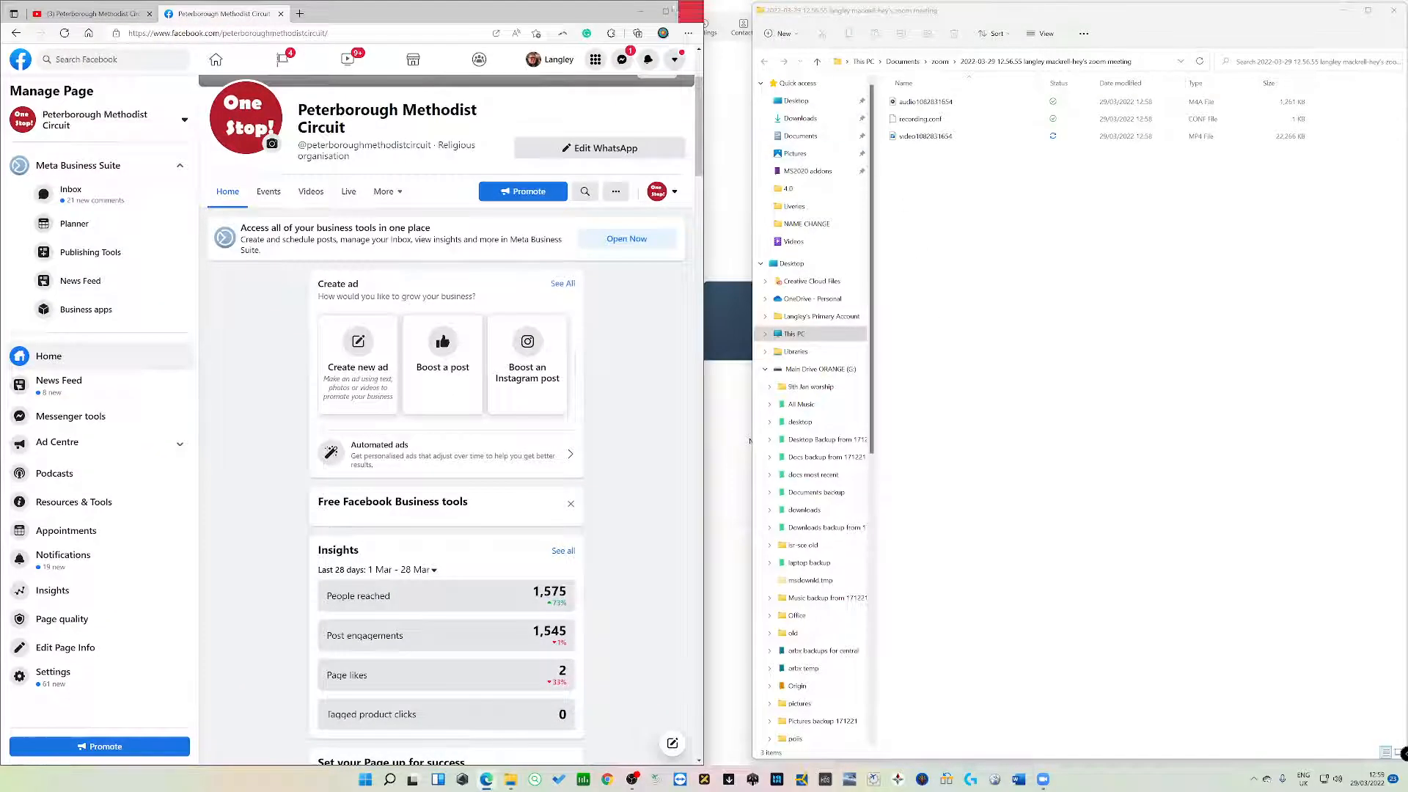
mouse_move(669, 12)
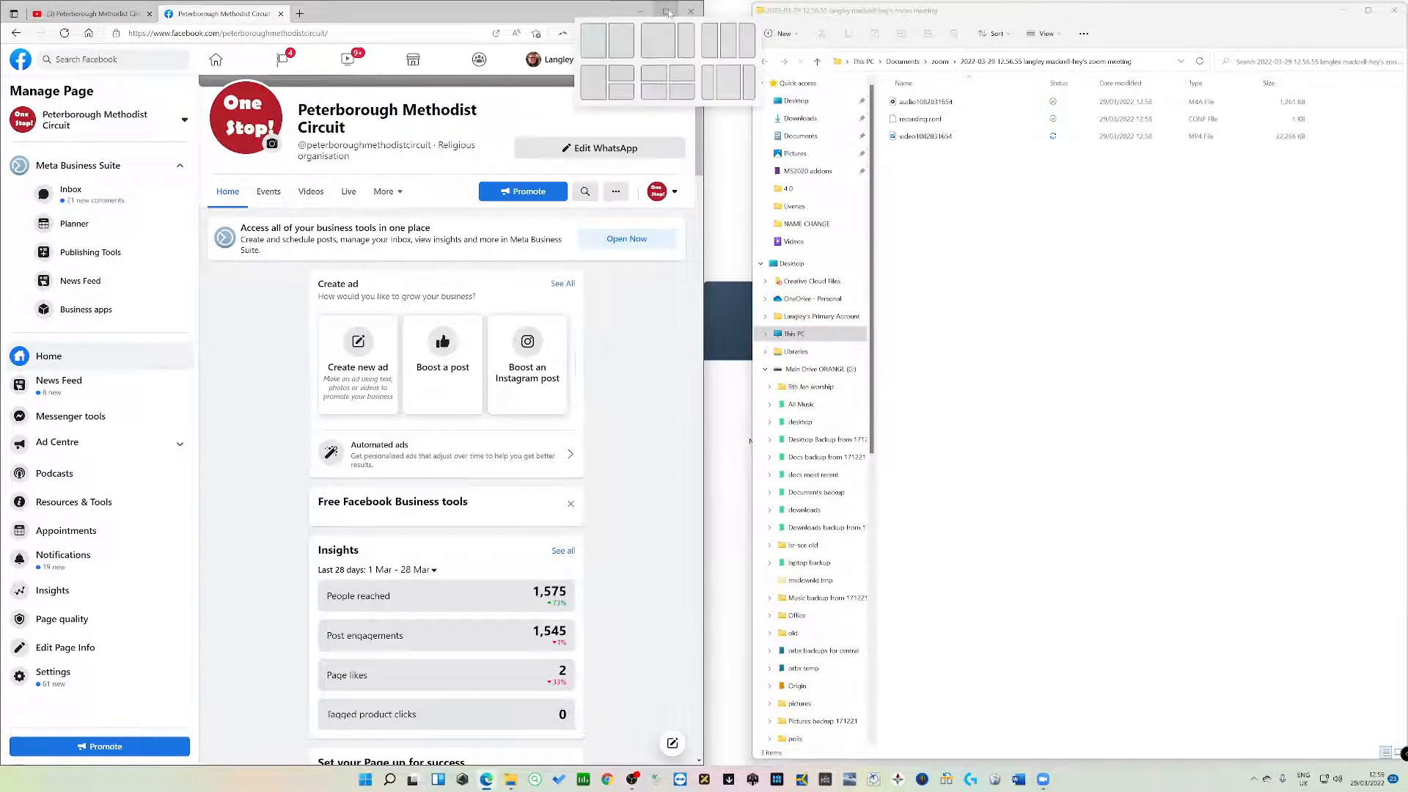
left_click(589, 43)
left_click(829, 250)
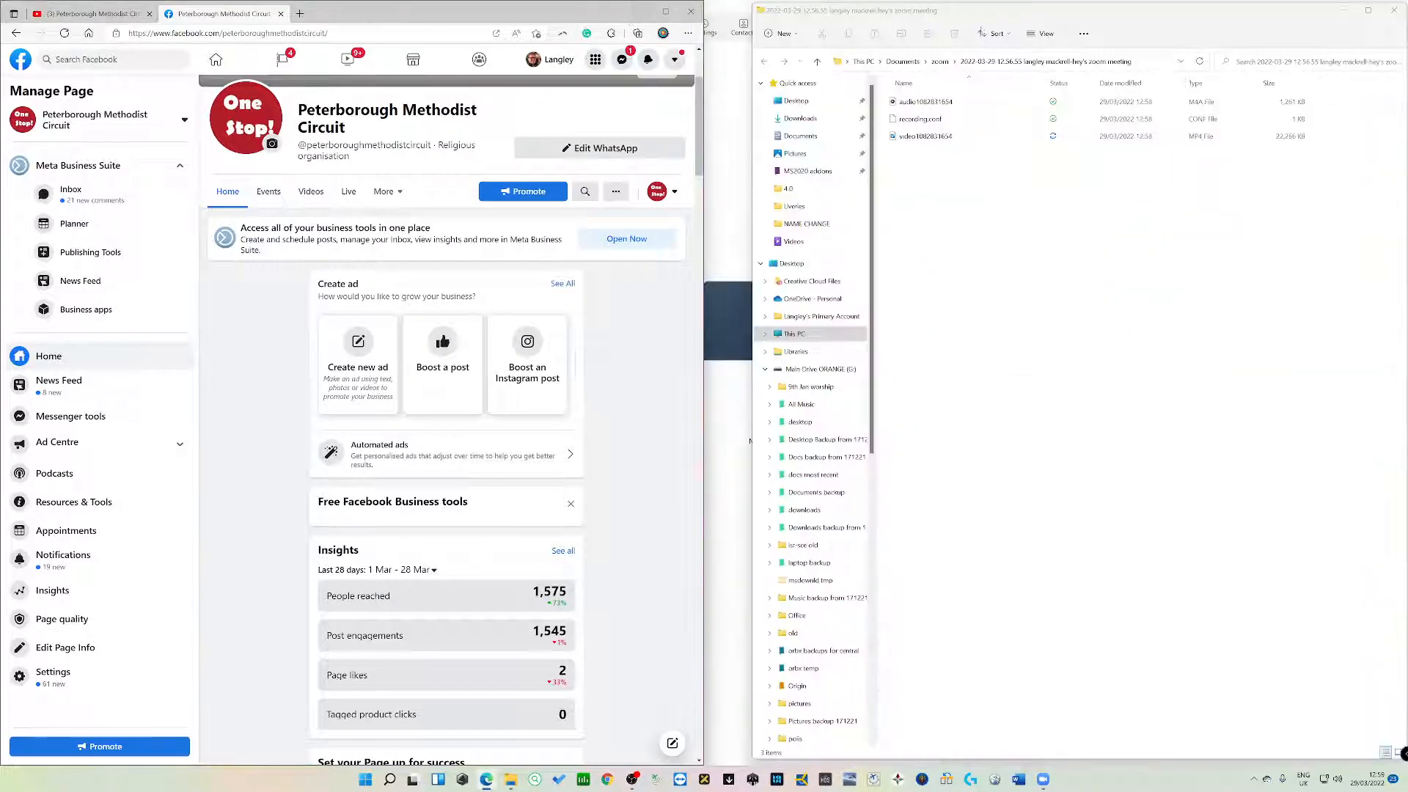
left_click(1368, 11)
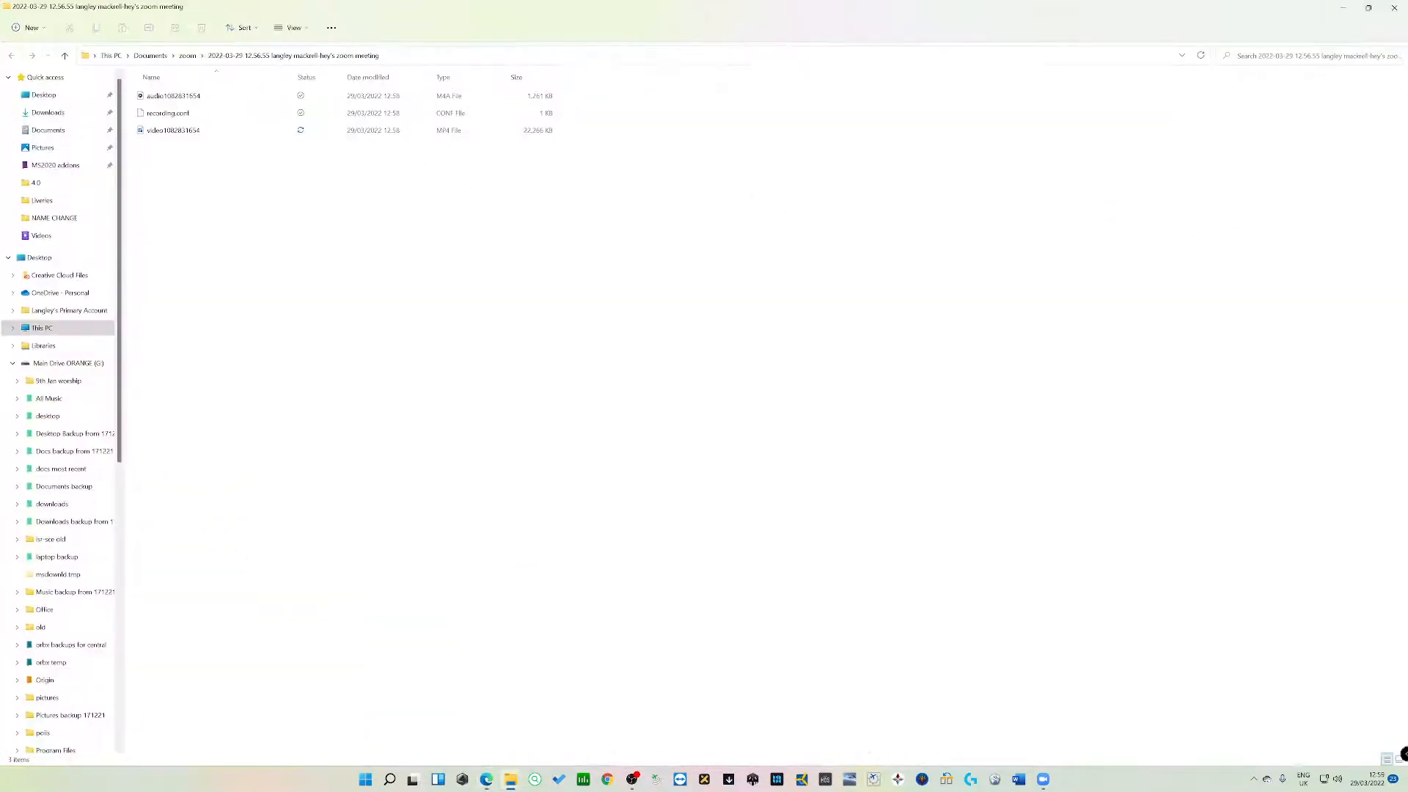
left_click(1368, 10)
mouse_move(1368, 10)
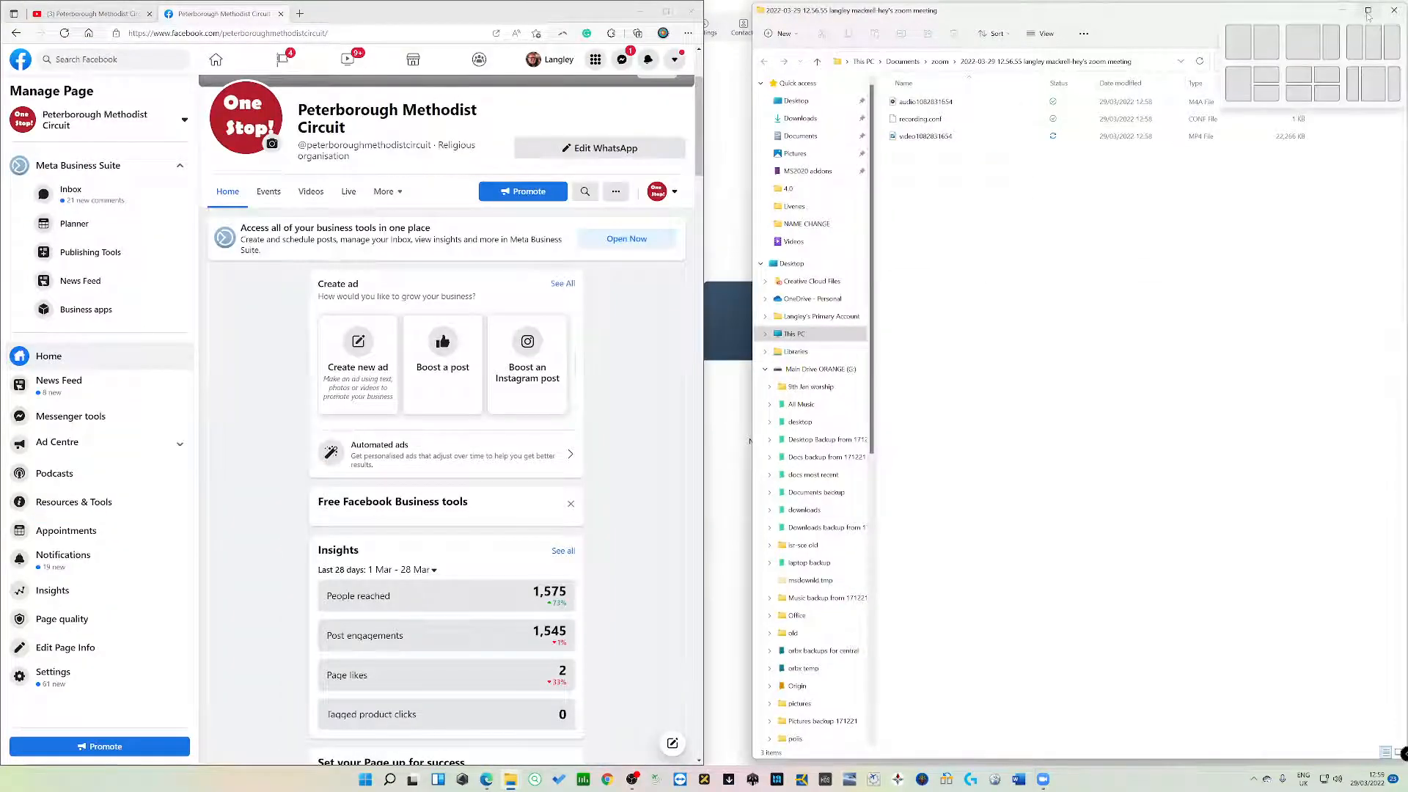
left_click(1267, 43)
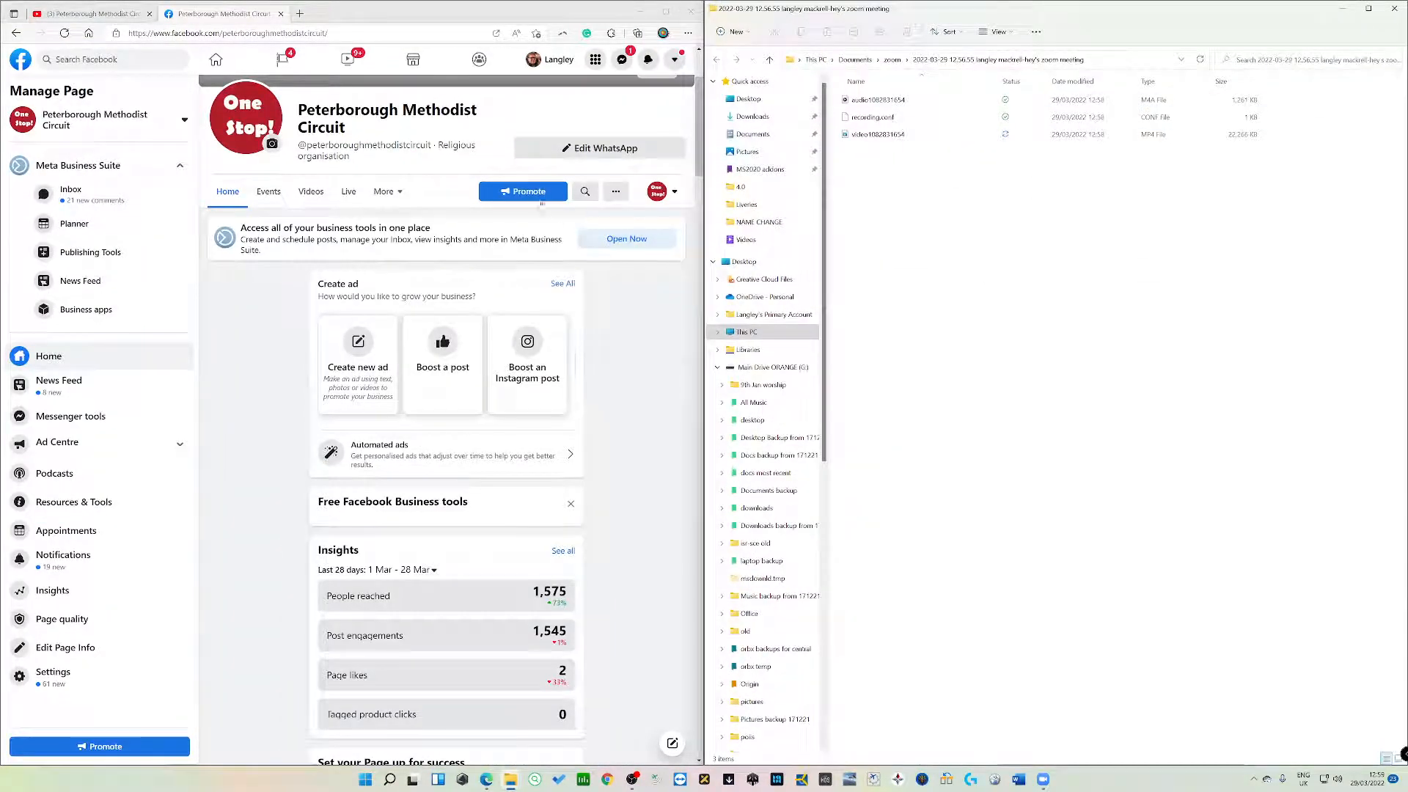
Step: Start a new video upload from the Peterborough Methodist Circuit YouTube channel and open its file selection
scroll(63, 555, "up", 3)
key("ctrl+Tab")
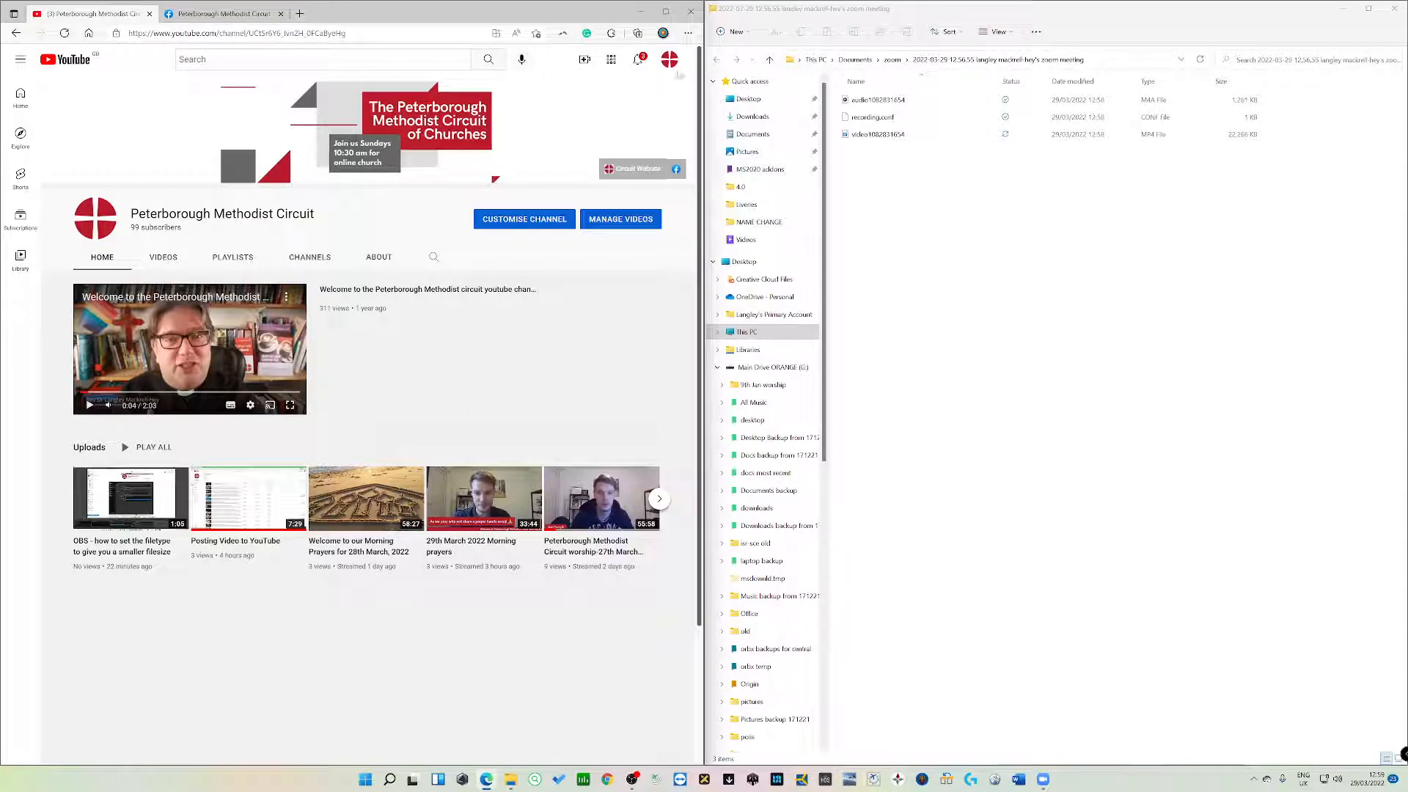
left_click(585, 59)
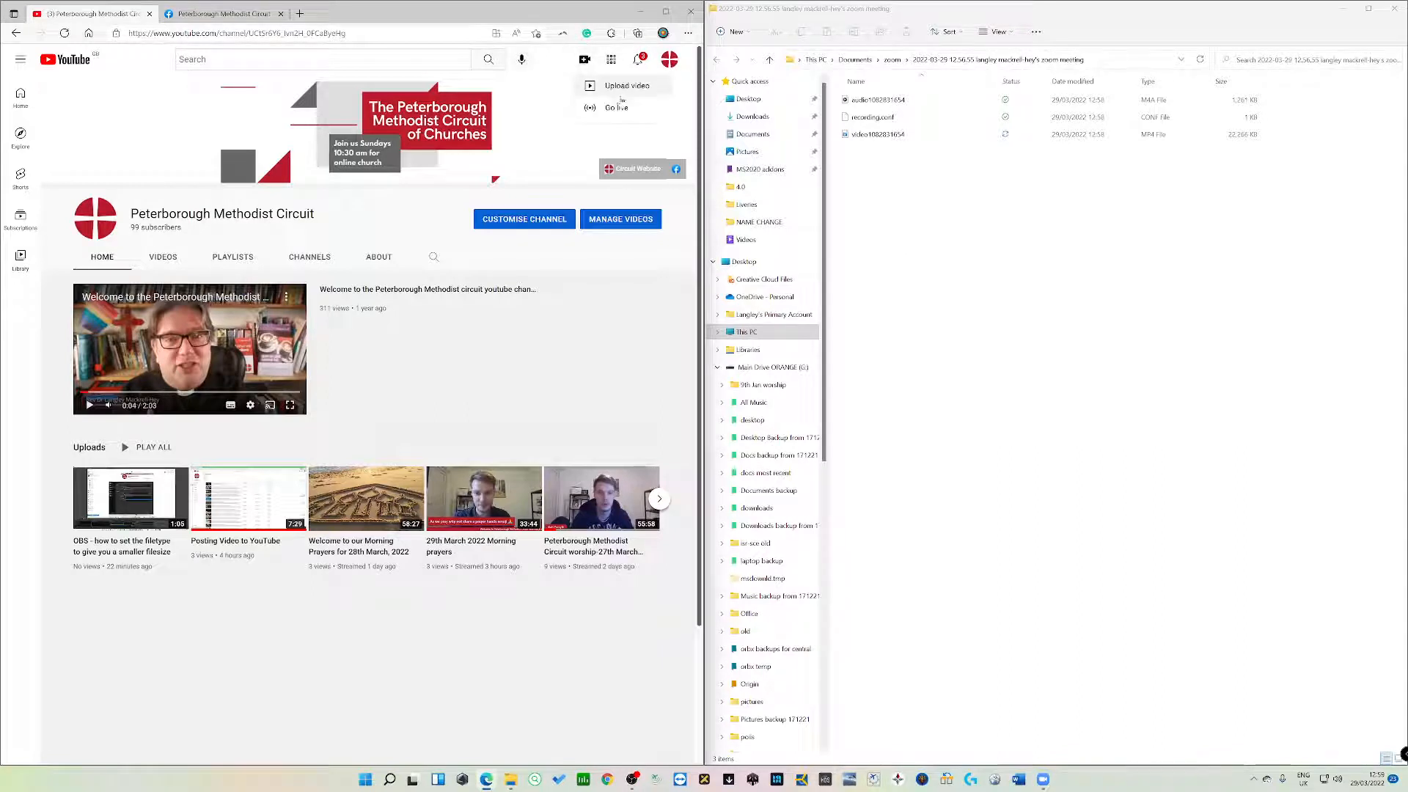
left_click(620, 86)
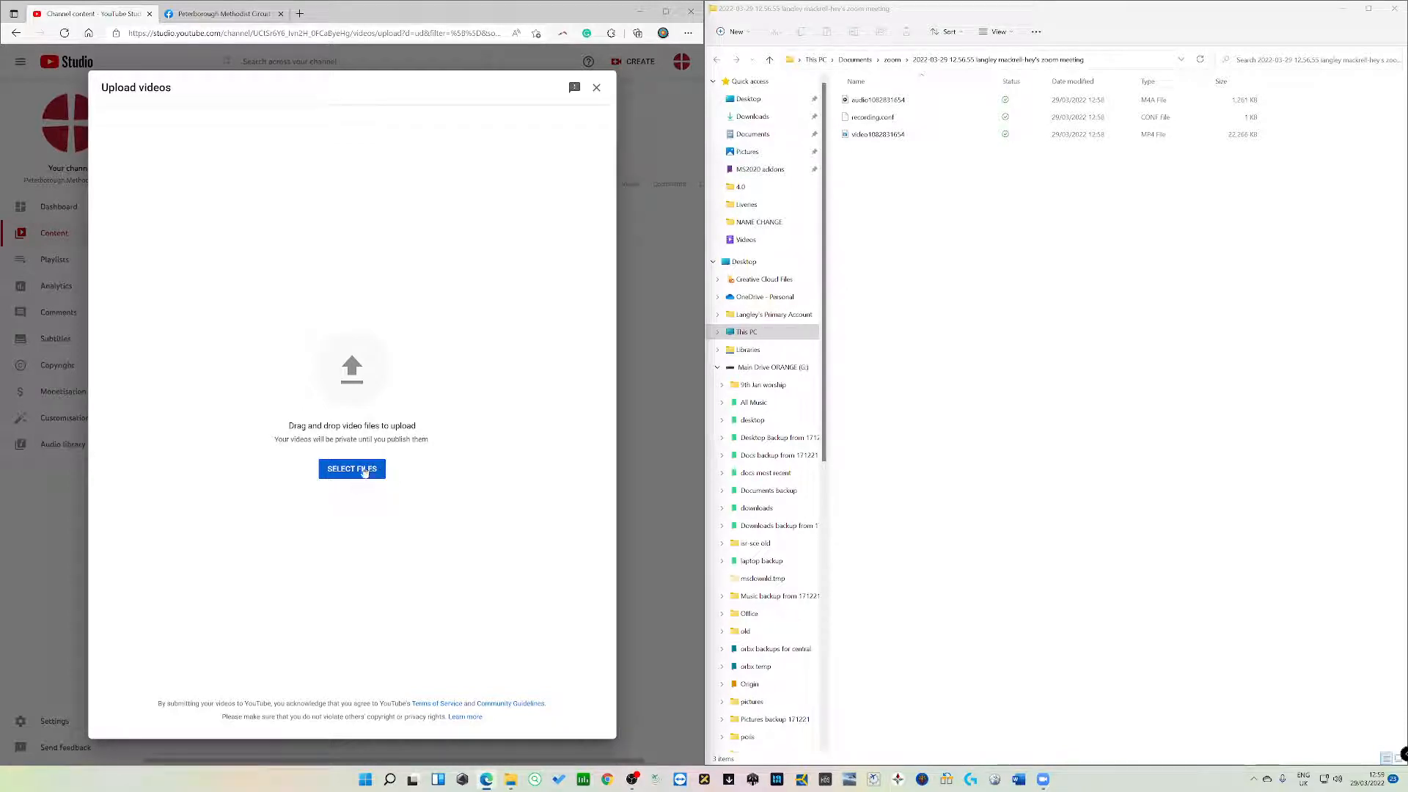
left_click(365, 470)
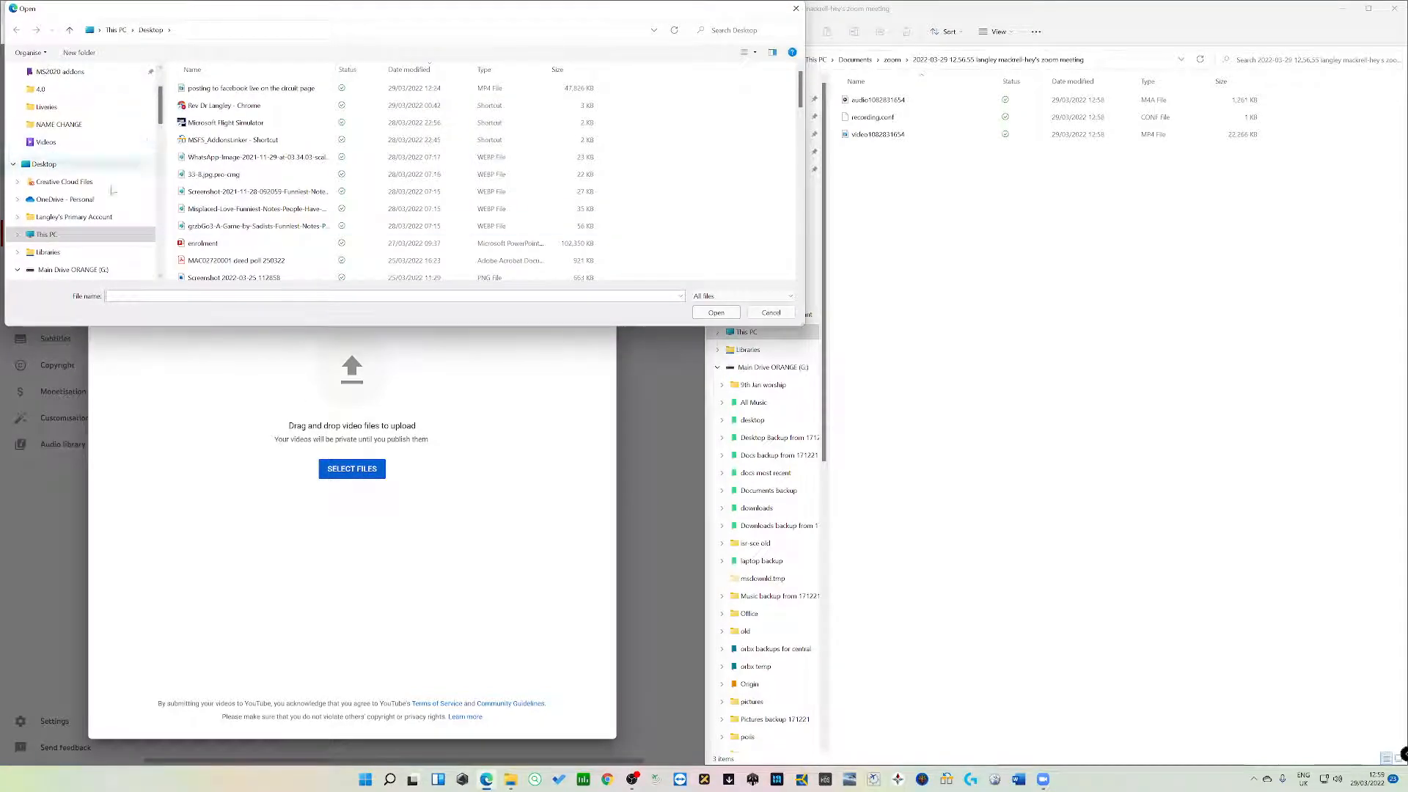
Step: Browse to the Zoom folder inside Documents, sorting the Documents contents by name to find it
left_click_drag(800, 89, 799, 267)
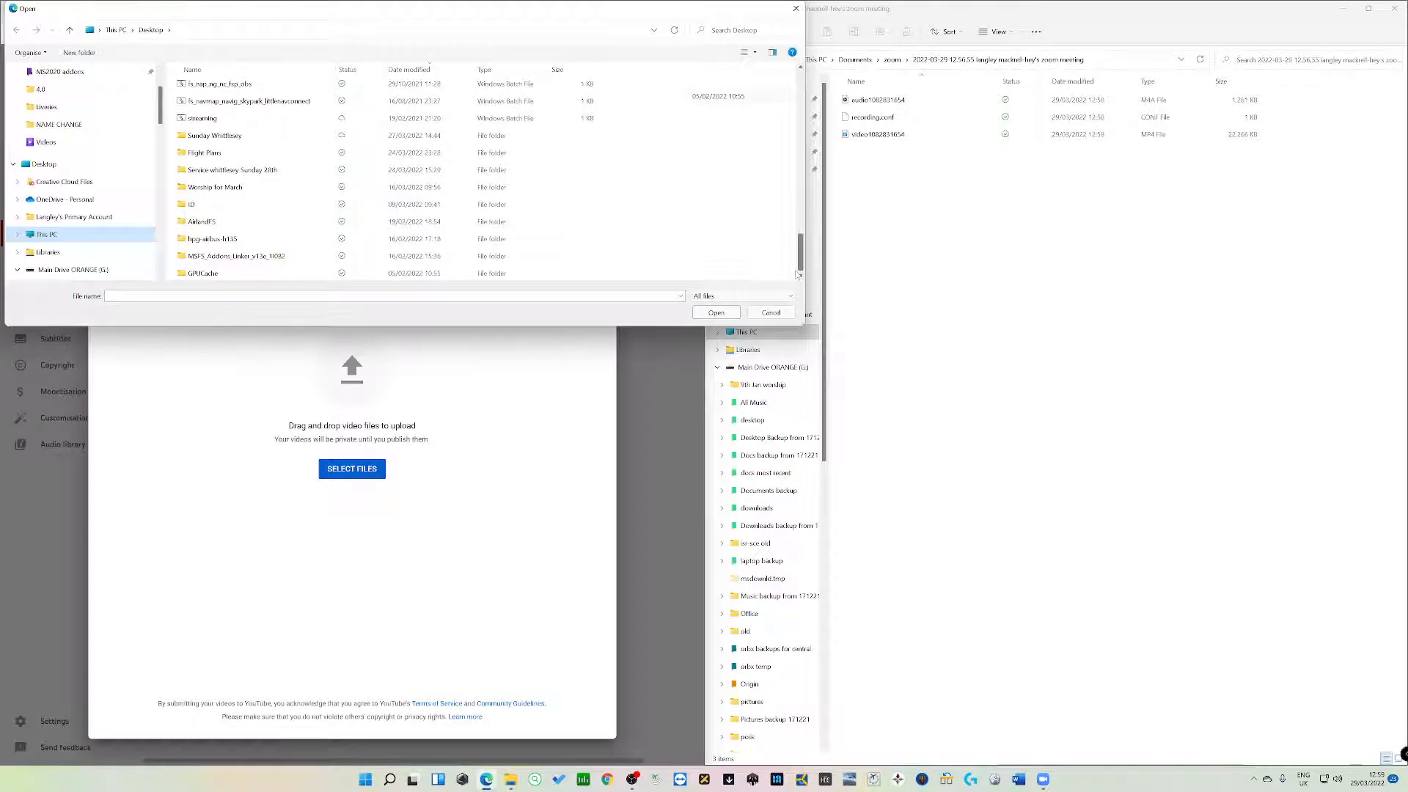
left_click_drag(162, 117, 161, 73)
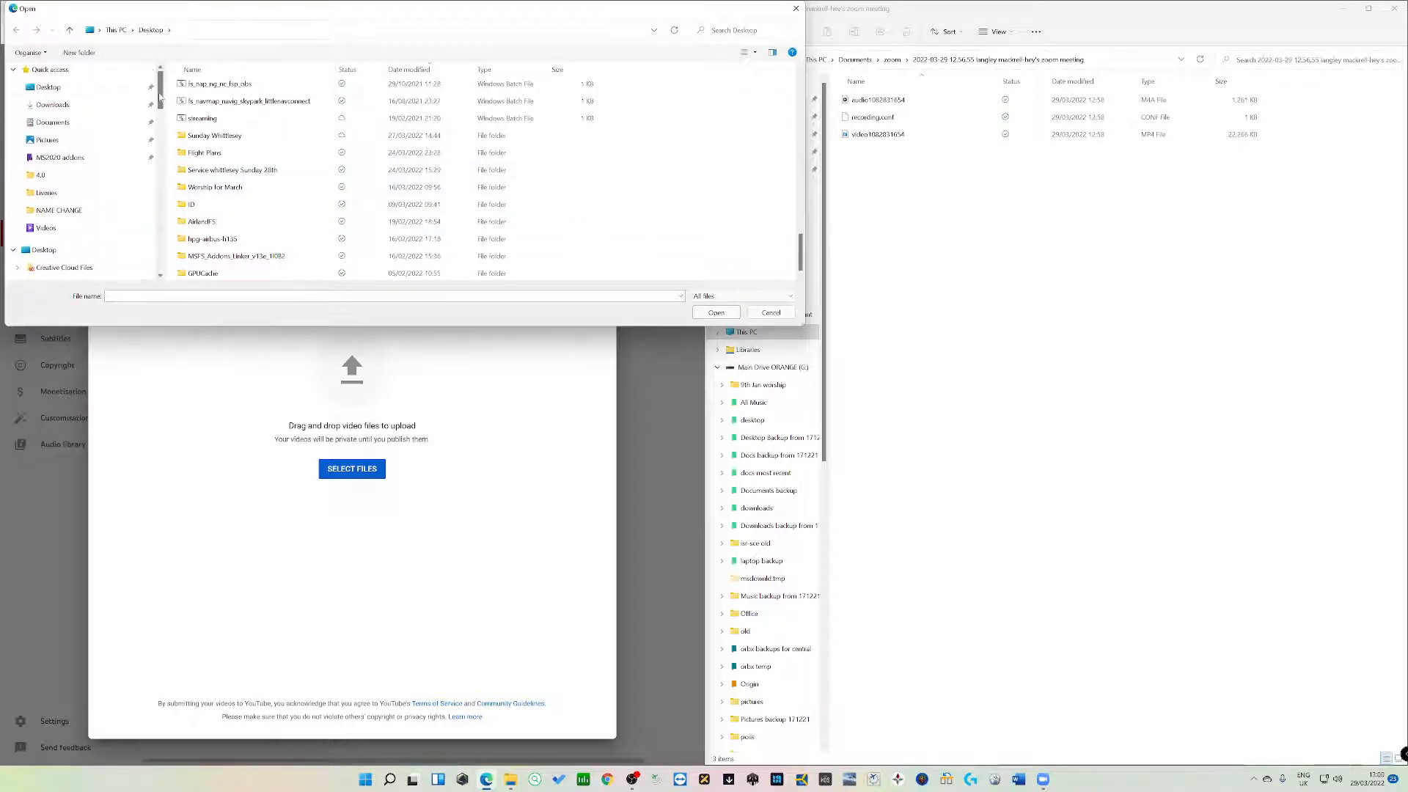
left_click(84, 124)
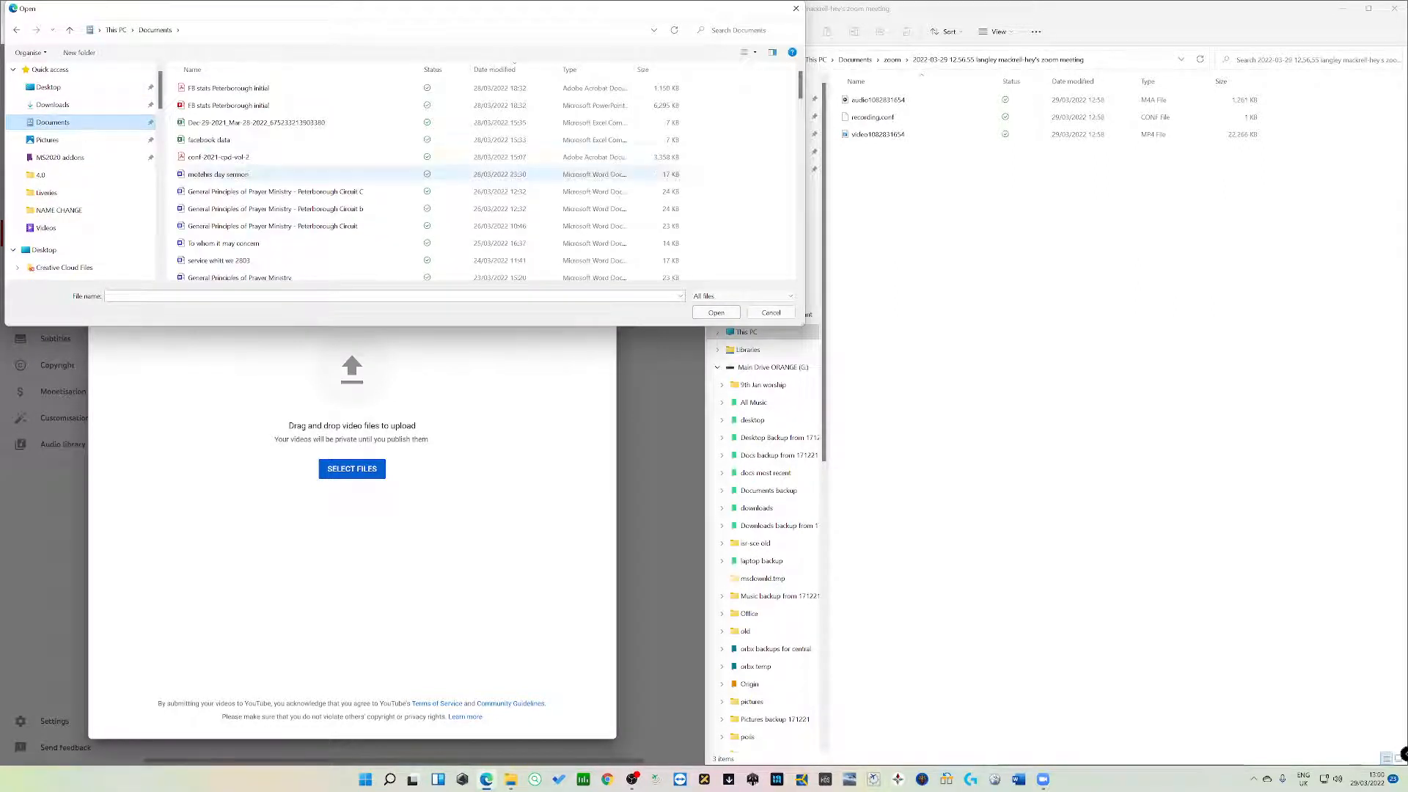
left_click_drag(800, 91, 797, 267)
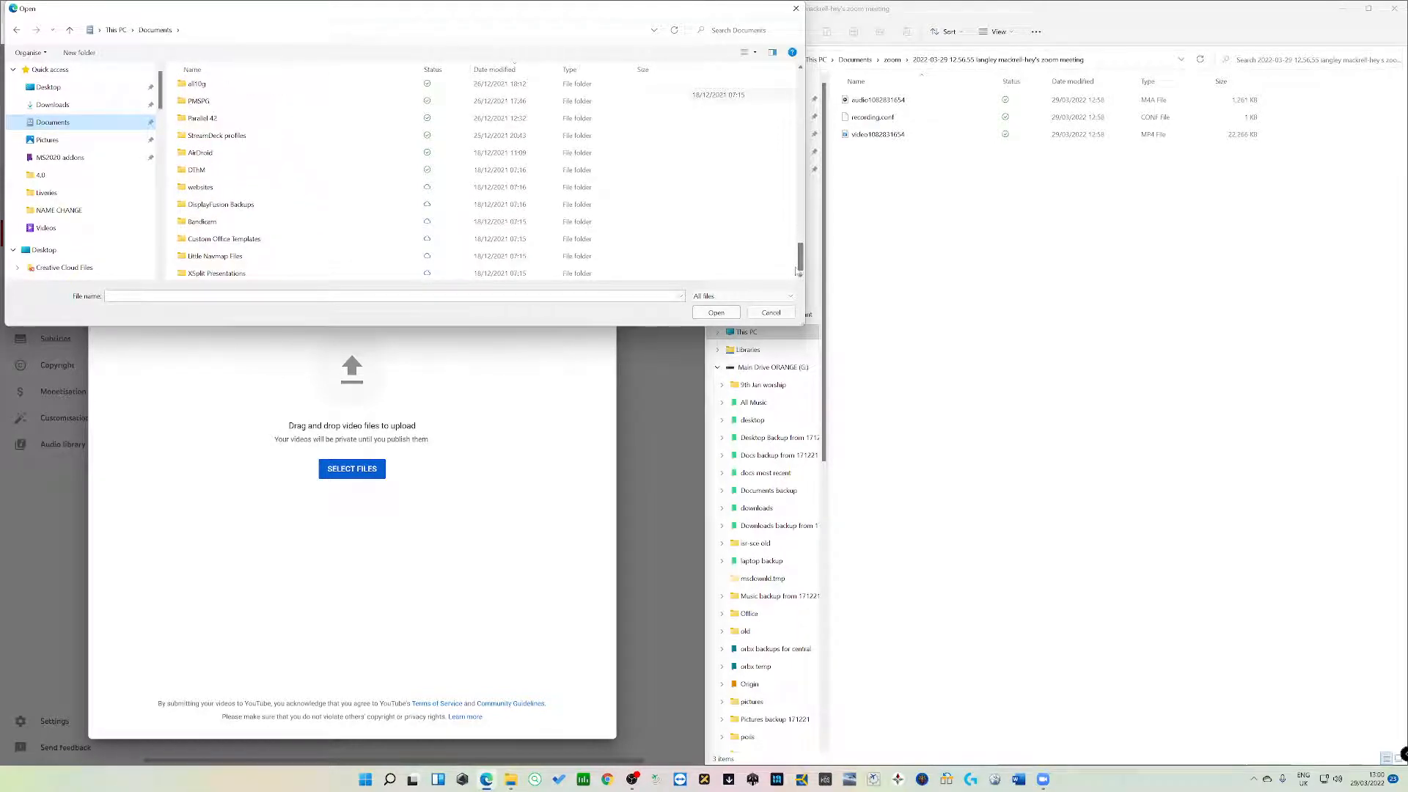
left_click(286, 69)
left_click_drag(797, 85, 811, 202)
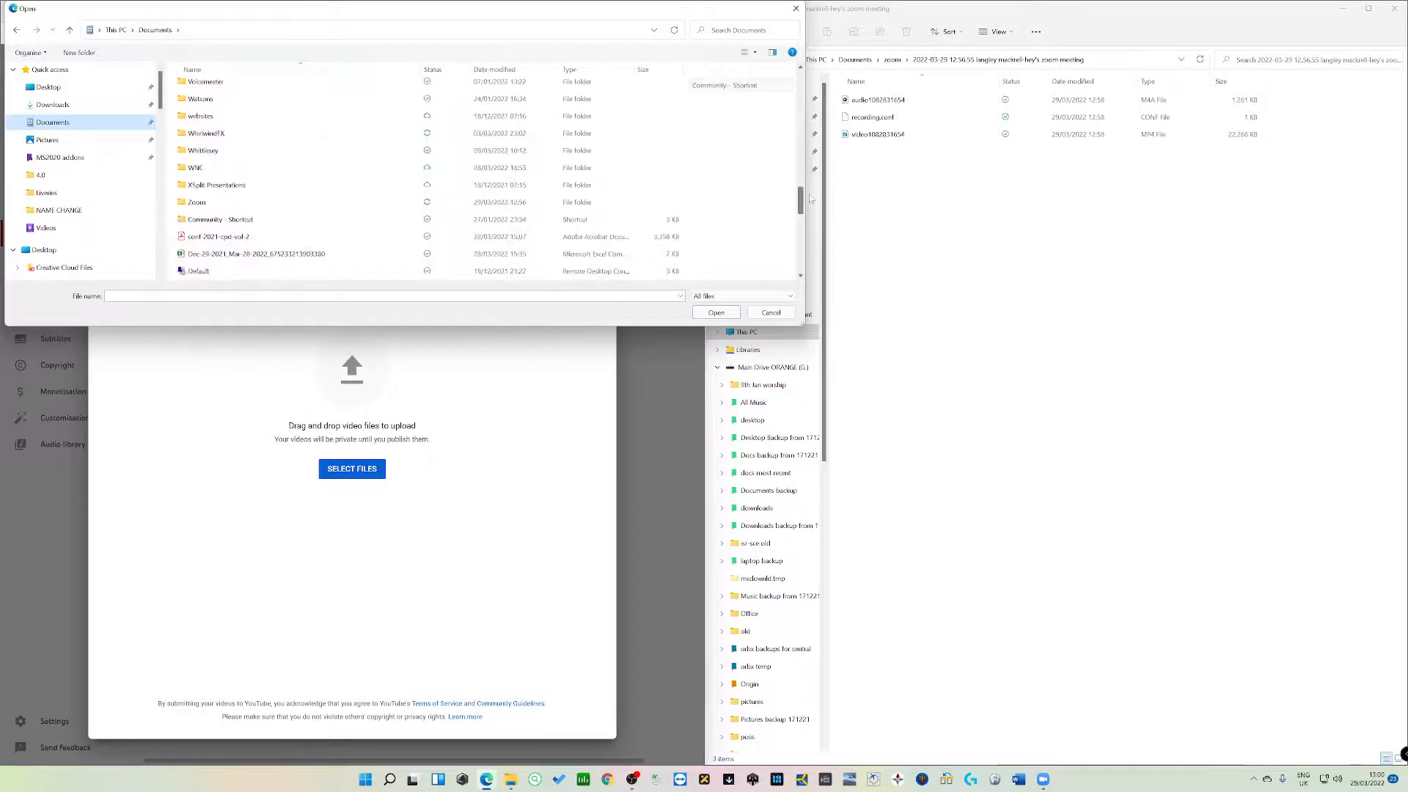
double_click(645, 204)
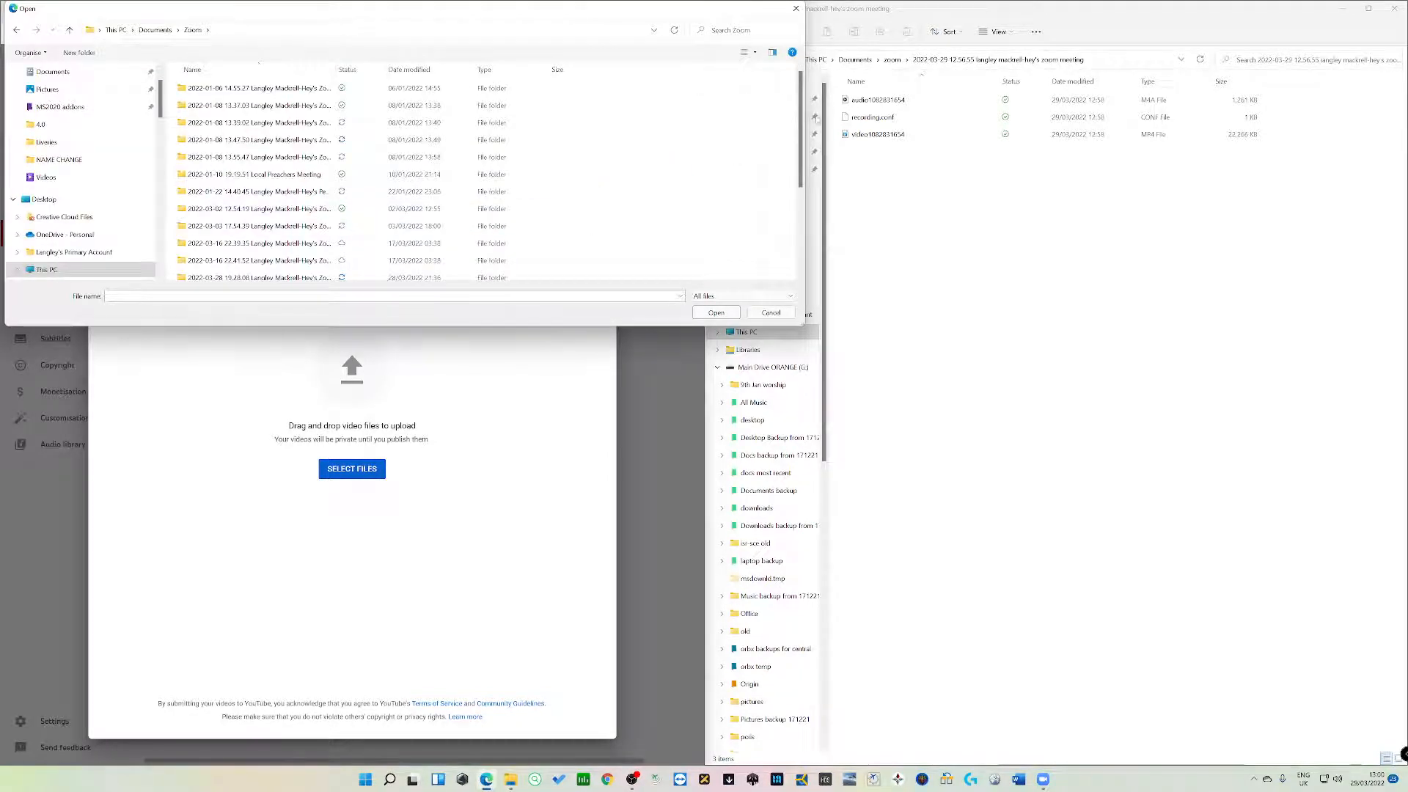
left_click(423, 69)
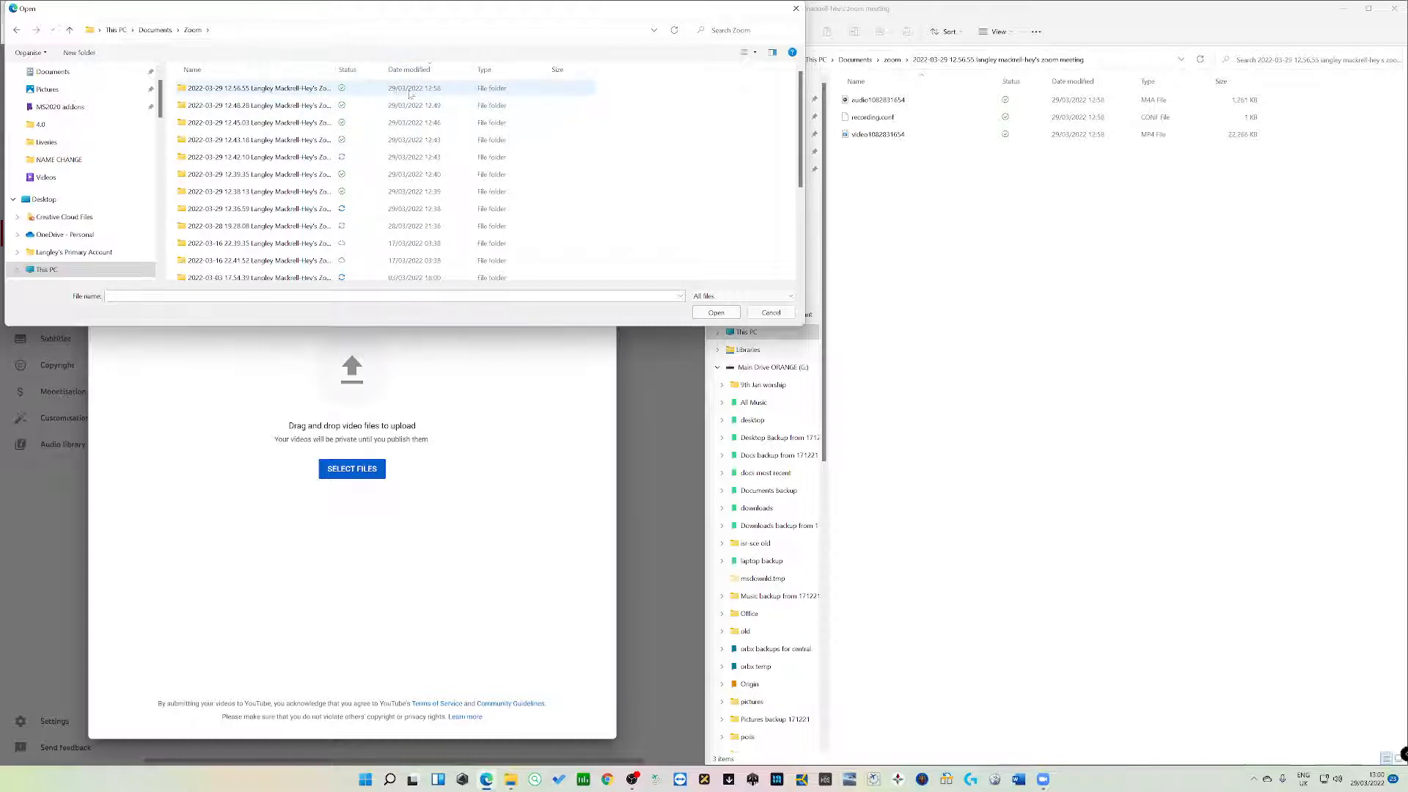
double_click(279, 88)
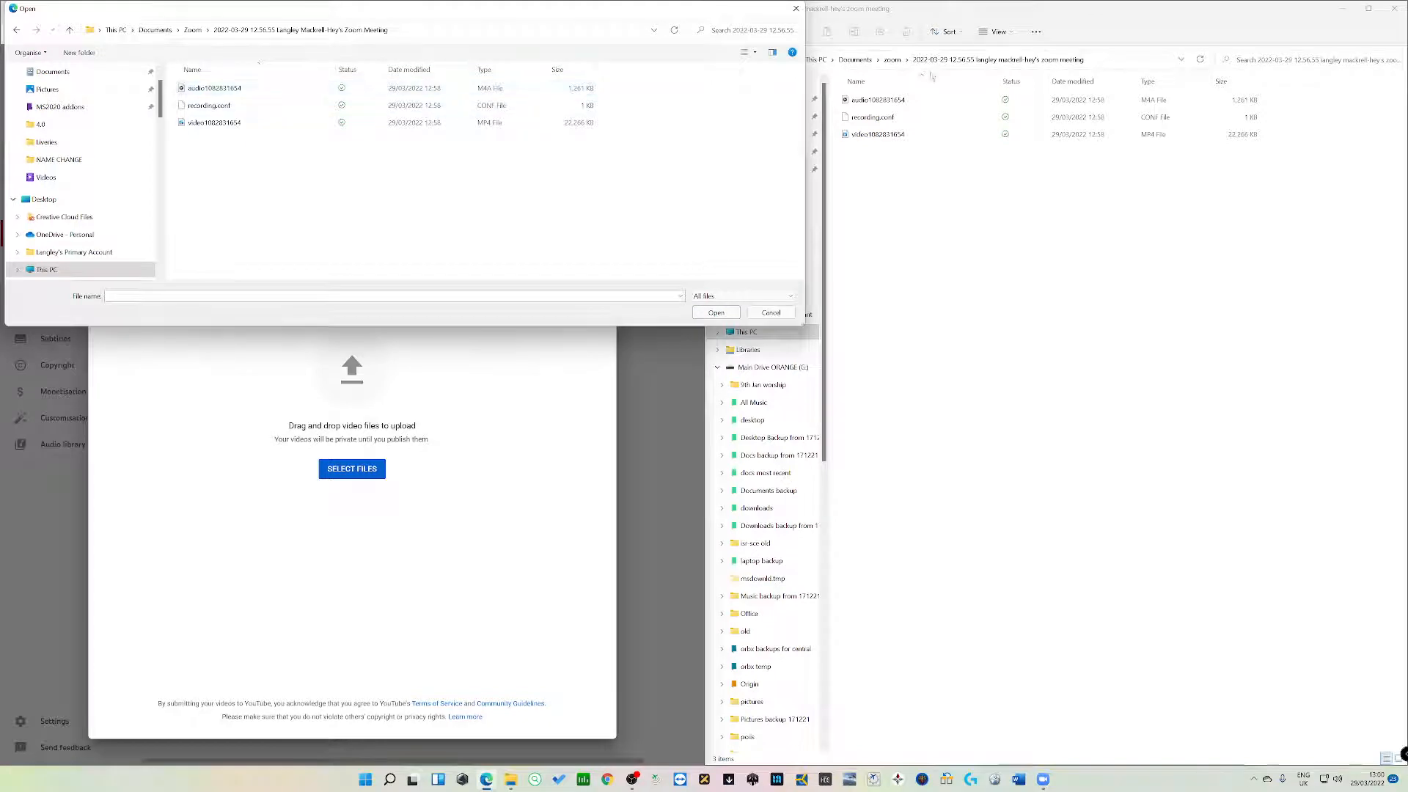
left_click(227, 123)
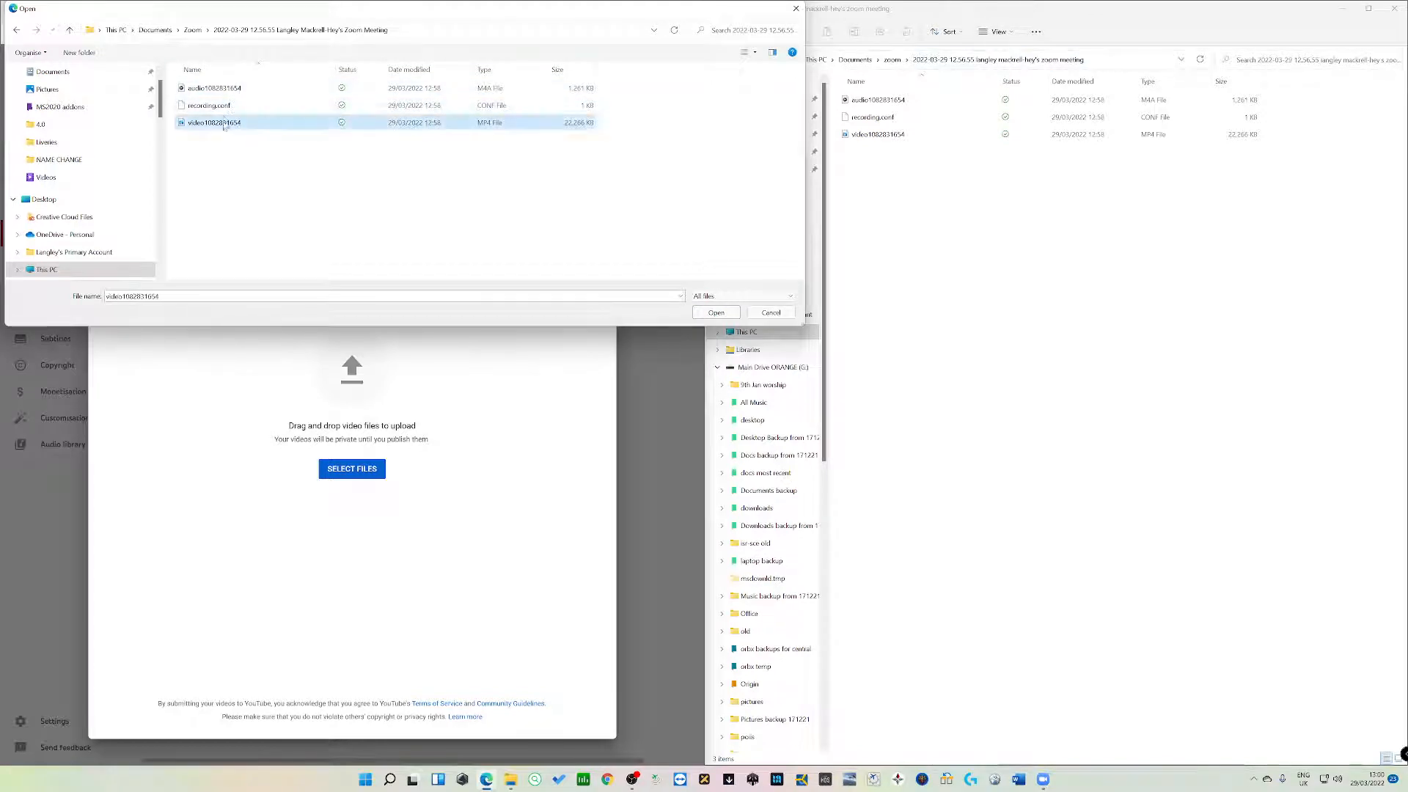
left_click(722, 315)
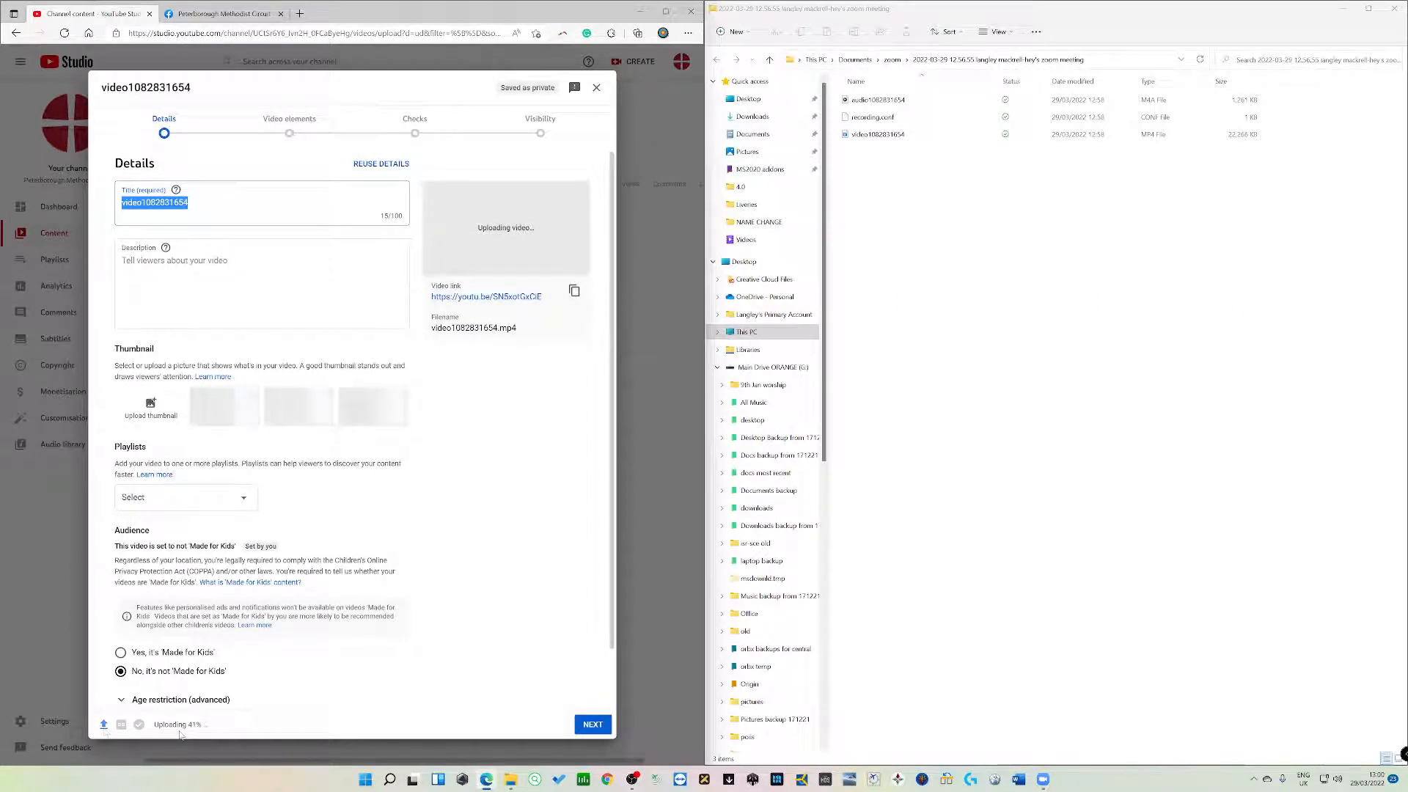
mouse_move(102, 731)
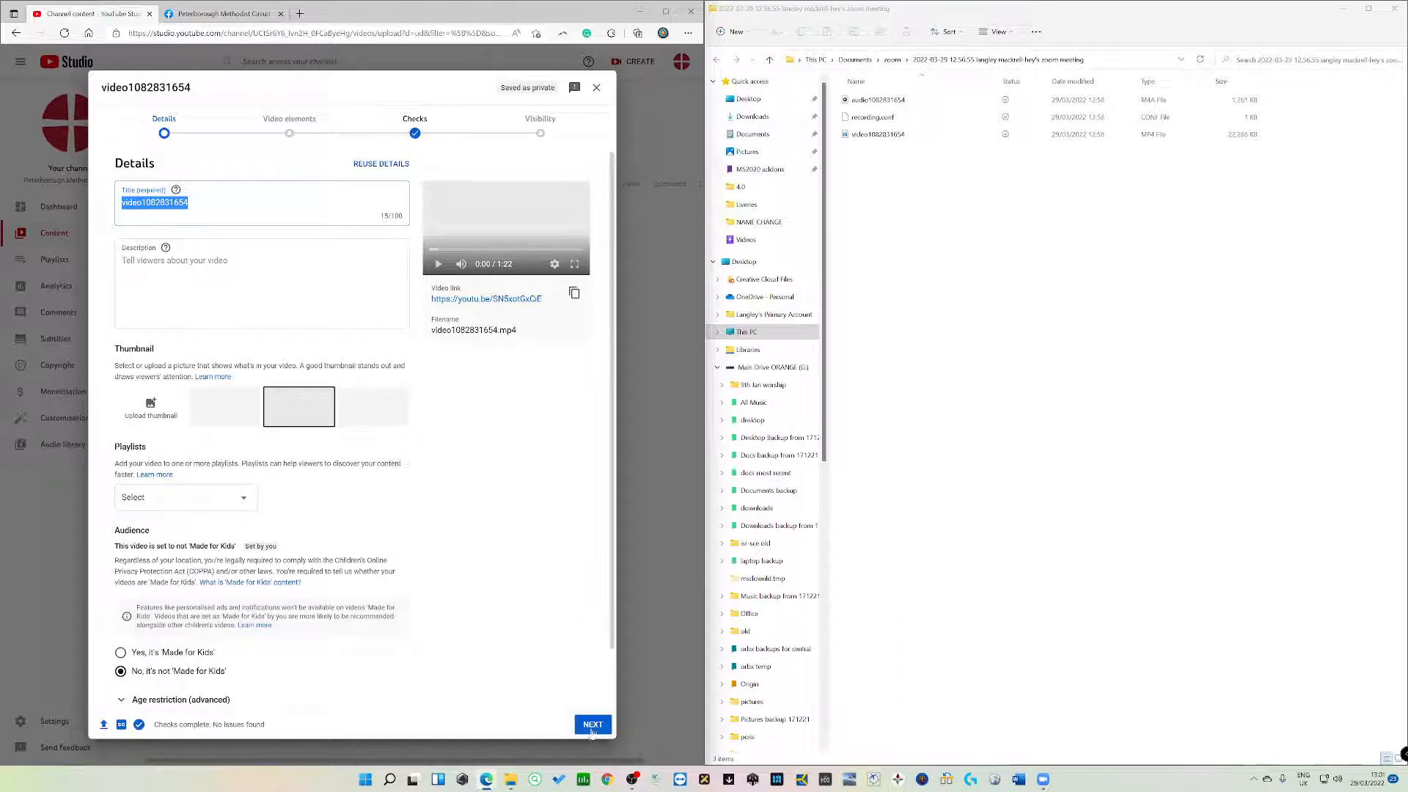
Step: Advance the uploaded video to its visibility settings, choose the Schedule option, and close the upload without scheduling it
left_click(593, 726)
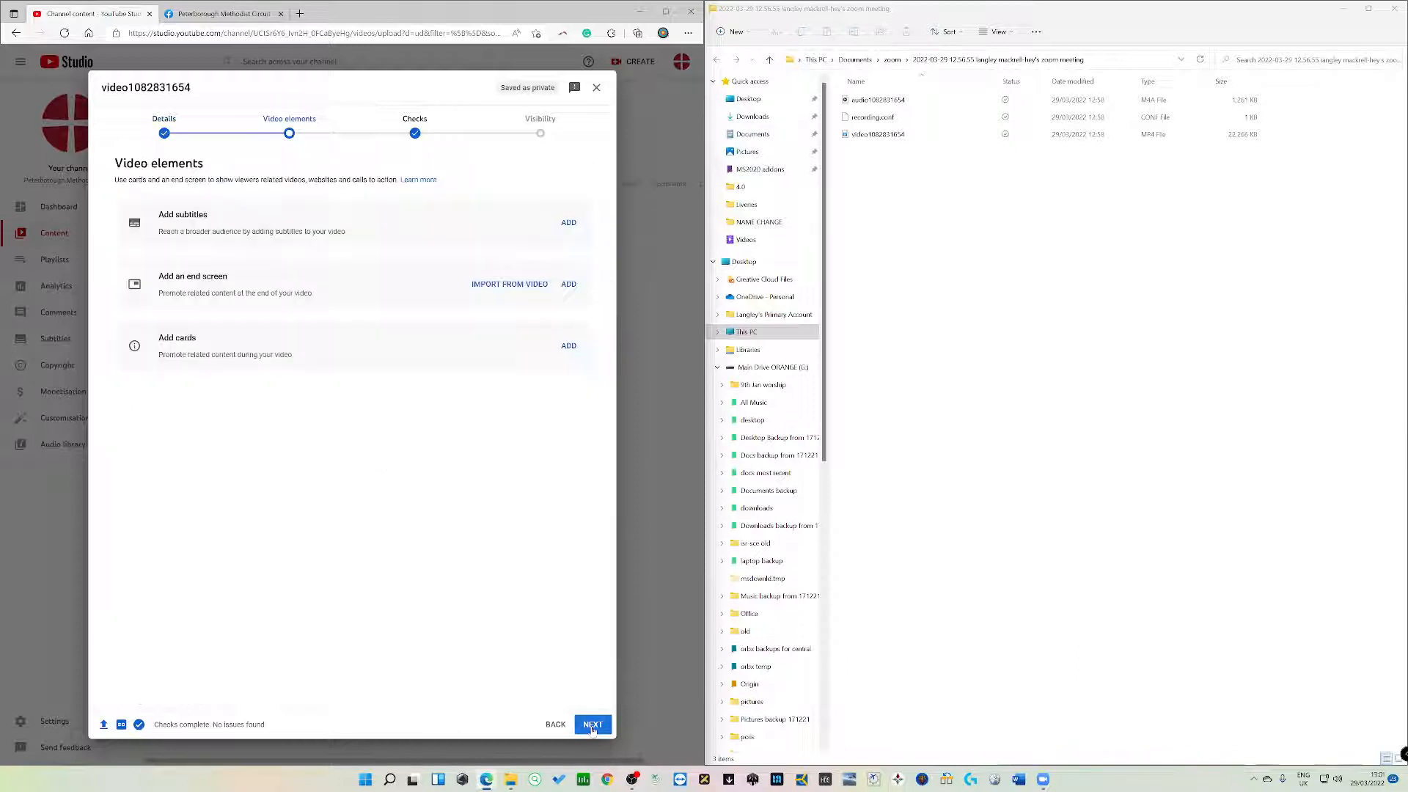
left_click(591, 726)
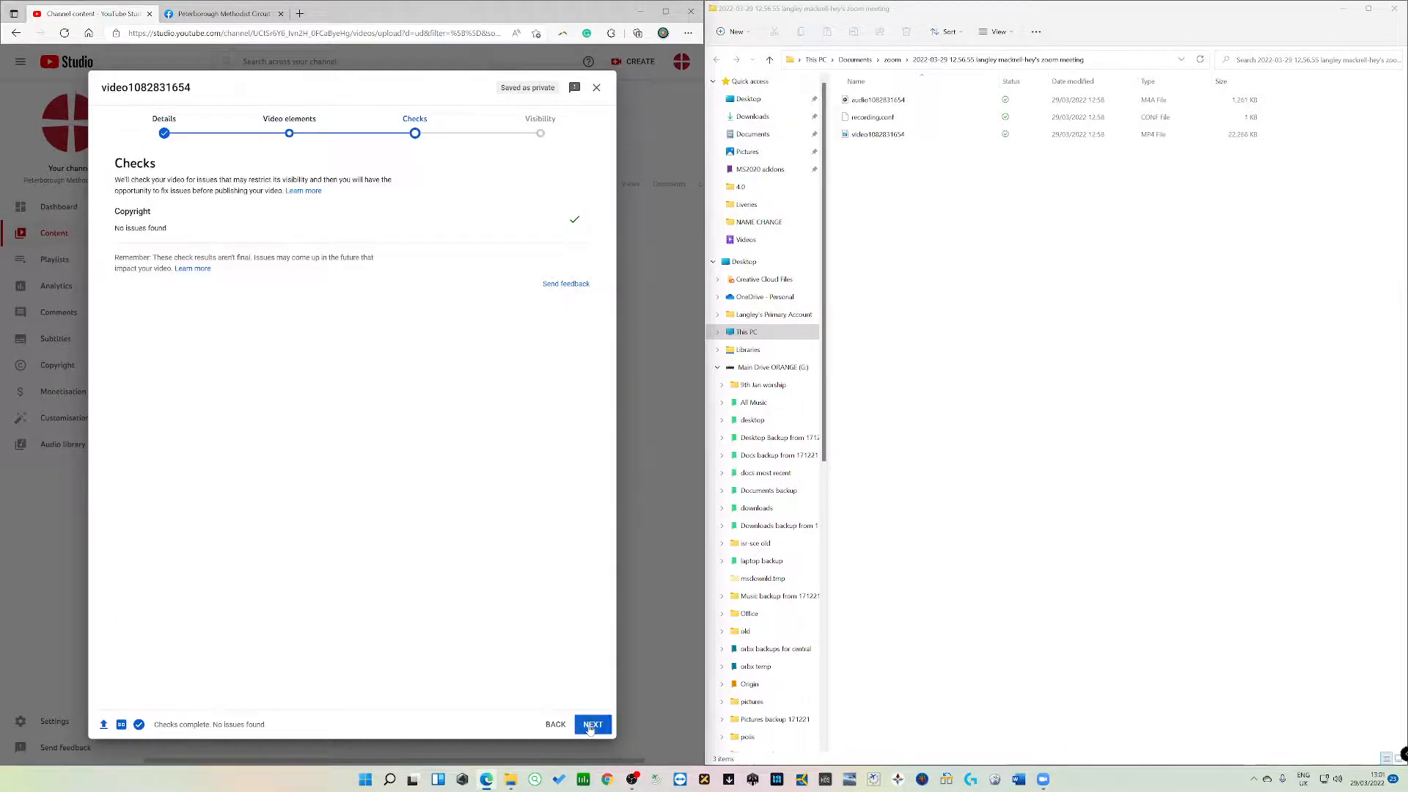
left_click(591, 726)
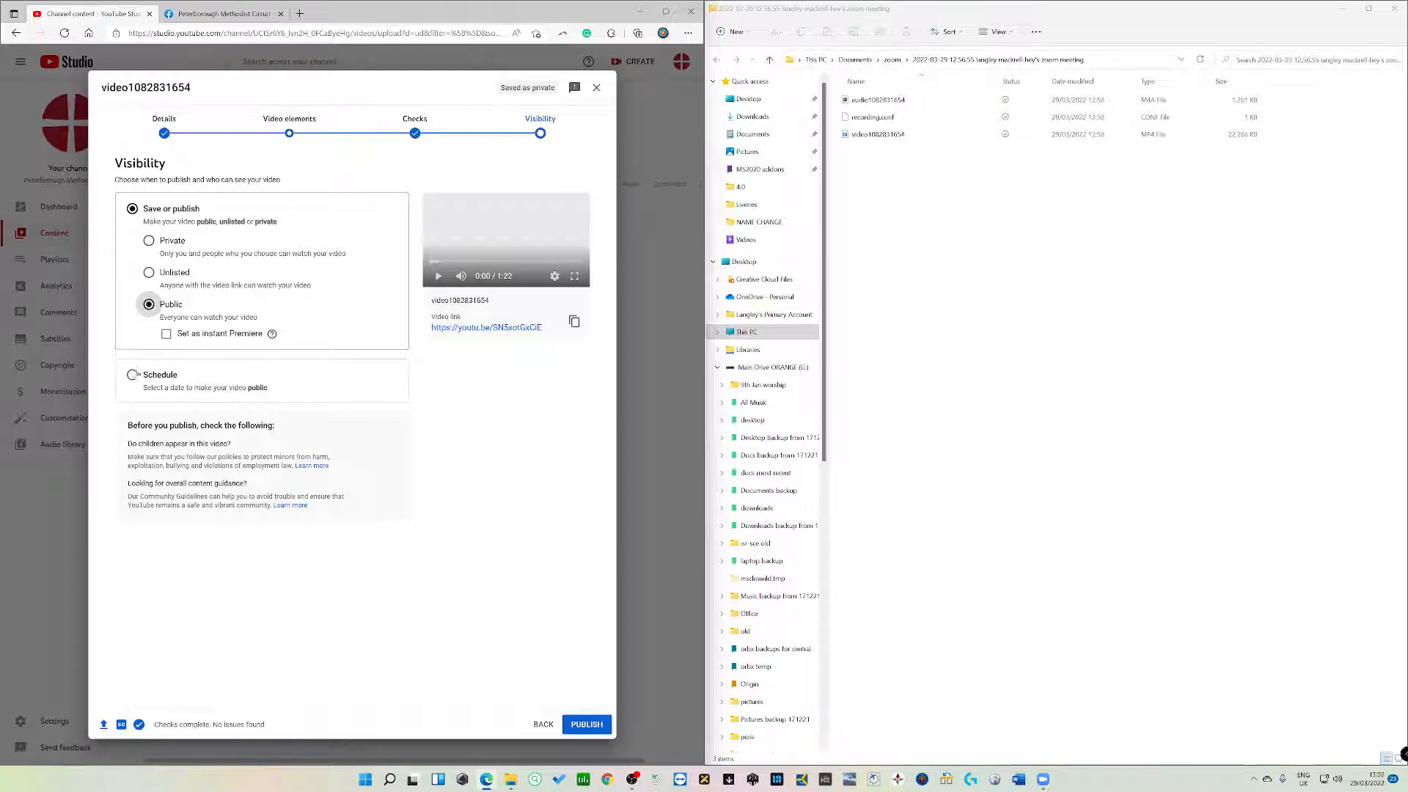
left_click(132, 375)
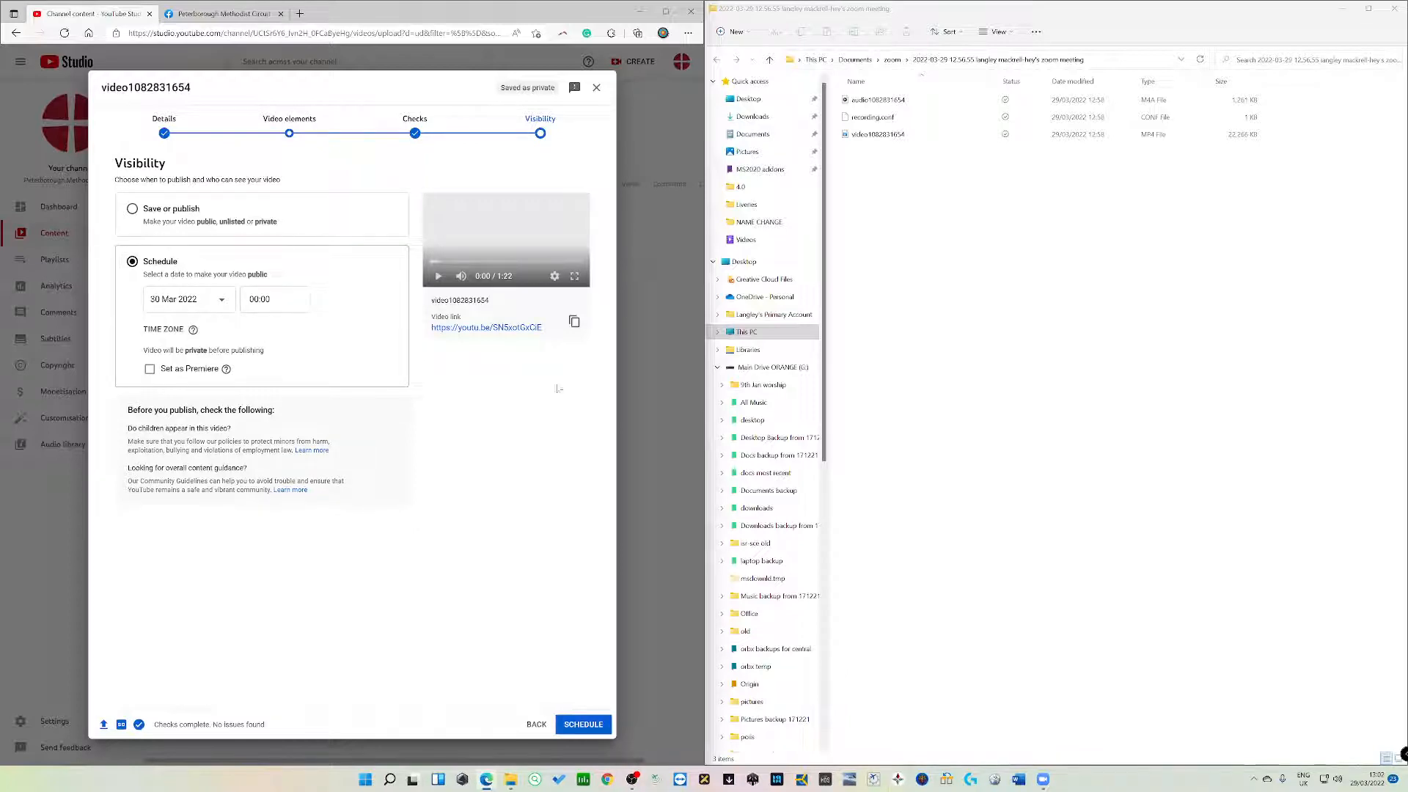
left_click(596, 87)
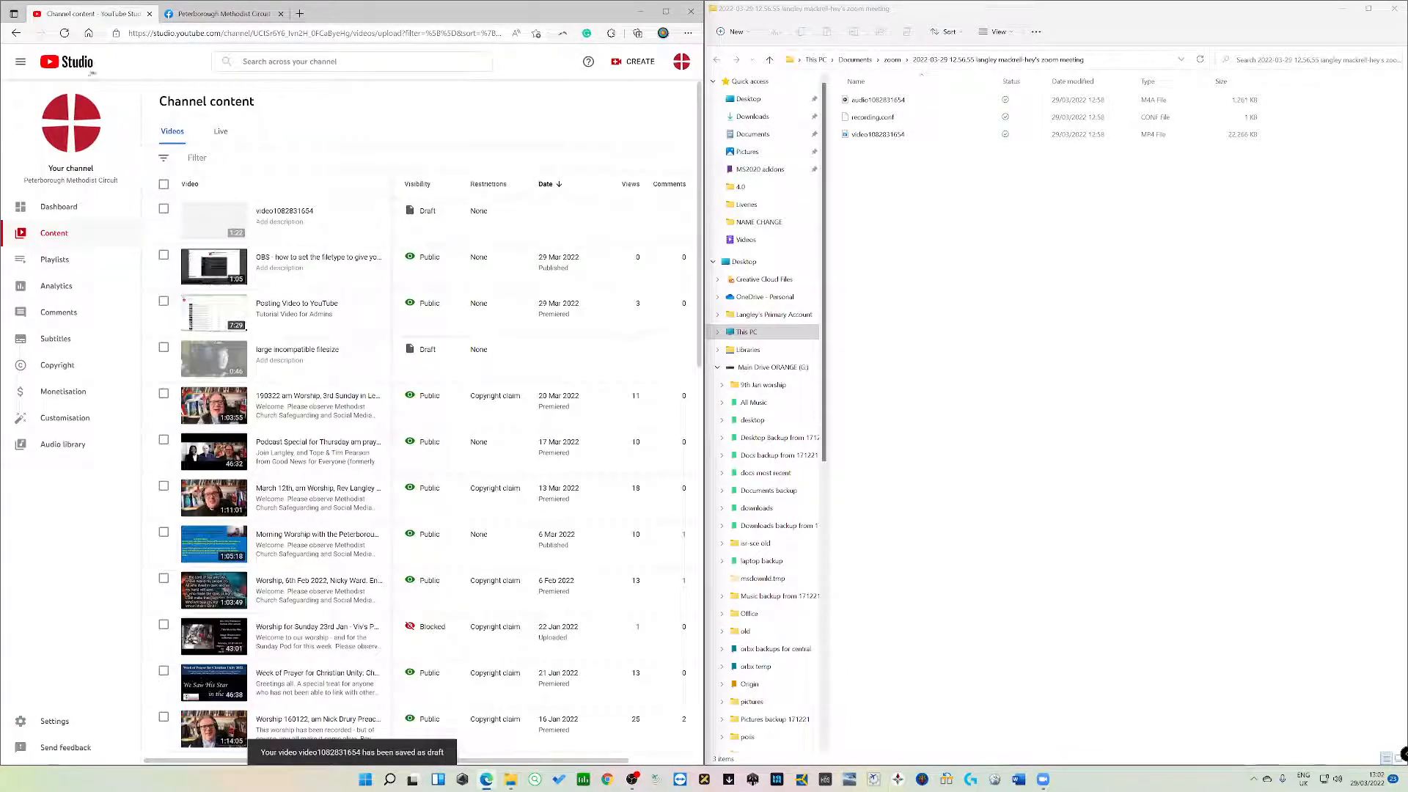
mouse_move(418, 212)
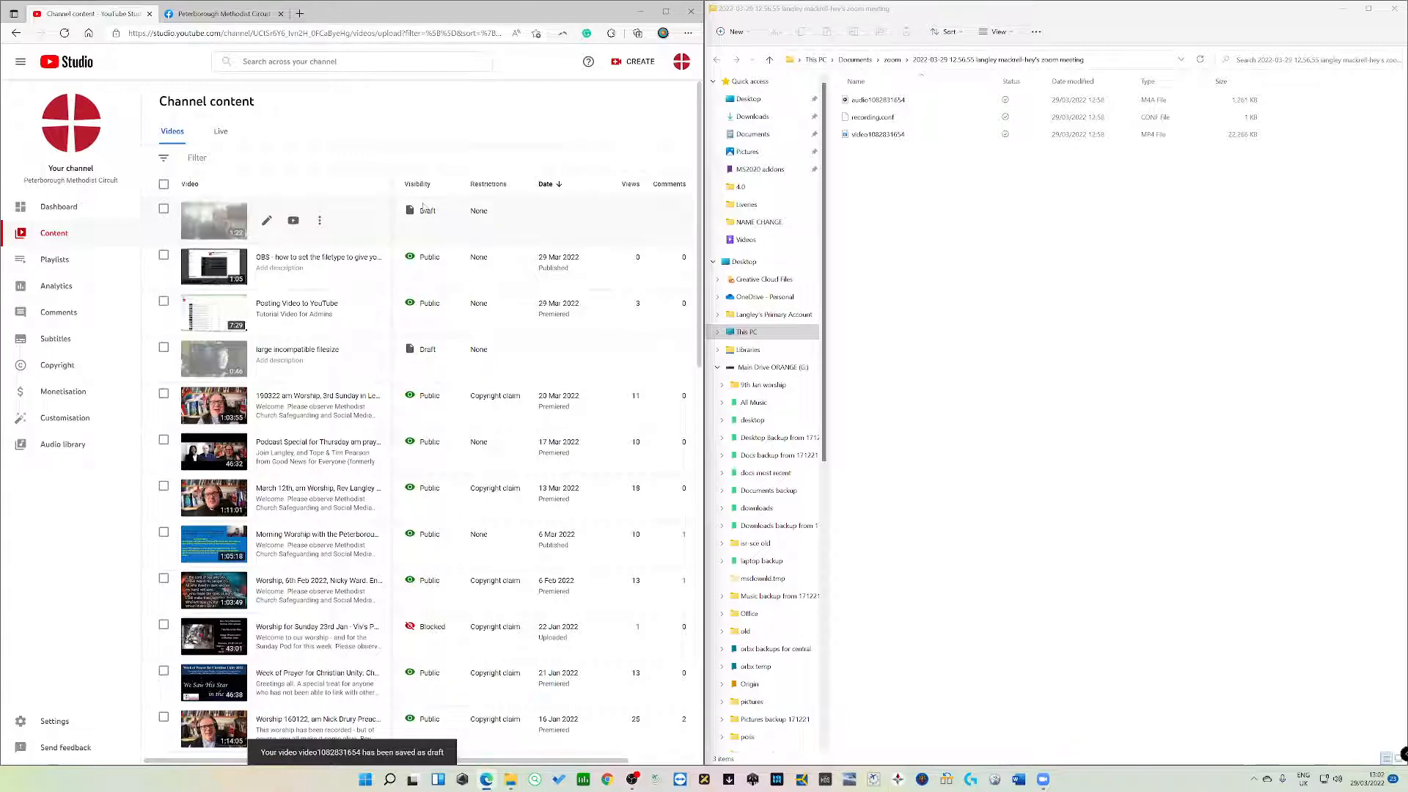
left_click(319, 221)
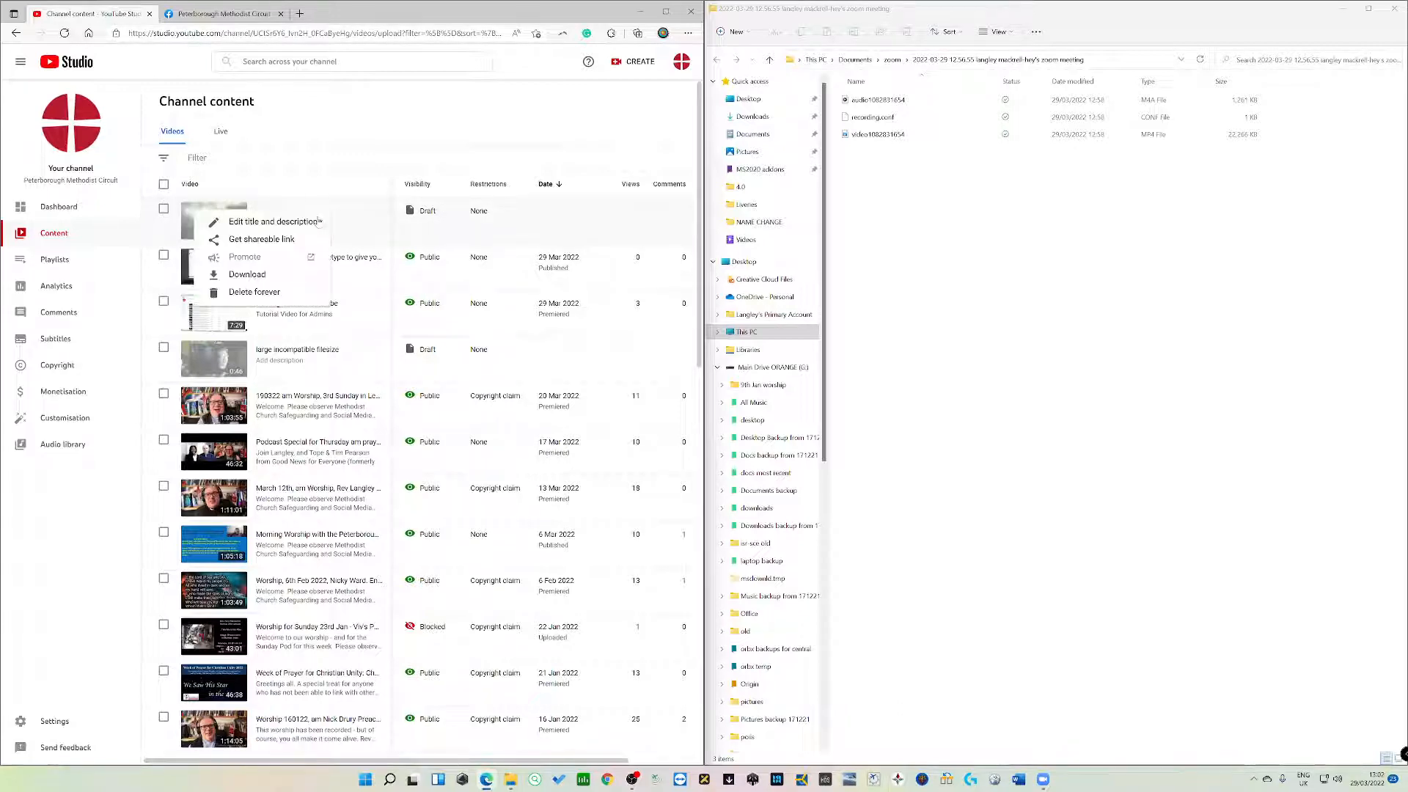
left_click(269, 293)
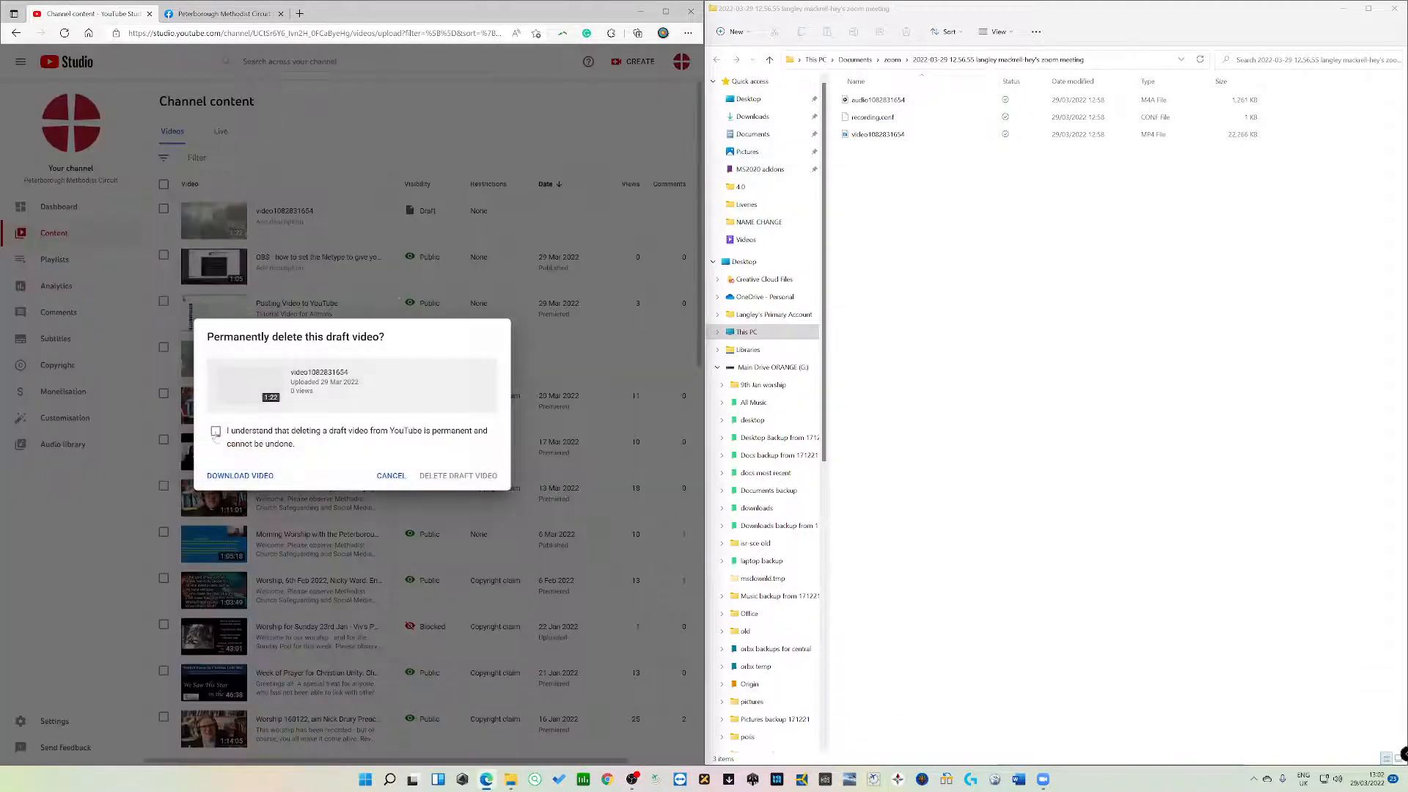
left_click(215, 432)
left_click(459, 476)
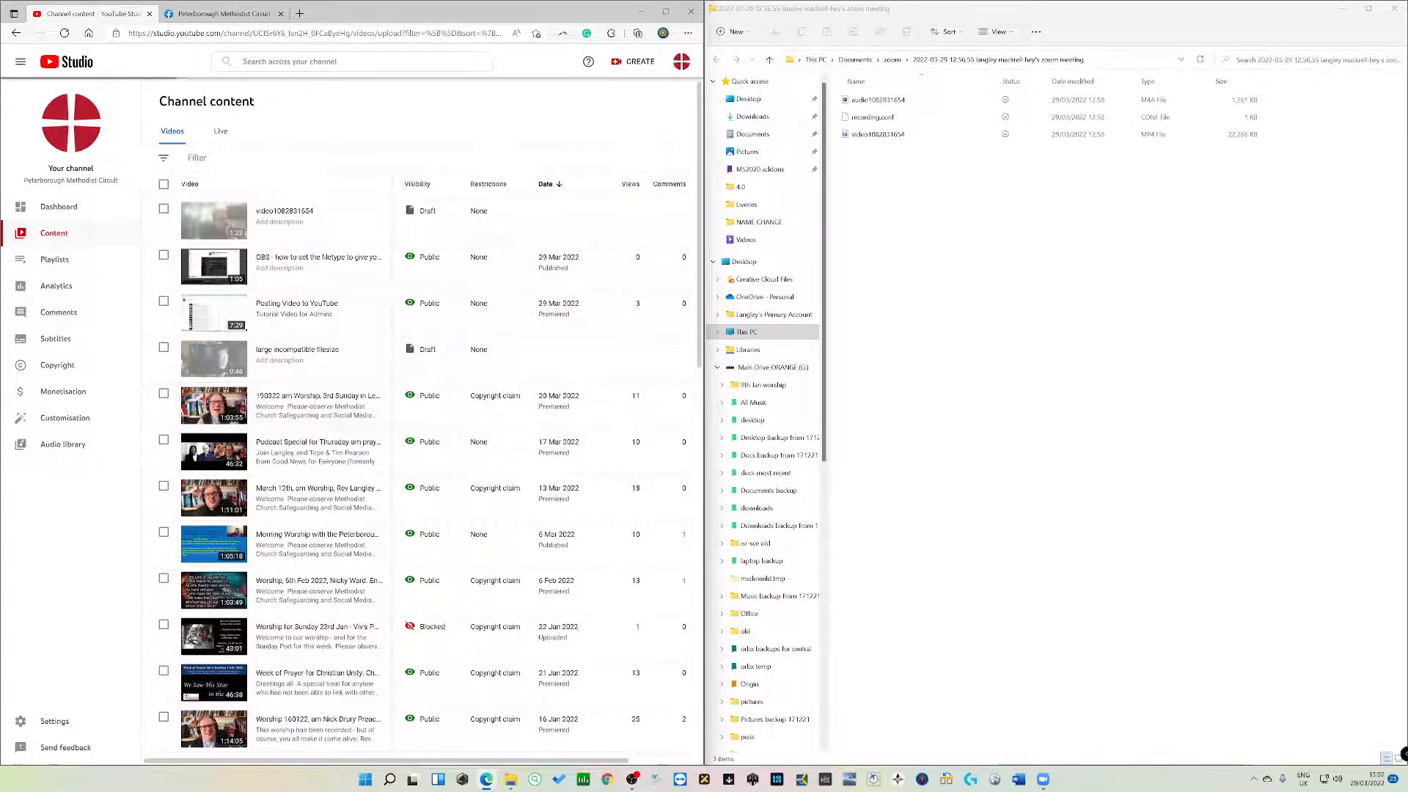
Step: Switch to the Peterborough Methodist Circuit Facebook page and start a new photo/video post
left_click(224, 15)
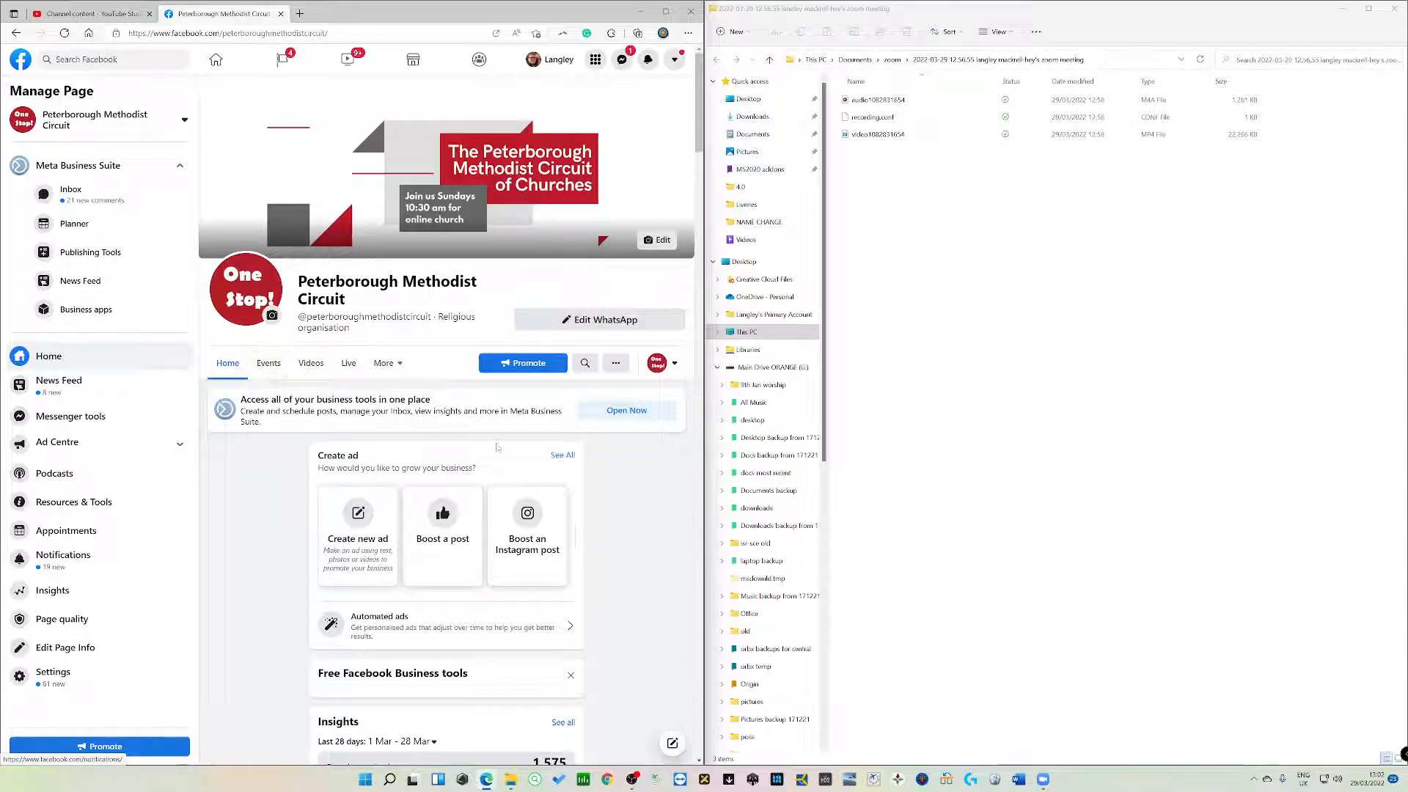
scroll(493, 443, "down", 4)
scroll(506, 447, "up", 4)
scroll(494, 438, "down", 15)
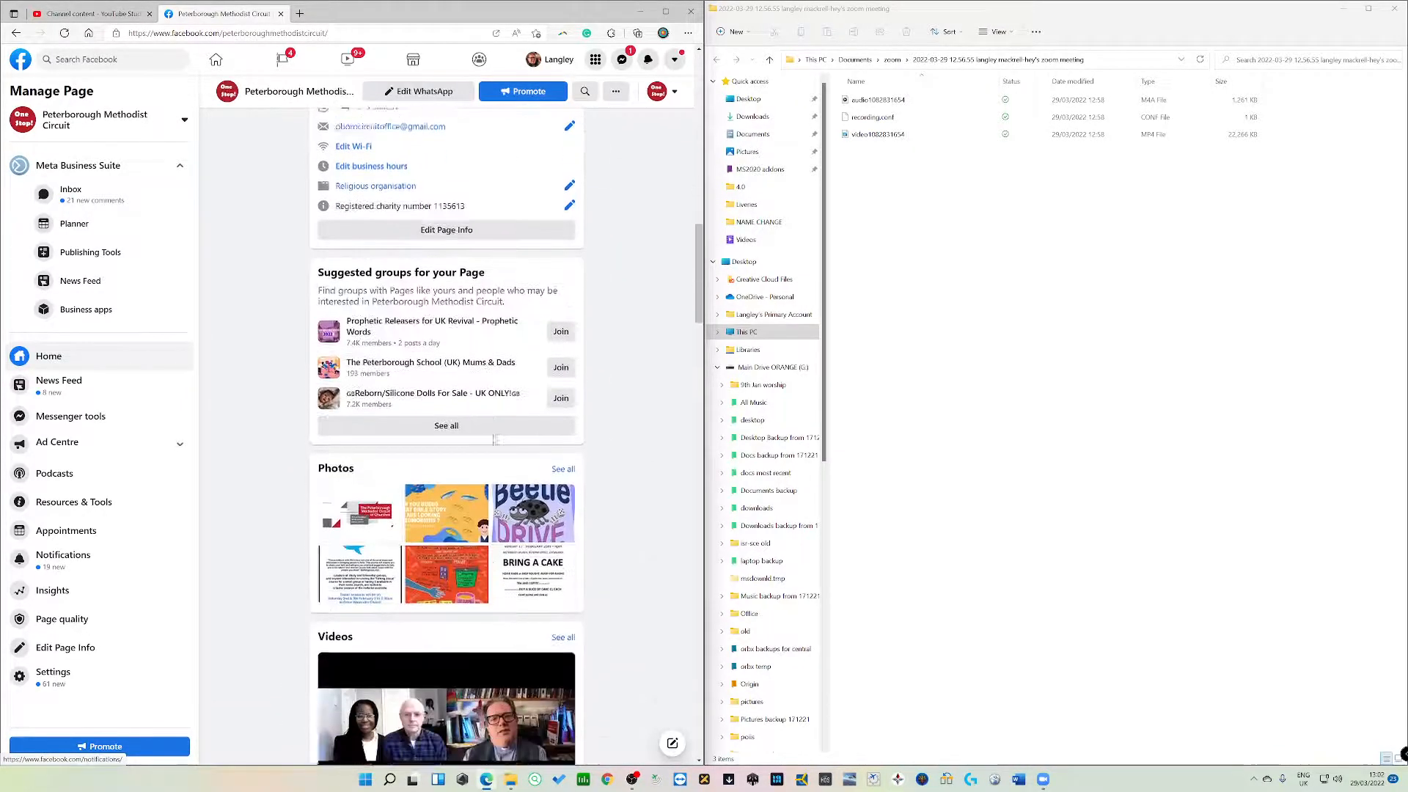
scroll(494, 438, "down", 6)
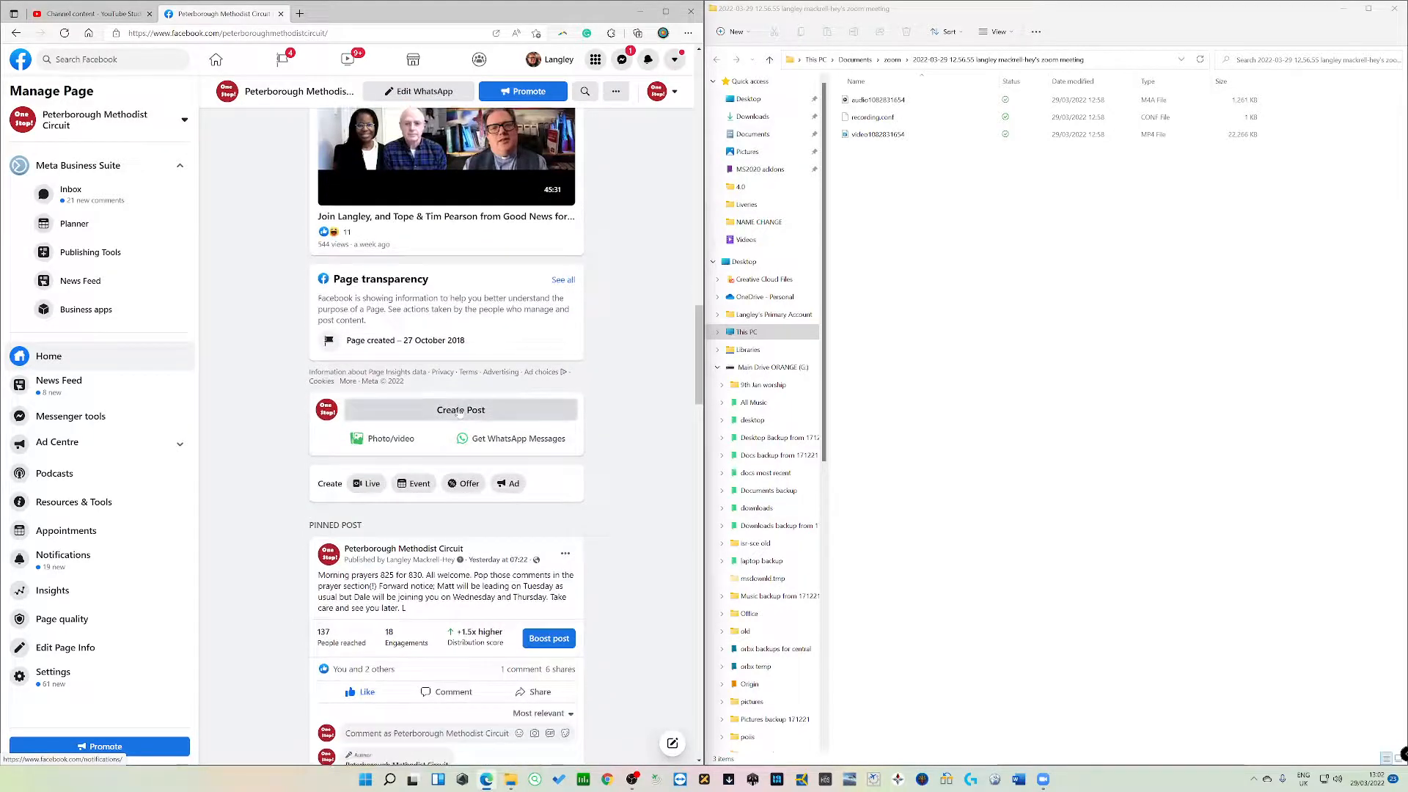
scroll(464, 416, "up", 2)
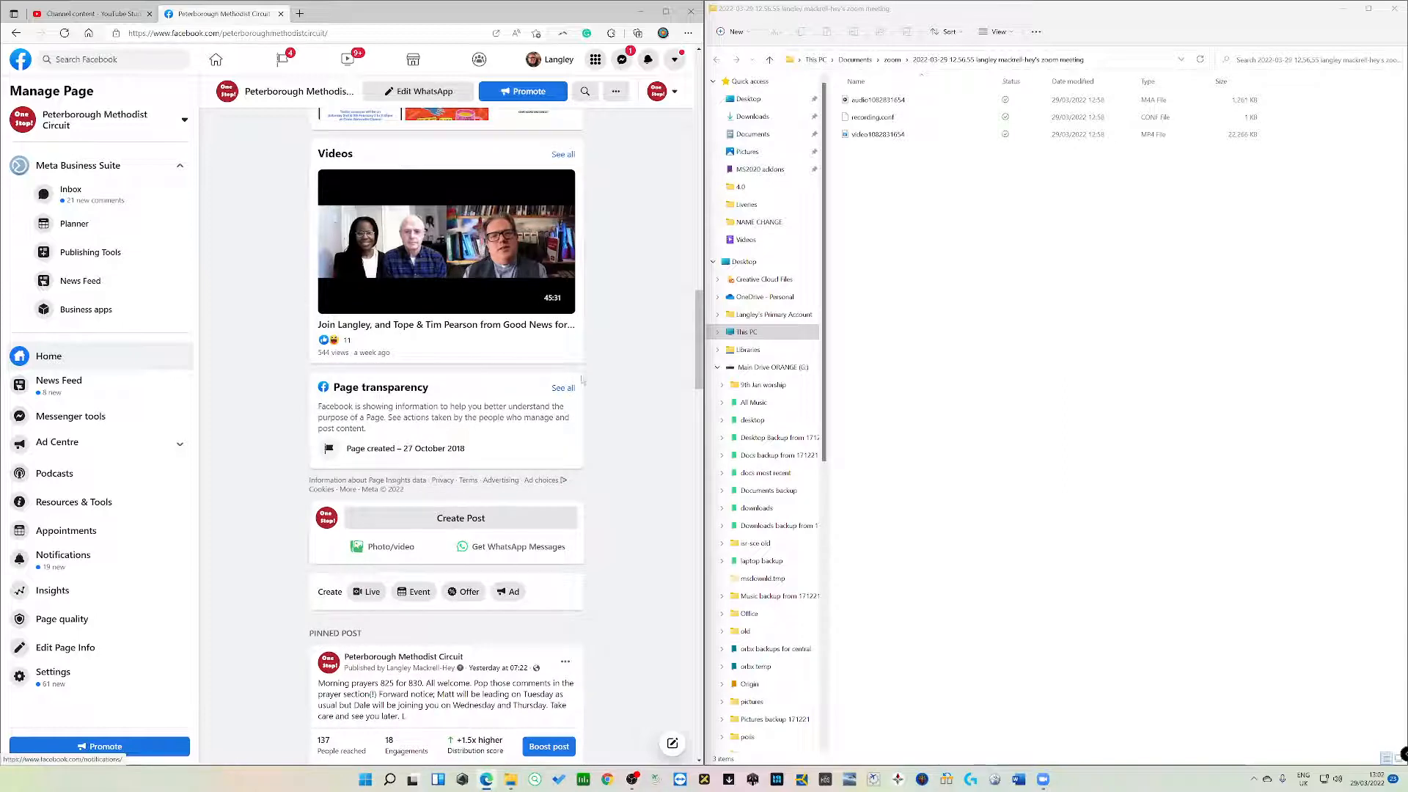
scroll(612, 462, "down", 2)
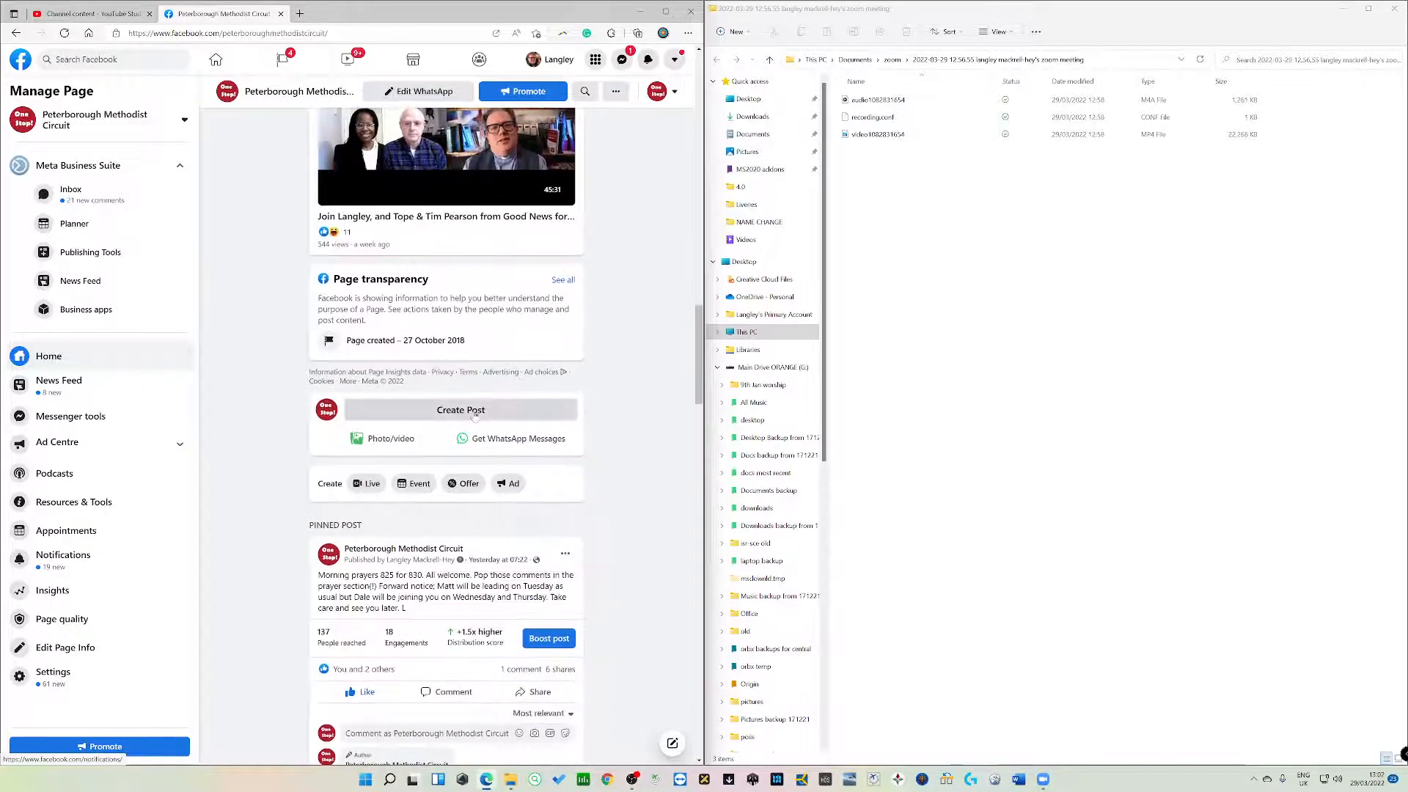
left_click(382, 439)
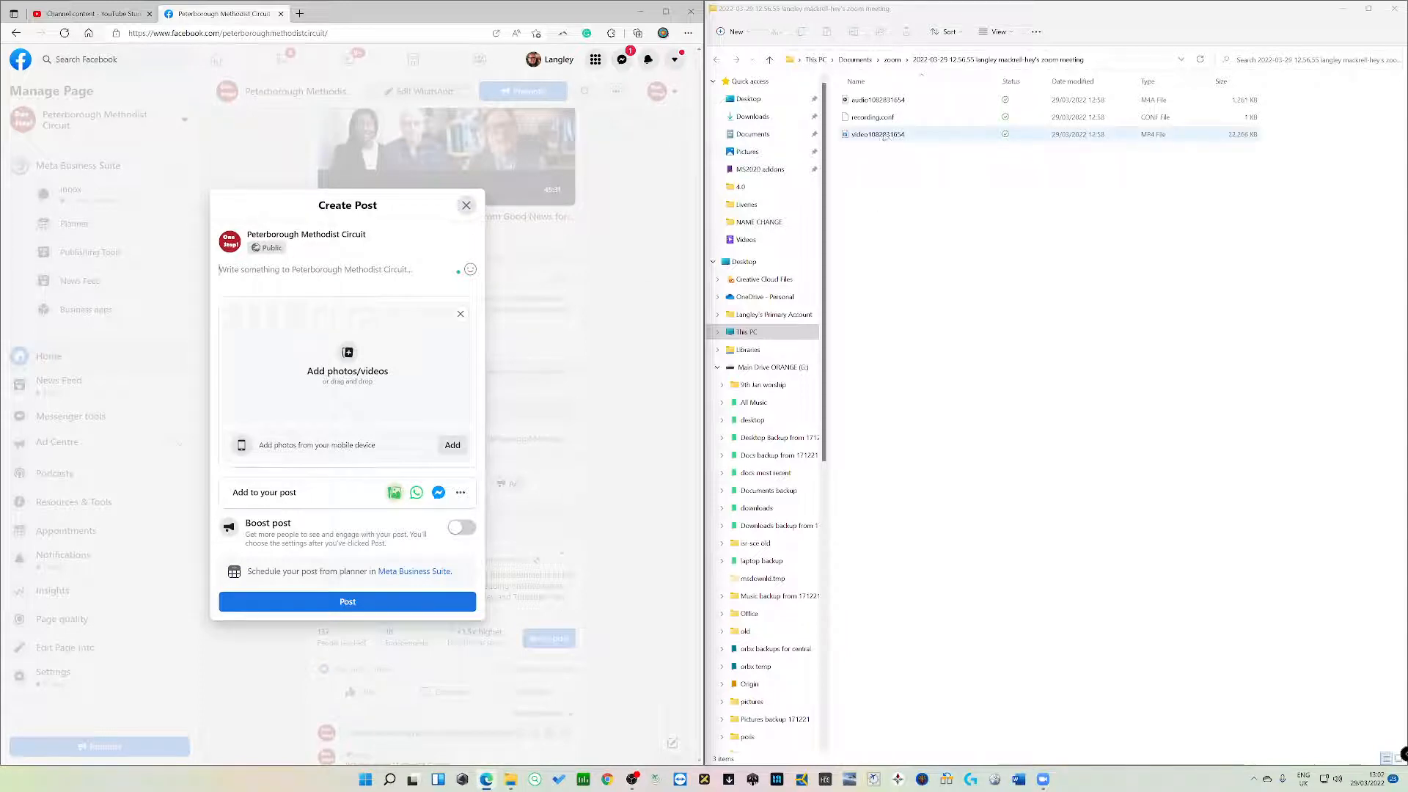
left_click_drag(935, 137, 369, 352)
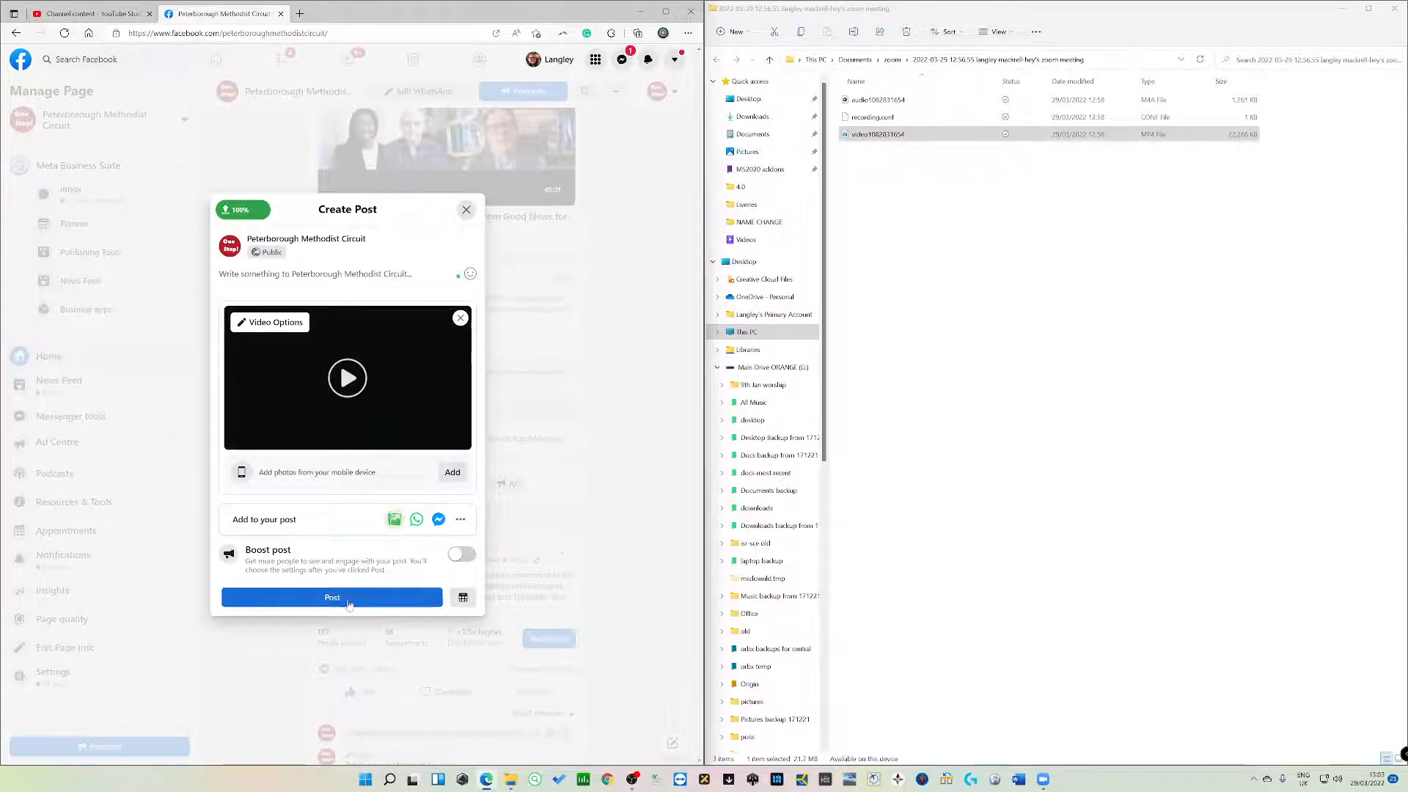
left_click(349, 600)
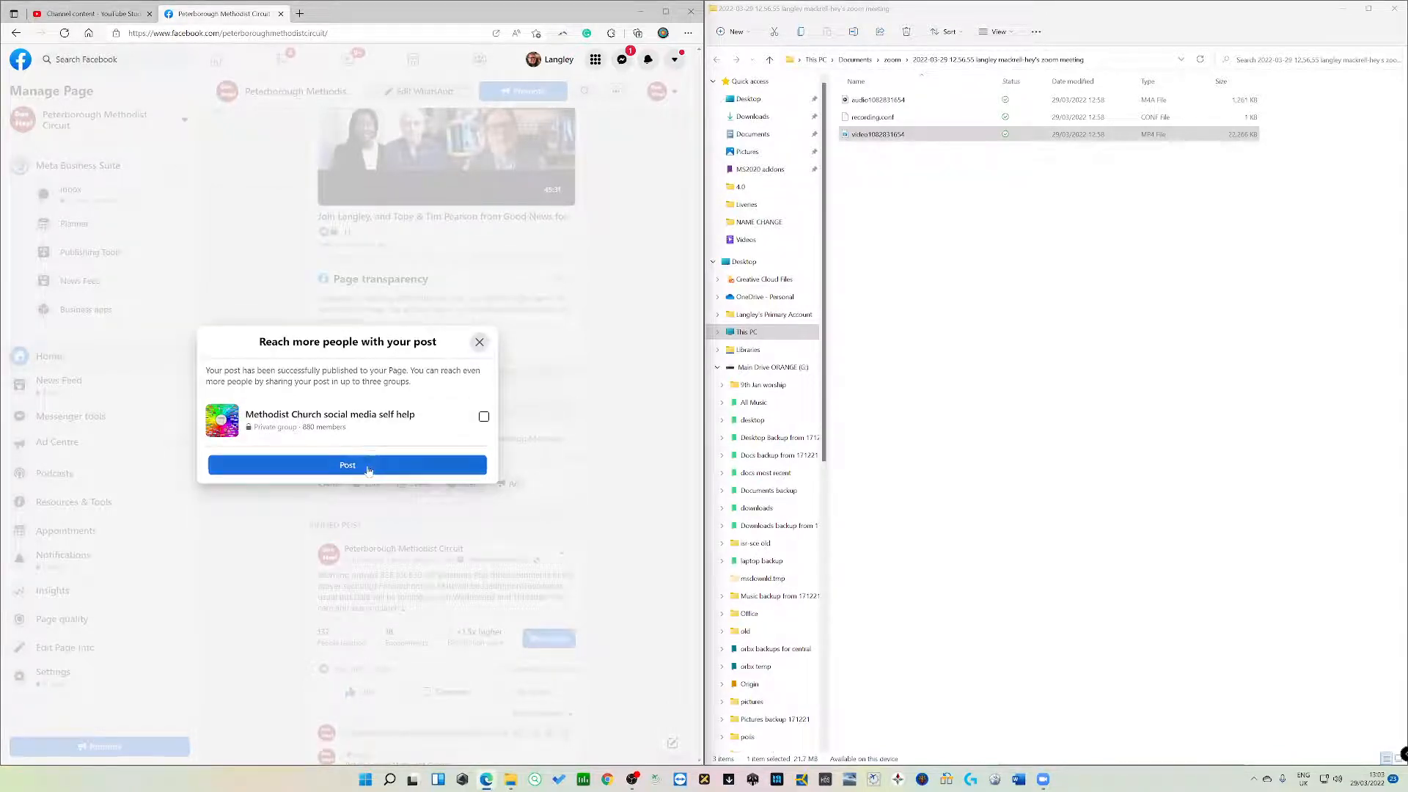
left_click(368, 470)
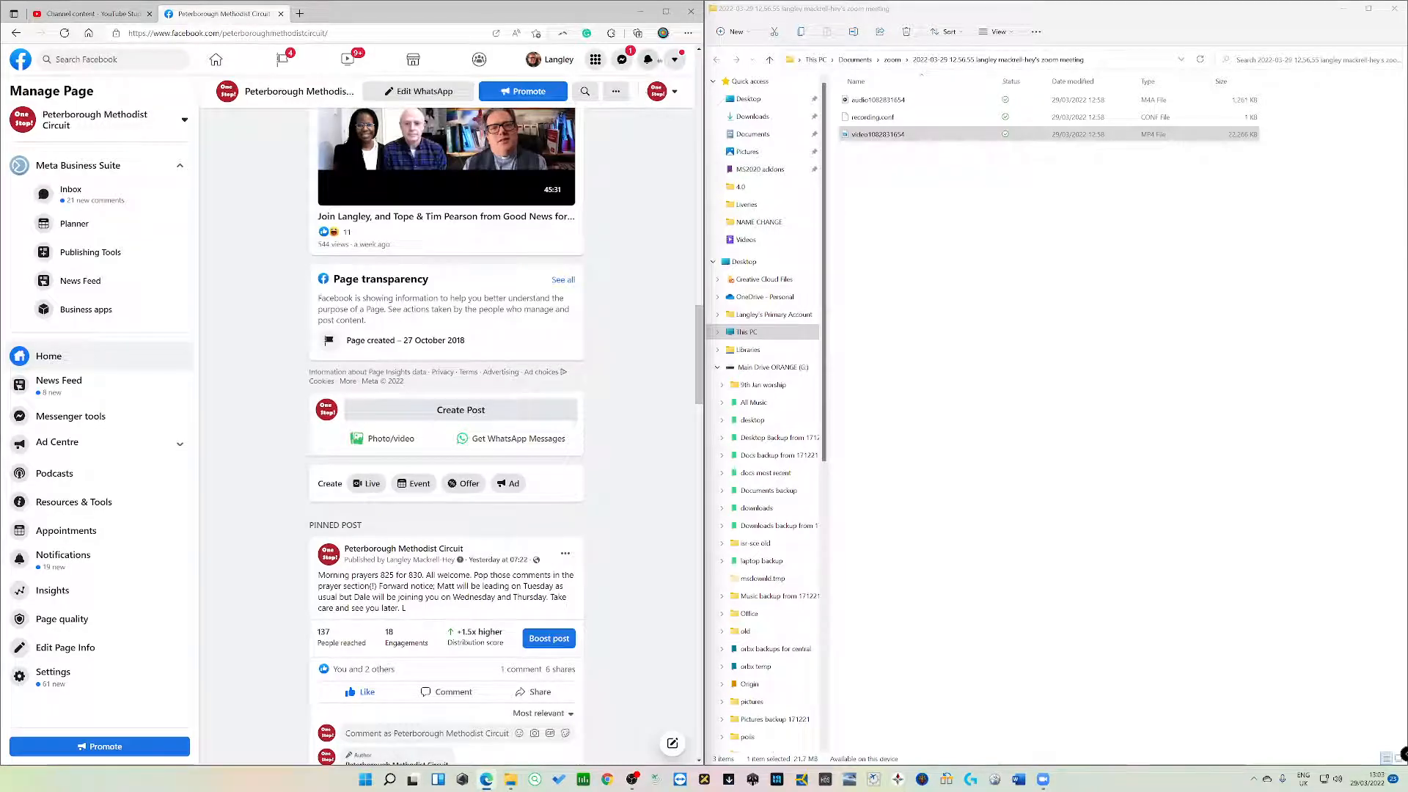
Step: Look for the newly published video post in the circuit page's feed and in the notifications
scroll(627, 299, "up", 2)
scroll(624, 294, "up", 4)
scroll(625, 293, "down", 3)
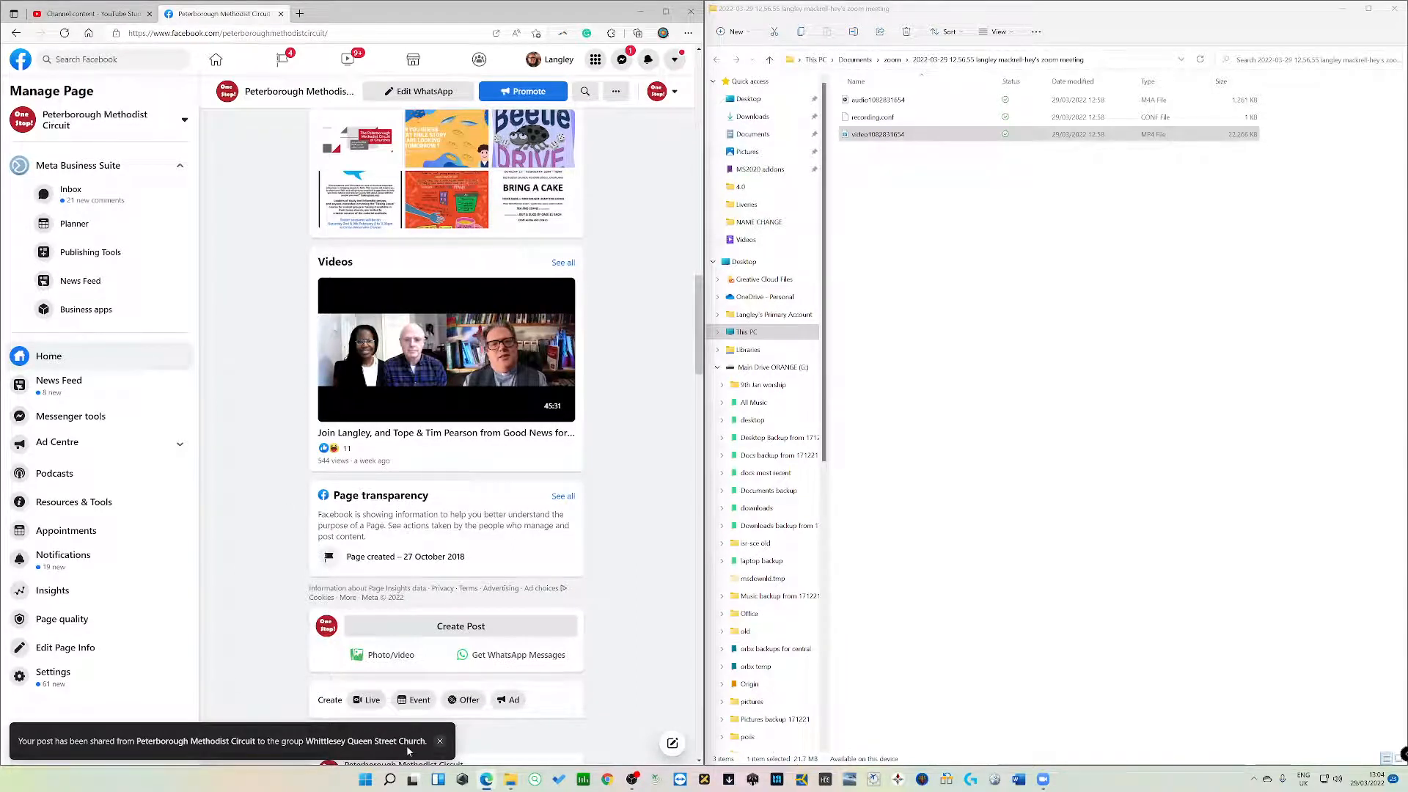
scroll(638, 496, "up", 5)
scroll(639, 497, "up", 15)
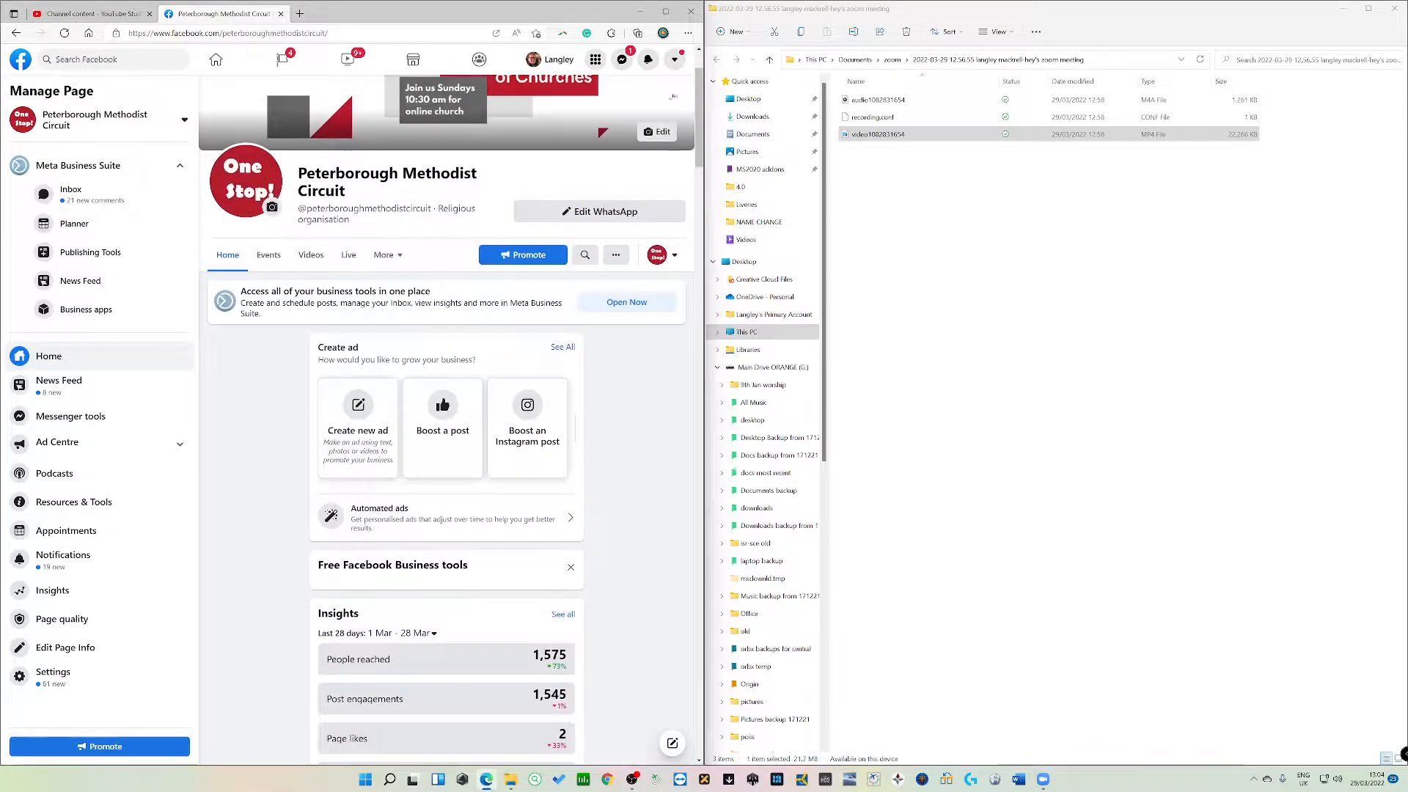
left_click(647, 60)
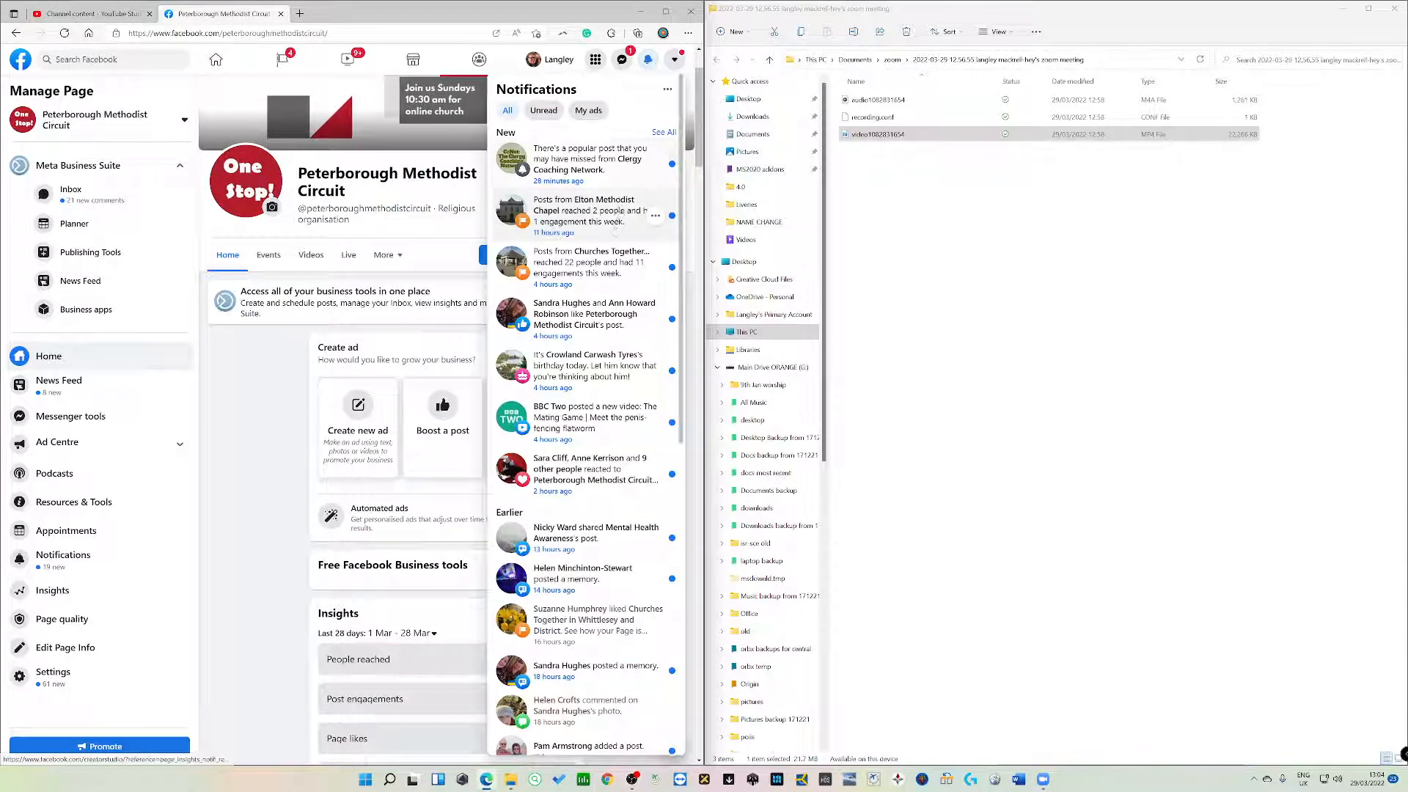
left_click(288, 409)
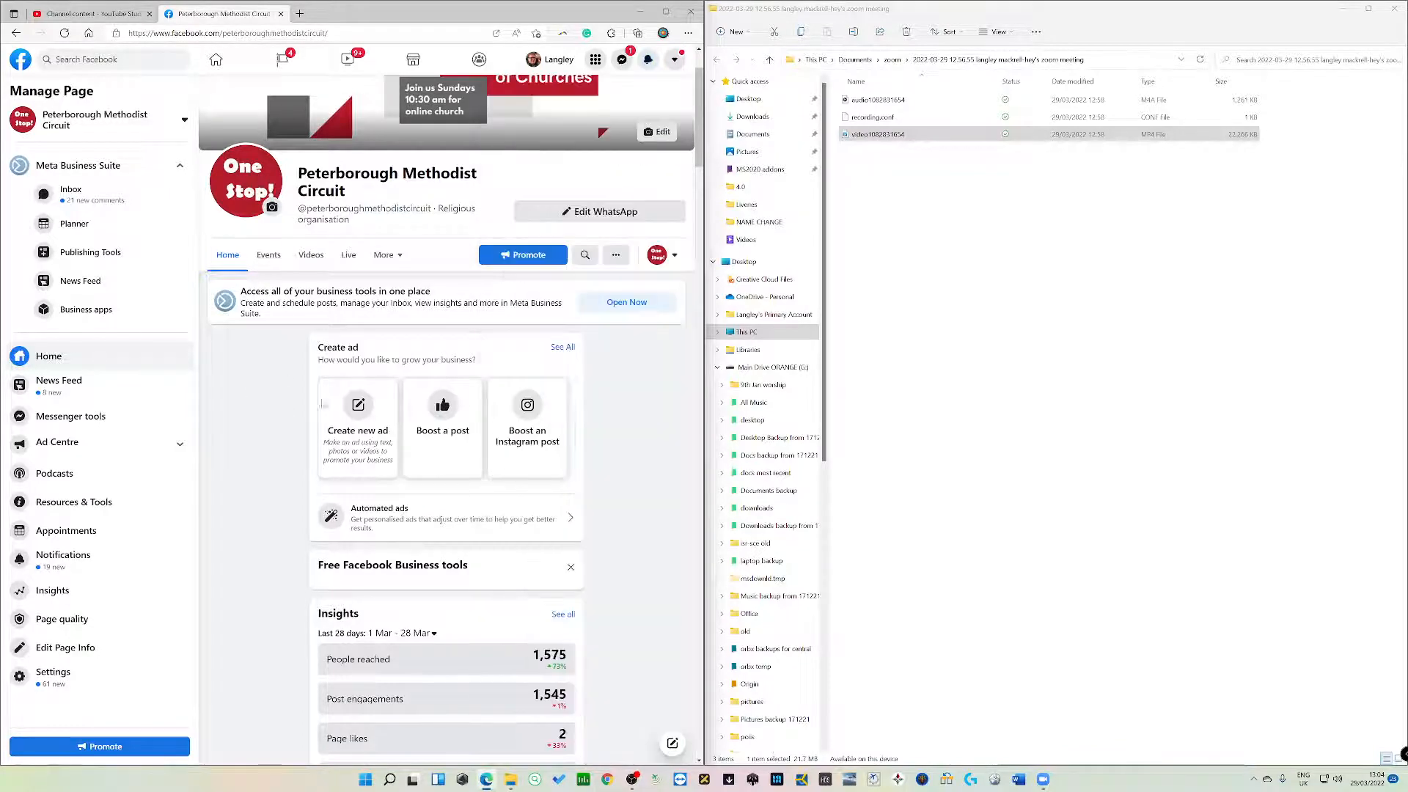
scroll(593, 473, "down", 20)
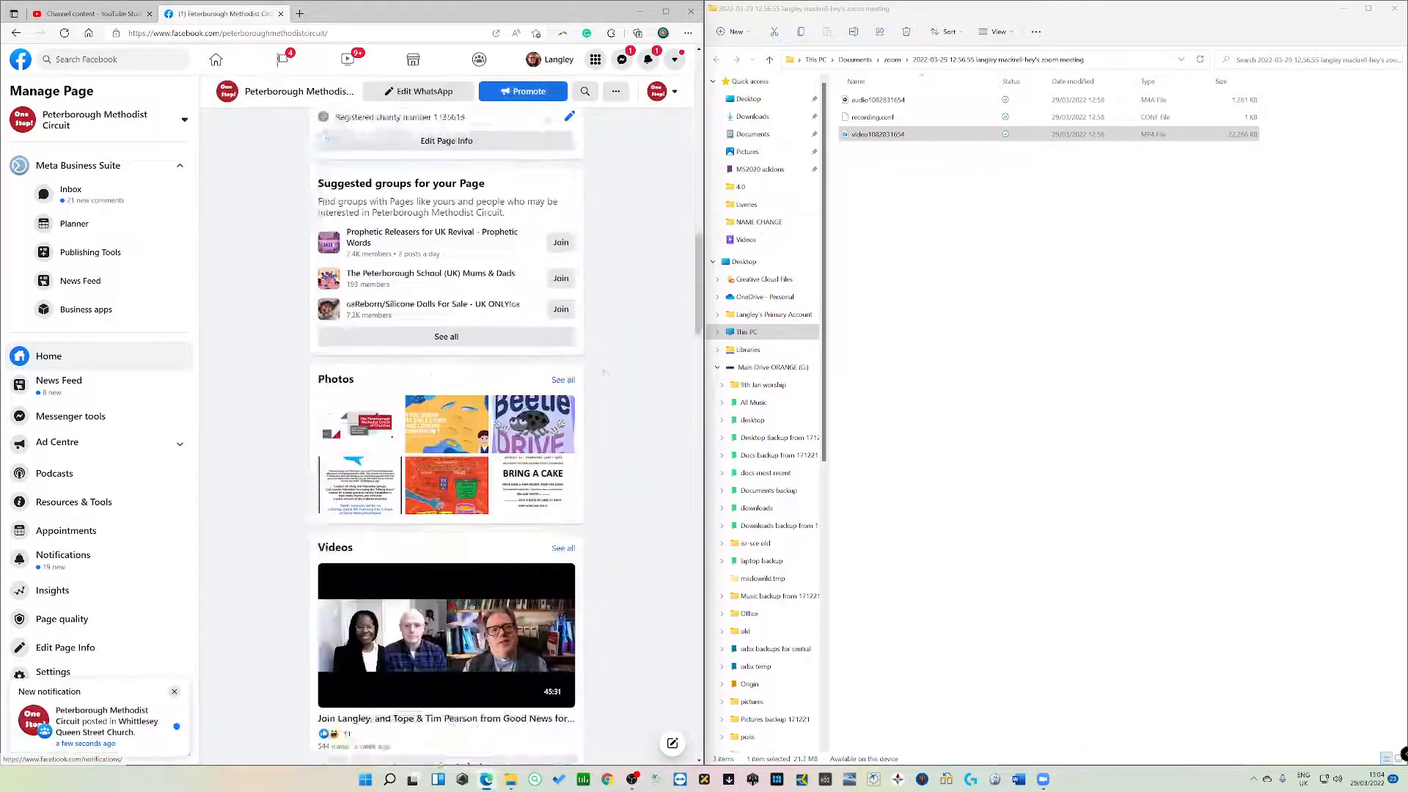
scroll(605, 467, "down", 6)
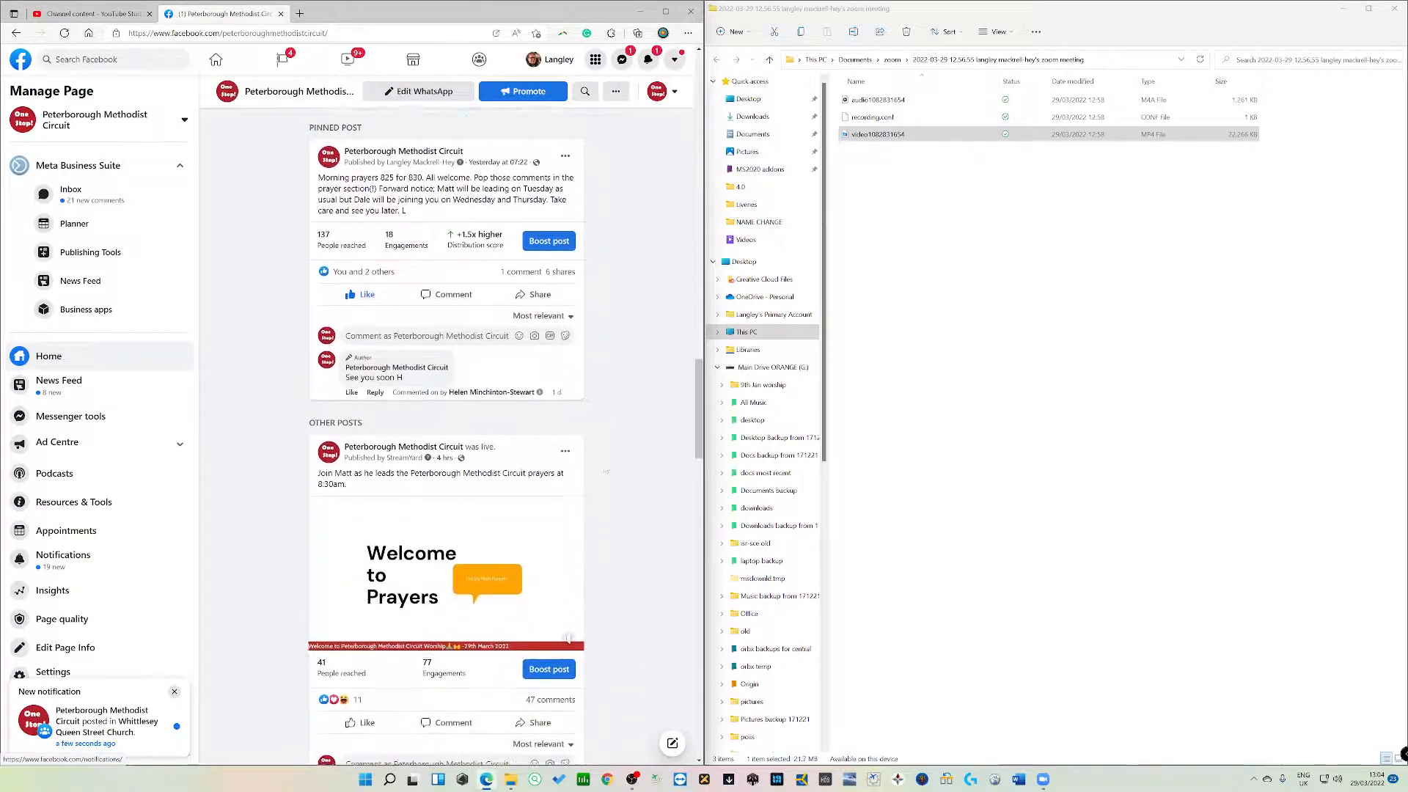
scroll(605, 467, "up", 7)
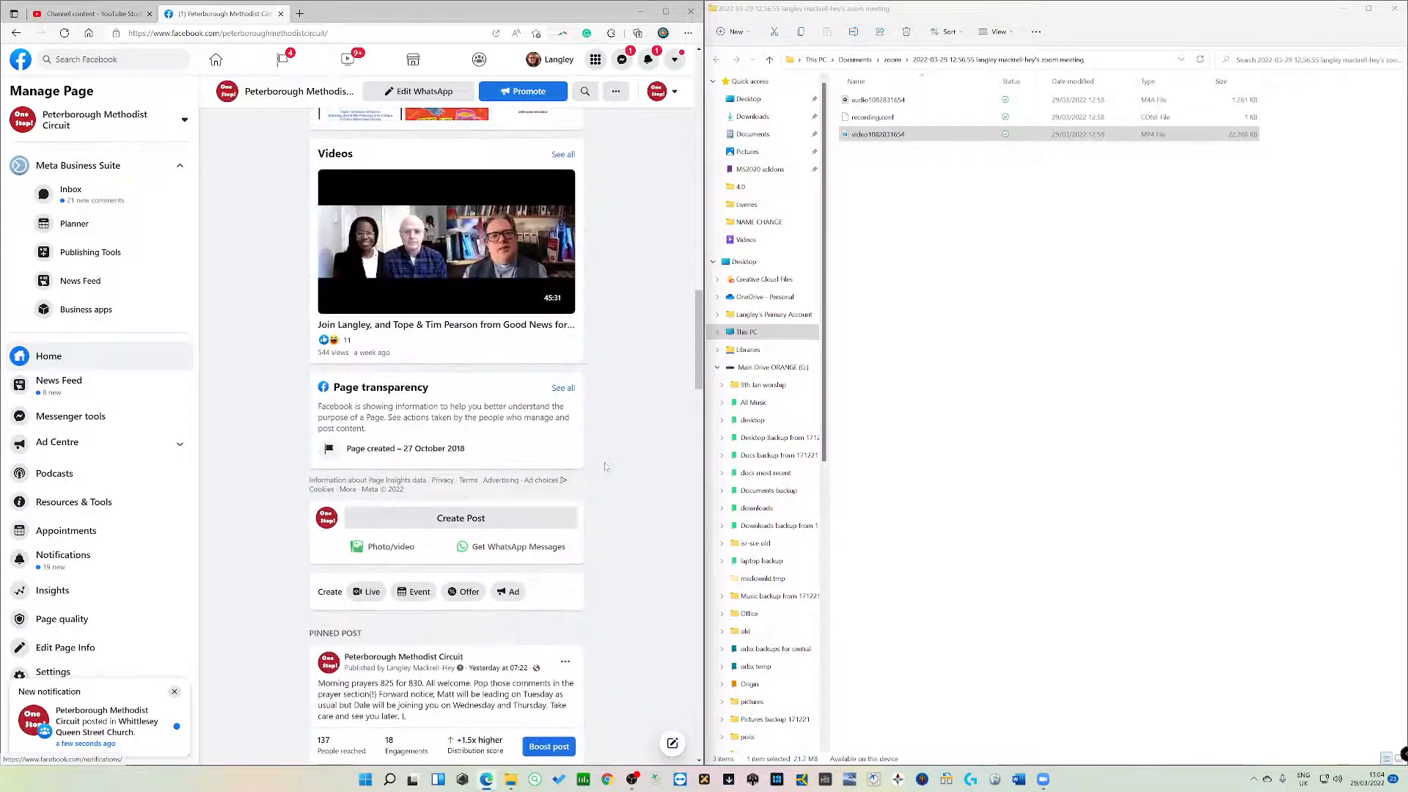
scroll(605, 467, "down", 16)
scroll(605, 464, "down", 3)
scroll(605, 464, "up", 9)
Step: Reload the Peterborough Methodist Circuit page, find the new video post under Other Posts, and delete it
left_click(94, 121)
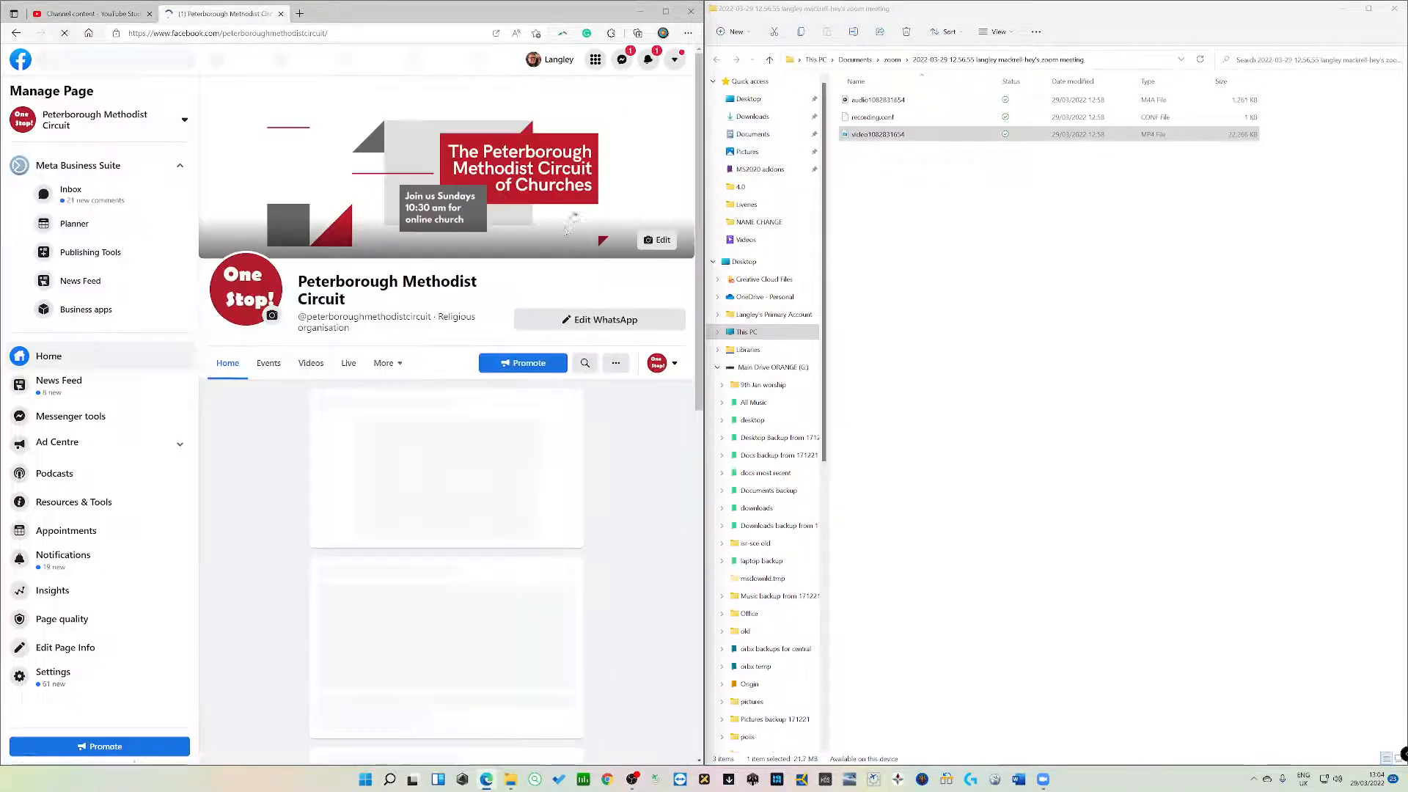
scroll(612, 442, "down", 6)
scroll(612, 441, "down", 15)
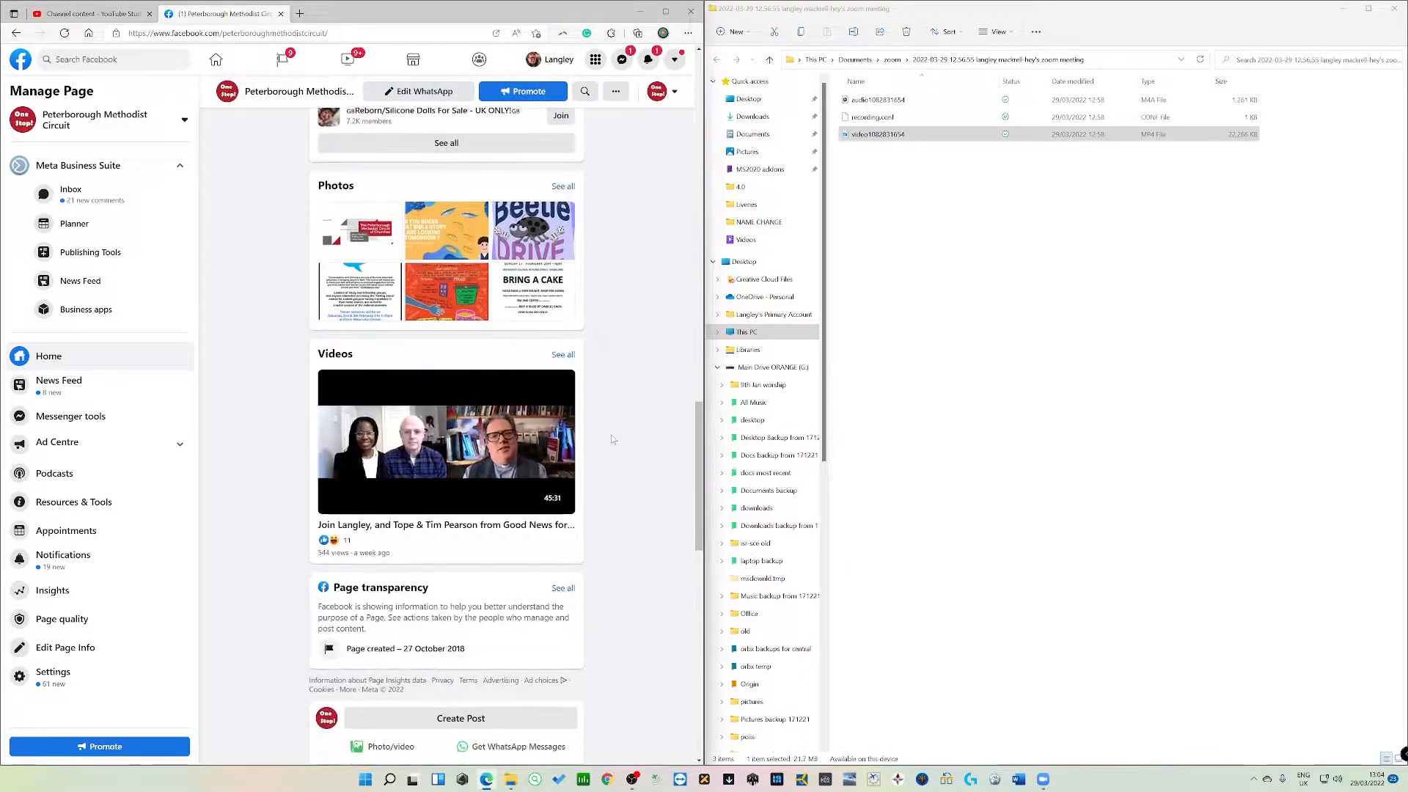
scroll(612, 440, "down", 5)
scroll(612, 436, "down", 9)
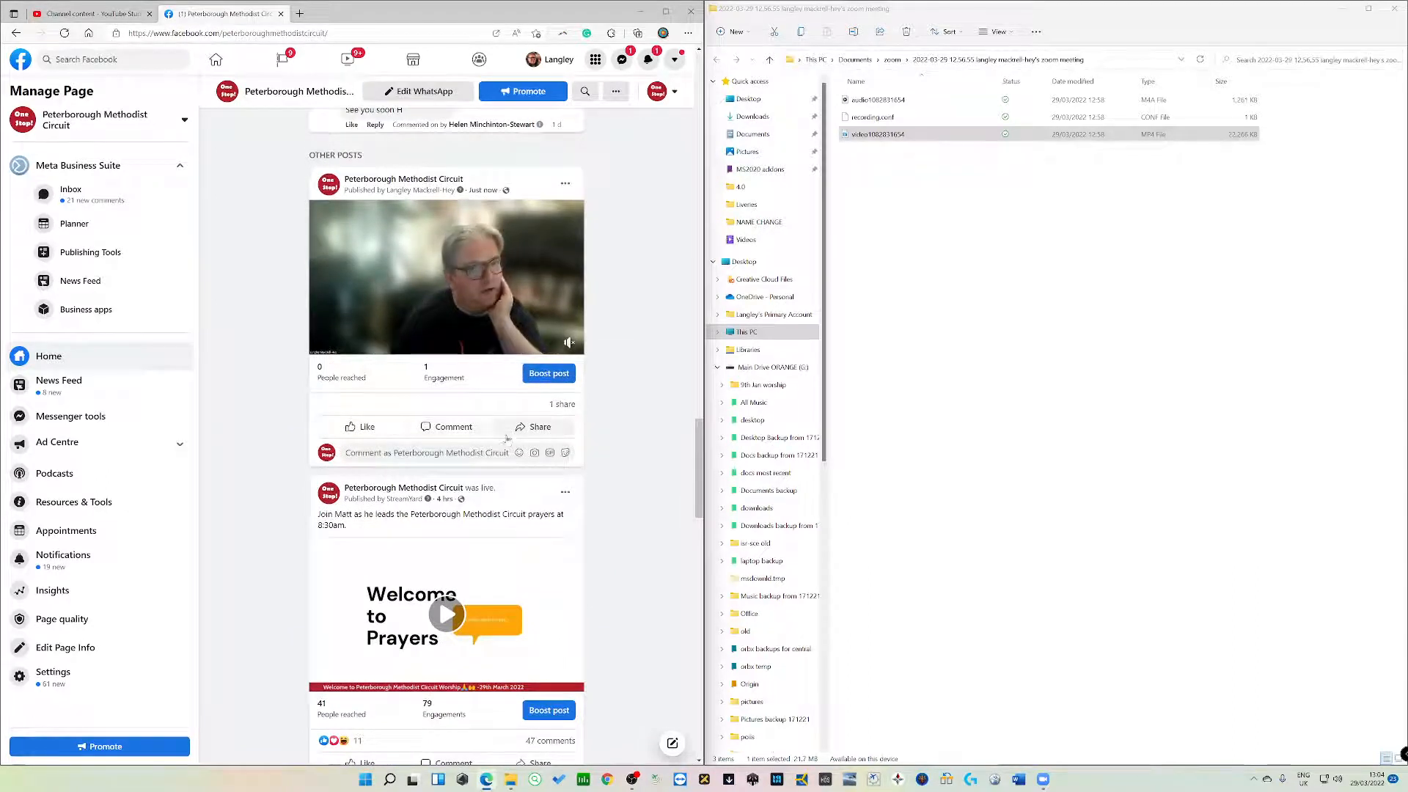
left_click(565, 184)
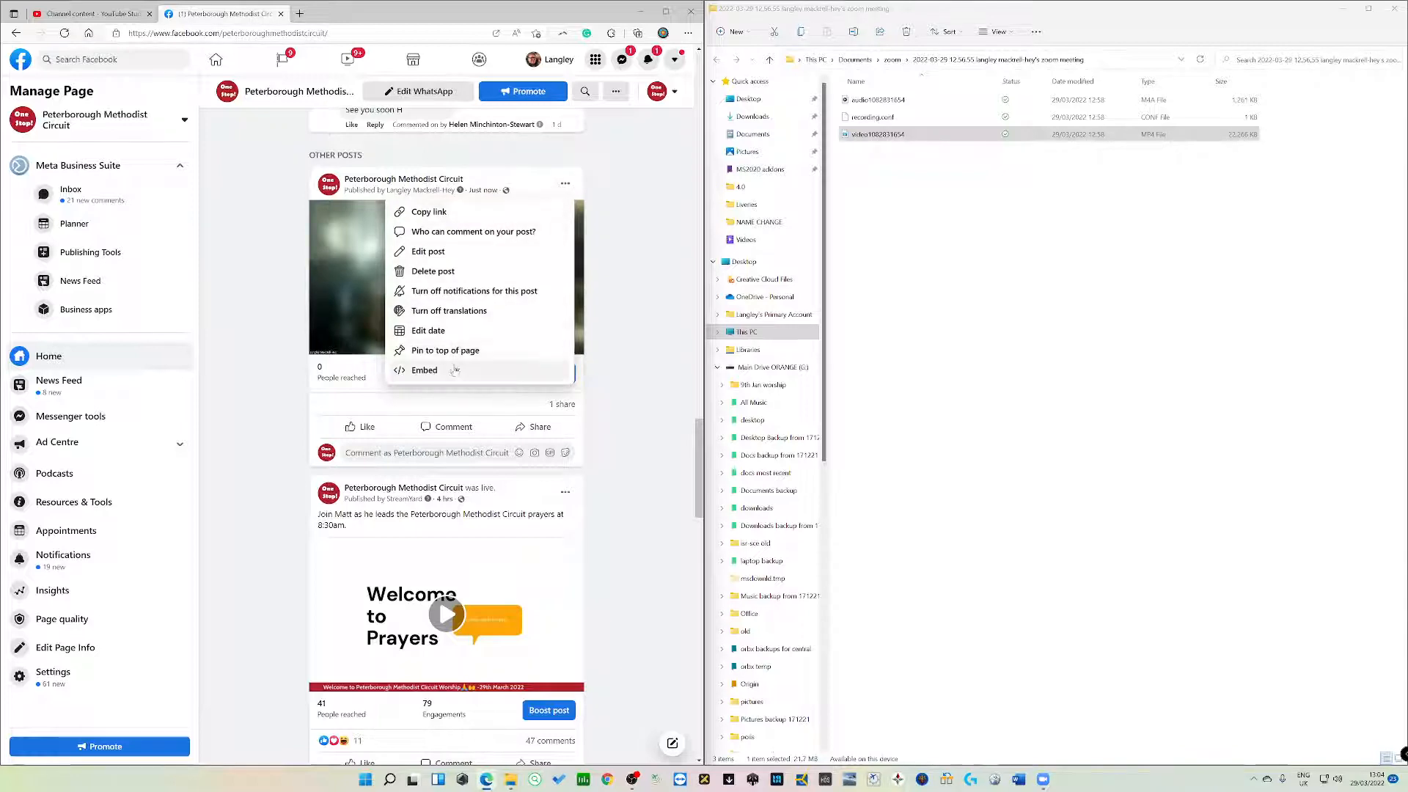
left_click(436, 272)
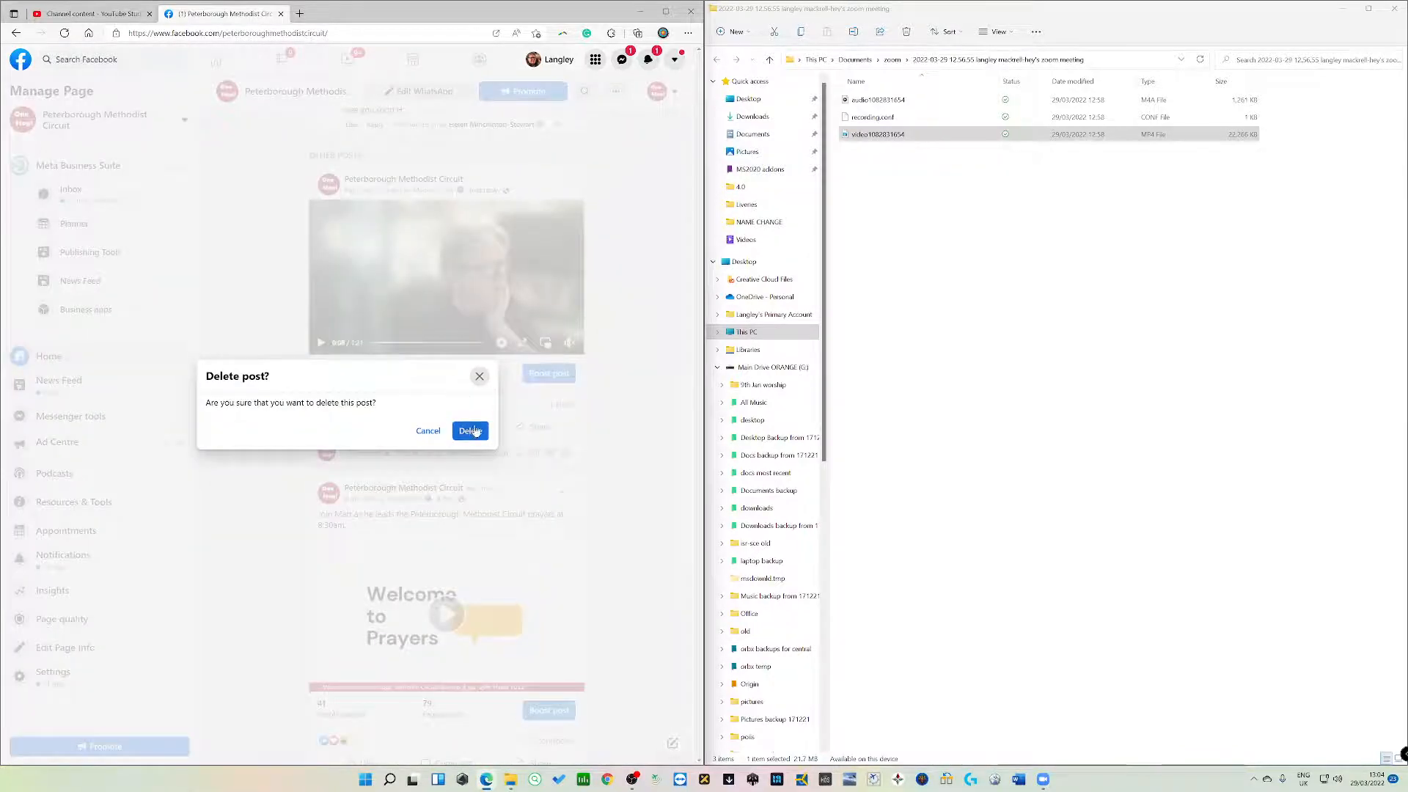
left_click(472, 431)
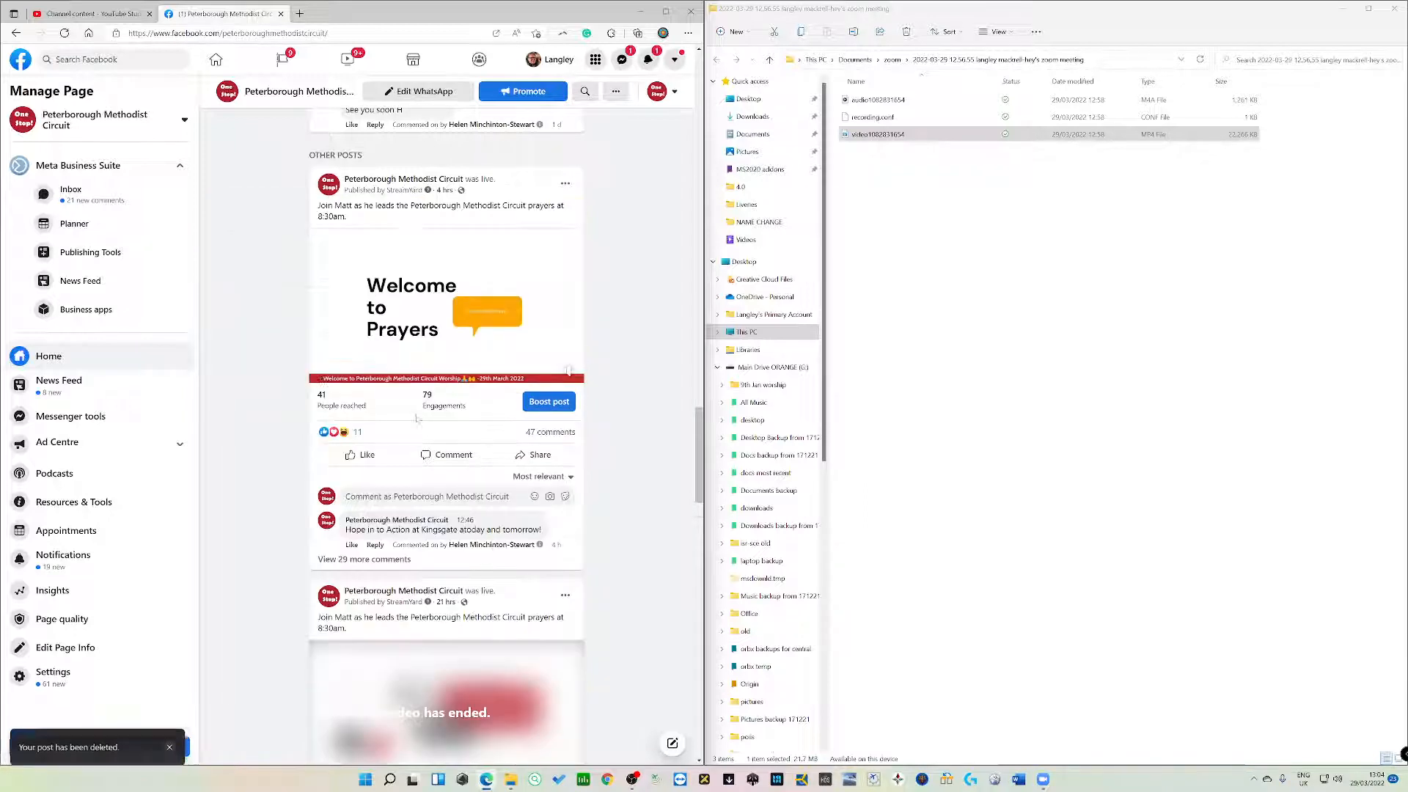
Step: Search Facebook for "queens stree" and open the Whittlesey Queen Street Church group
left_click(282, 60)
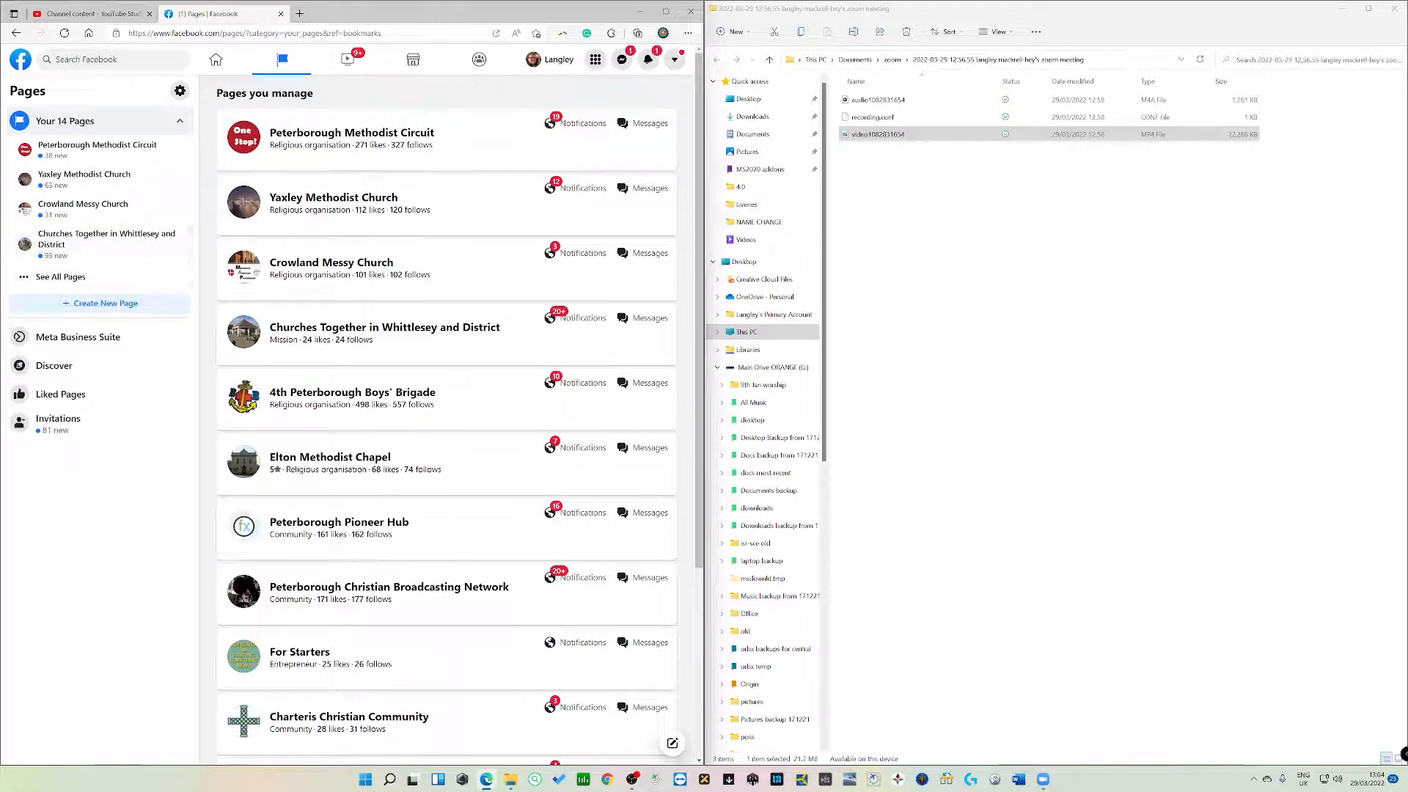
left_click(80, 60)
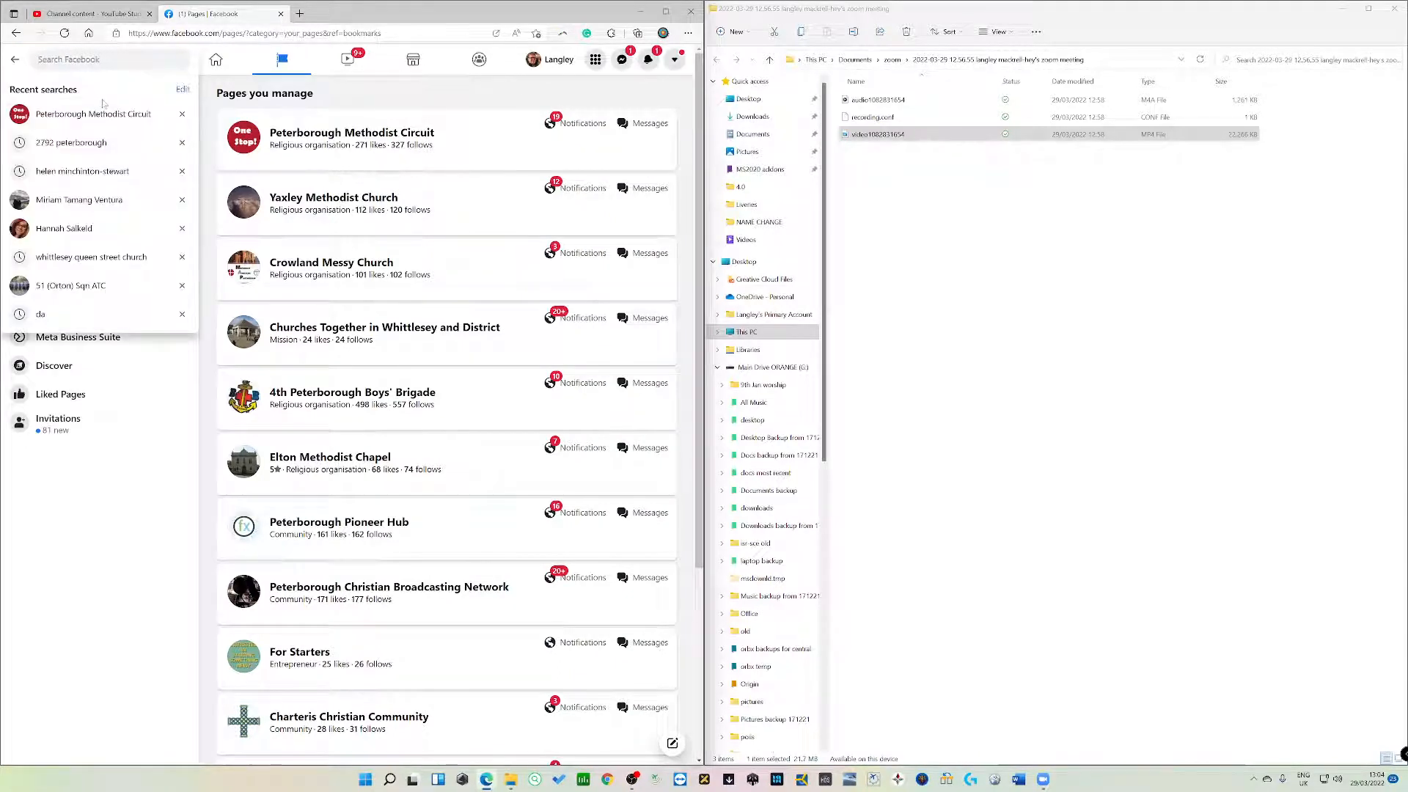
type("qur")
key("BackSpace")
type("eens")
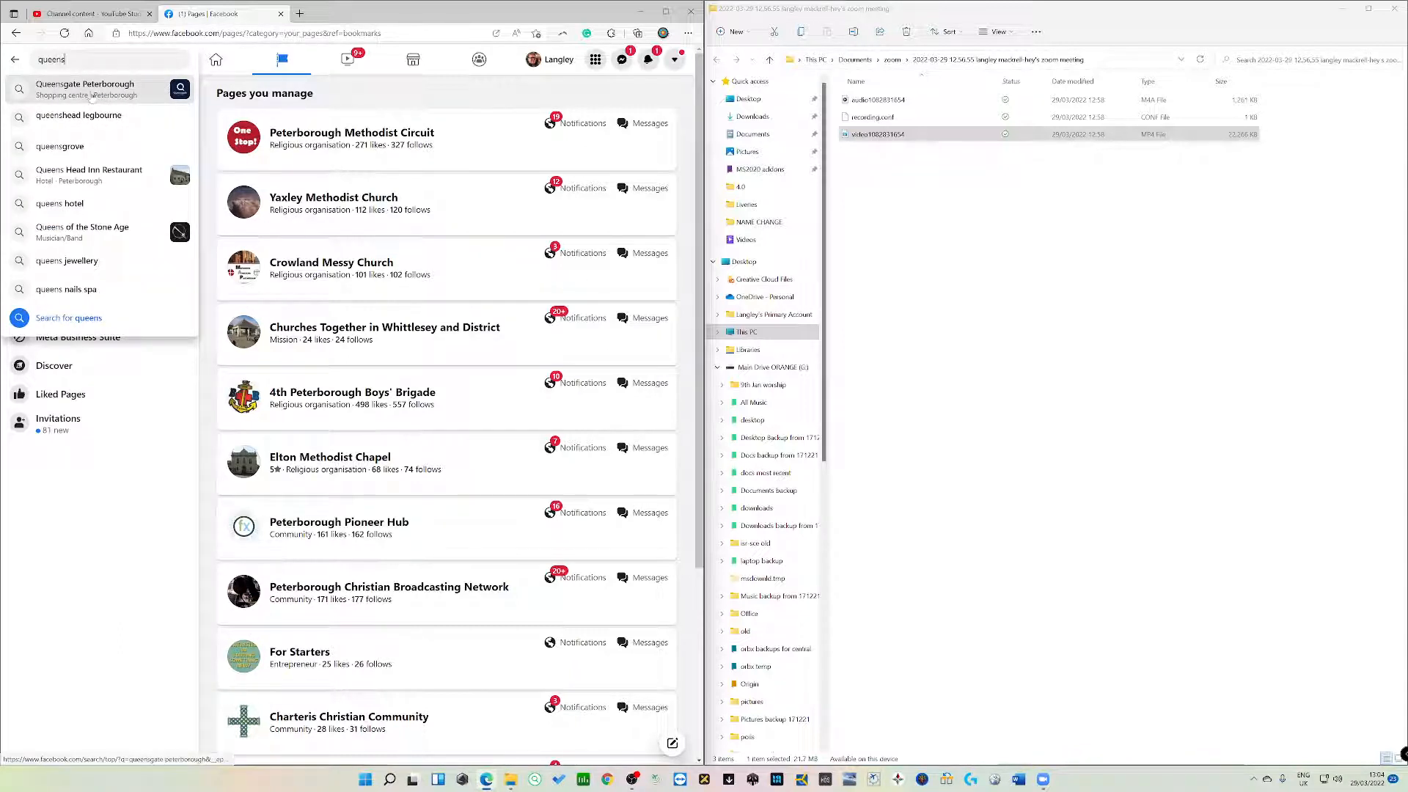
type(" stree")
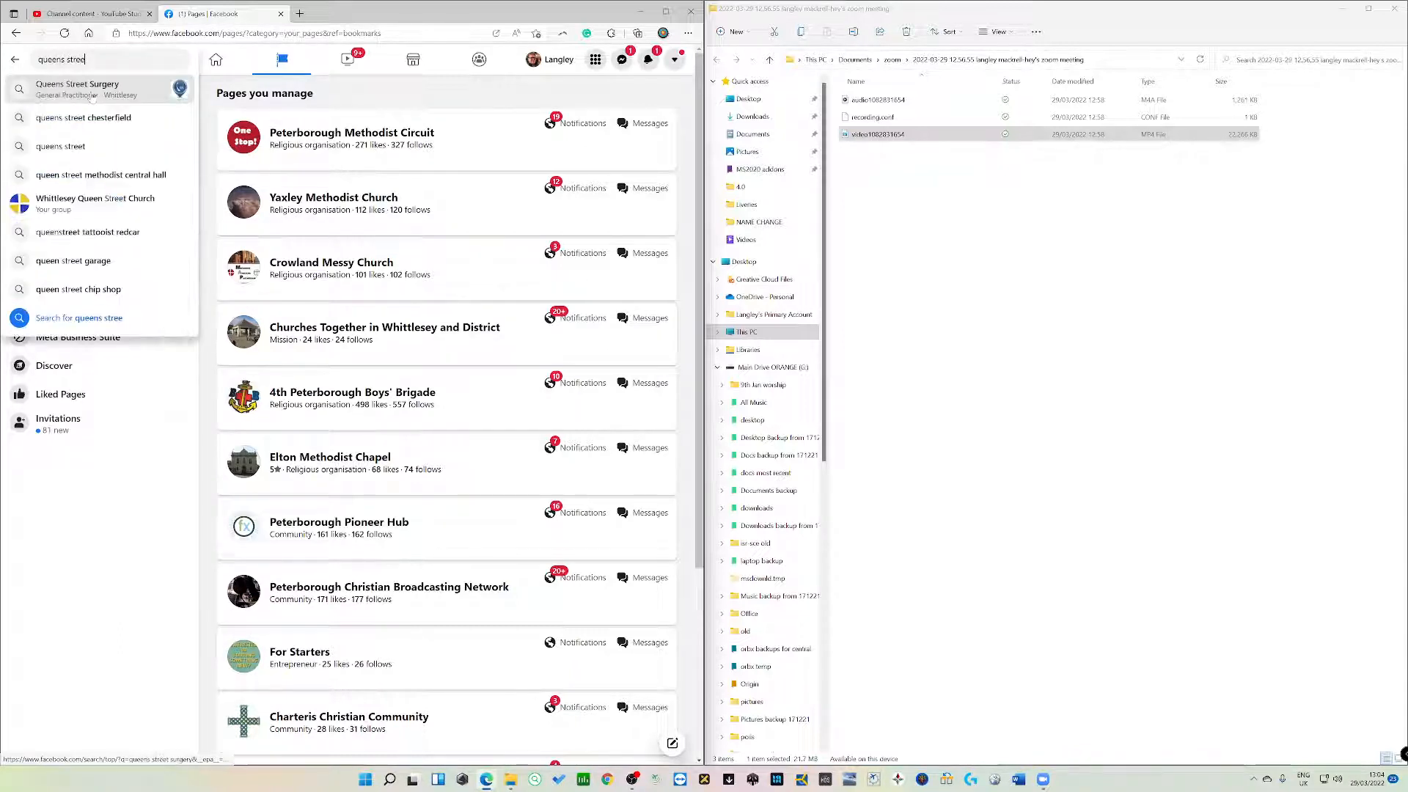
left_click(88, 203)
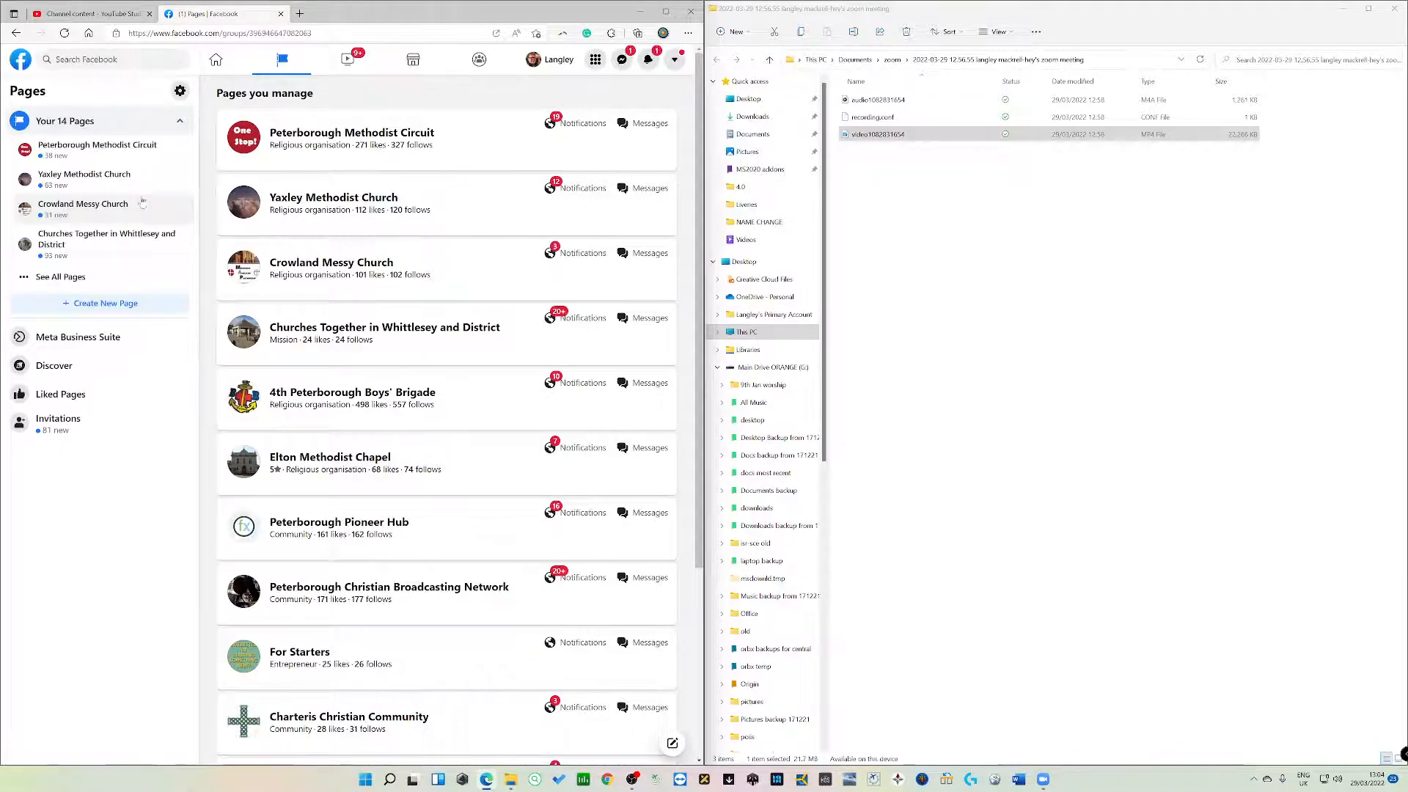
Step: Examine the Whittlesey Queen Street Church group's discussion feed for the shared video post
scroll(514, 419, "down", 10)
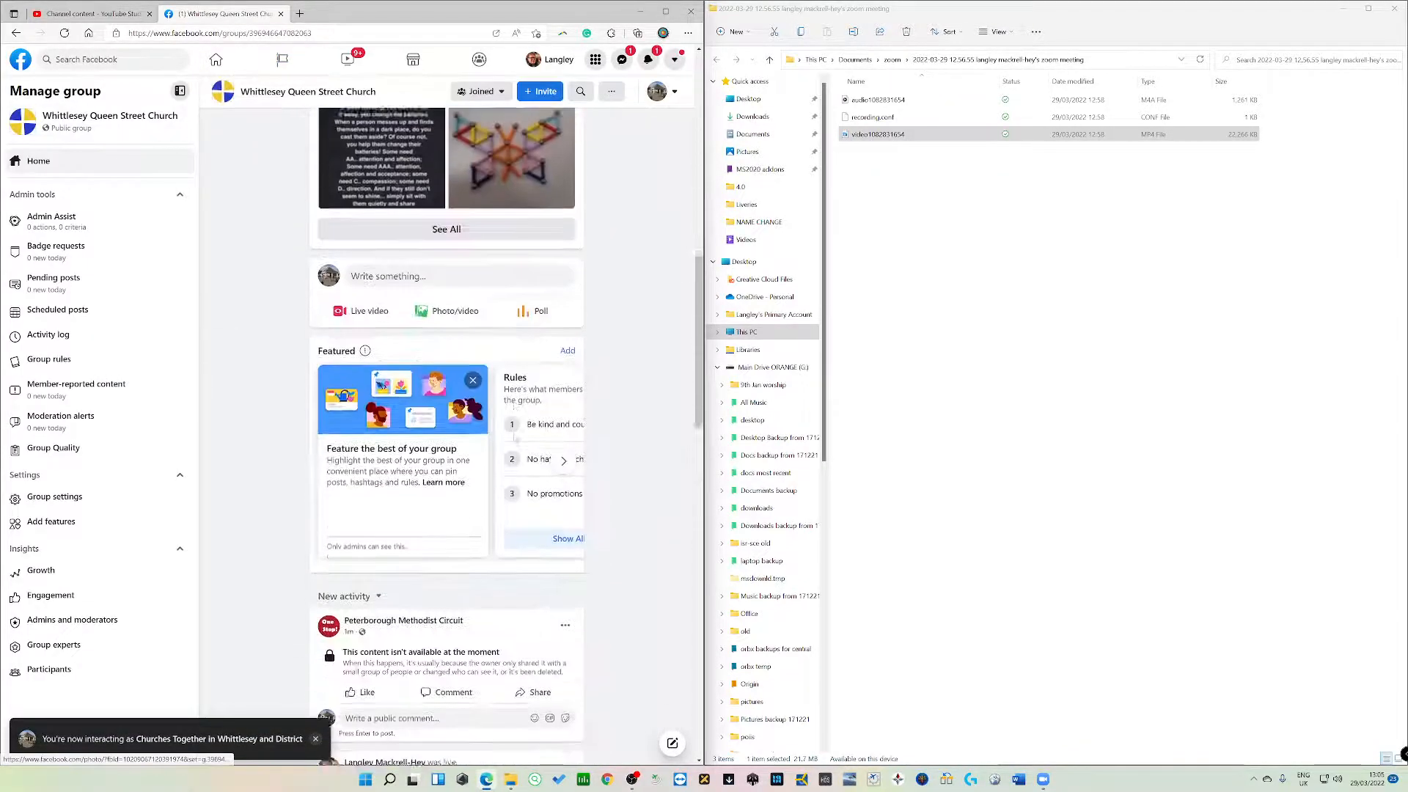
scroll(514, 420, "down", 6)
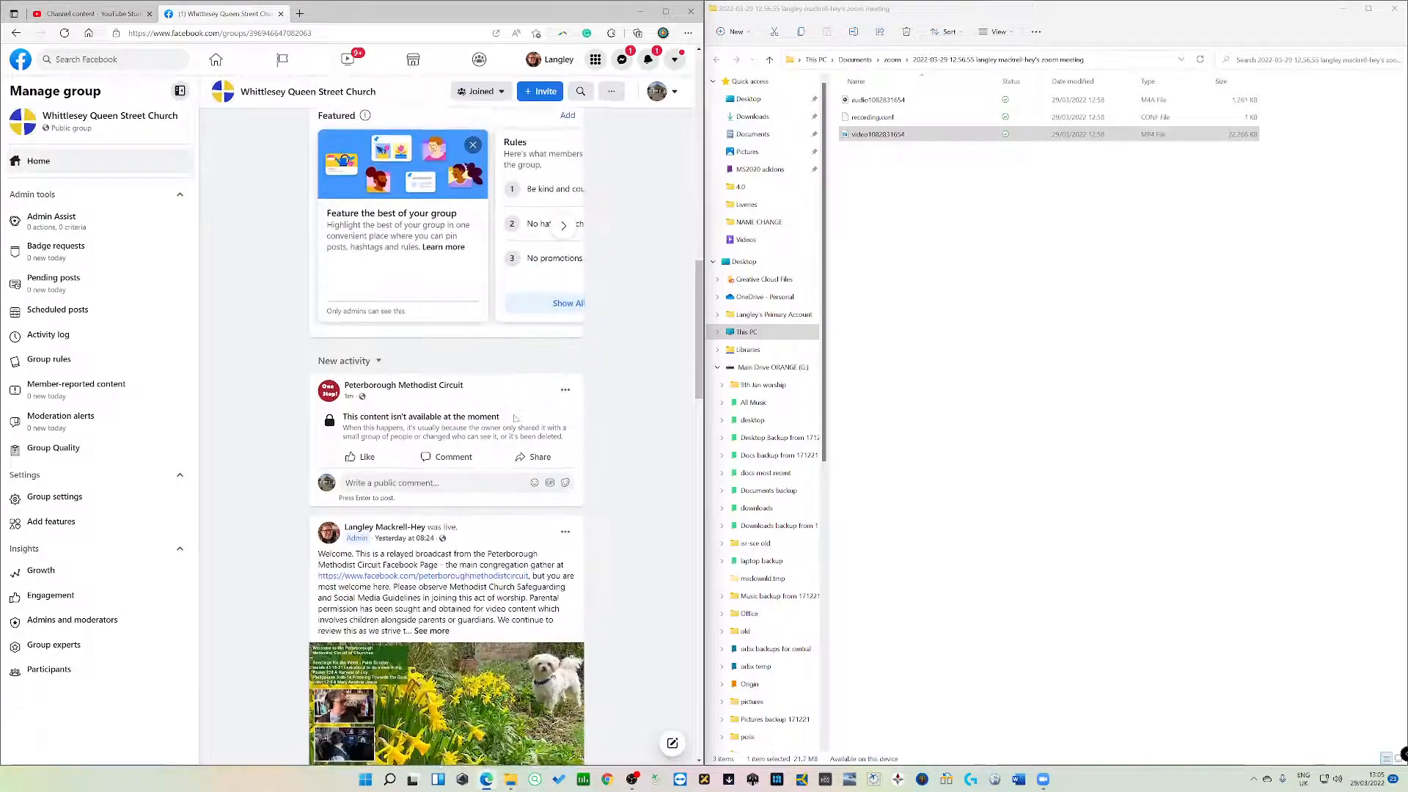
scroll(516, 418, "down", 15)
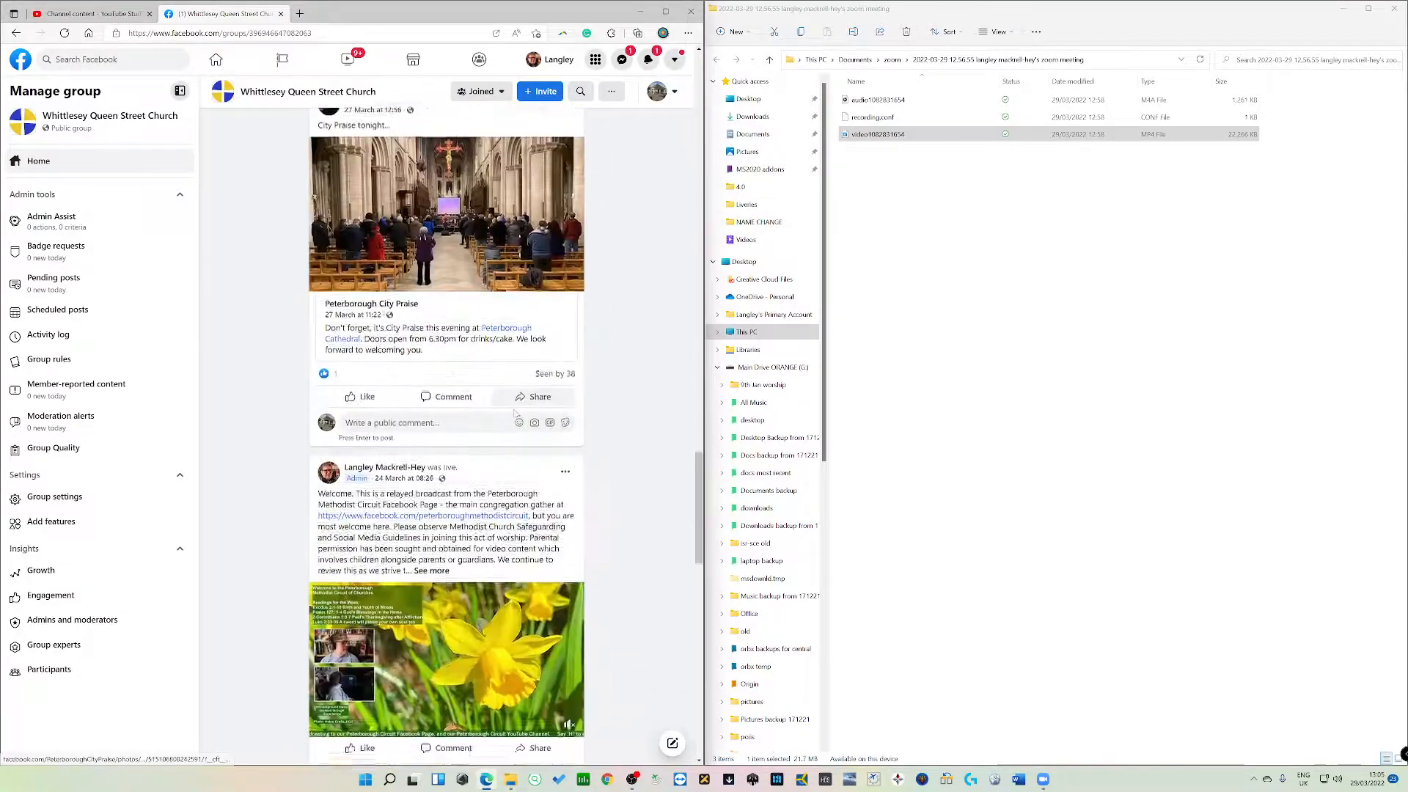
scroll(516, 418, "down", 4)
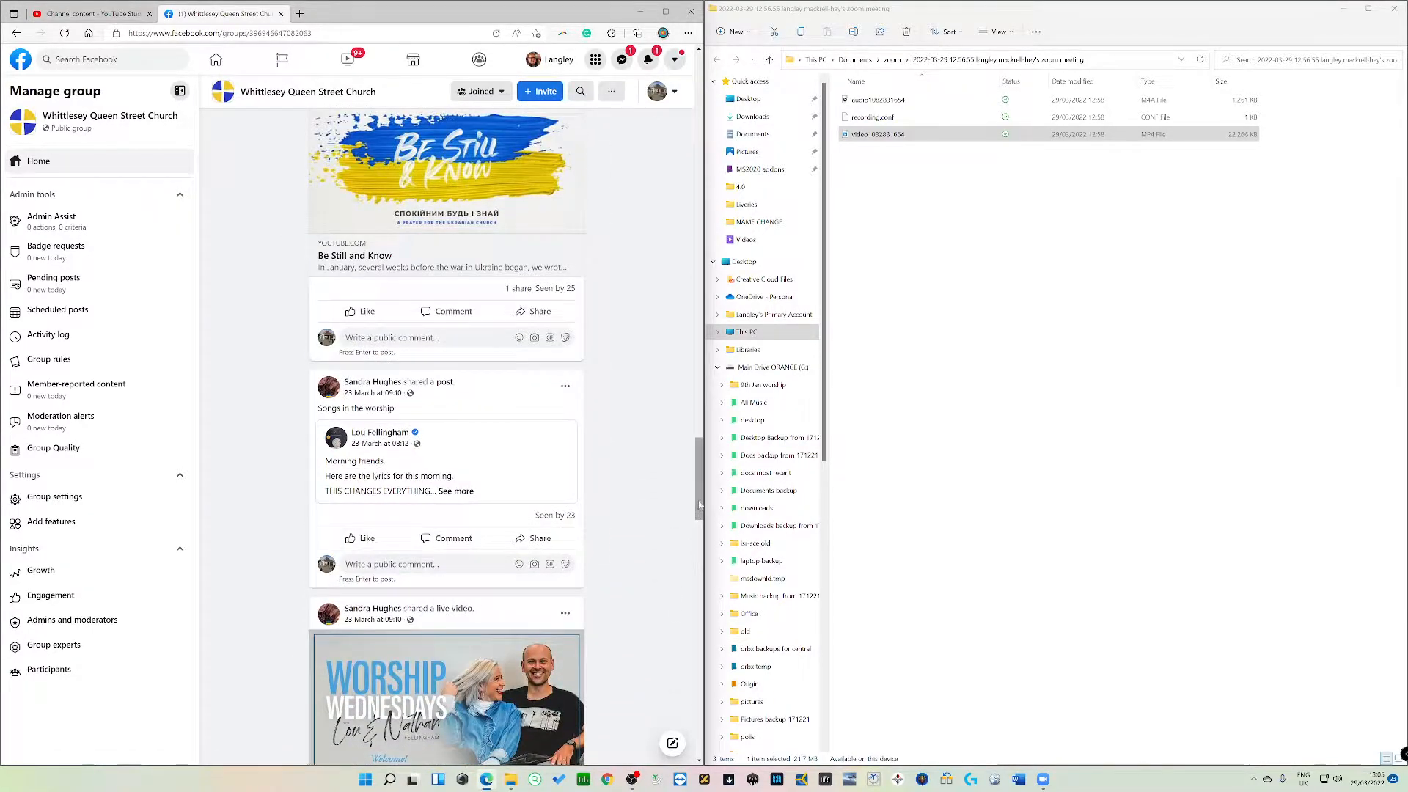
scroll(516, 418, "up", 12)
scroll(516, 418, "up", 15)
scroll(517, 418, "down", 5)
scroll(516, 418, "down", 15)
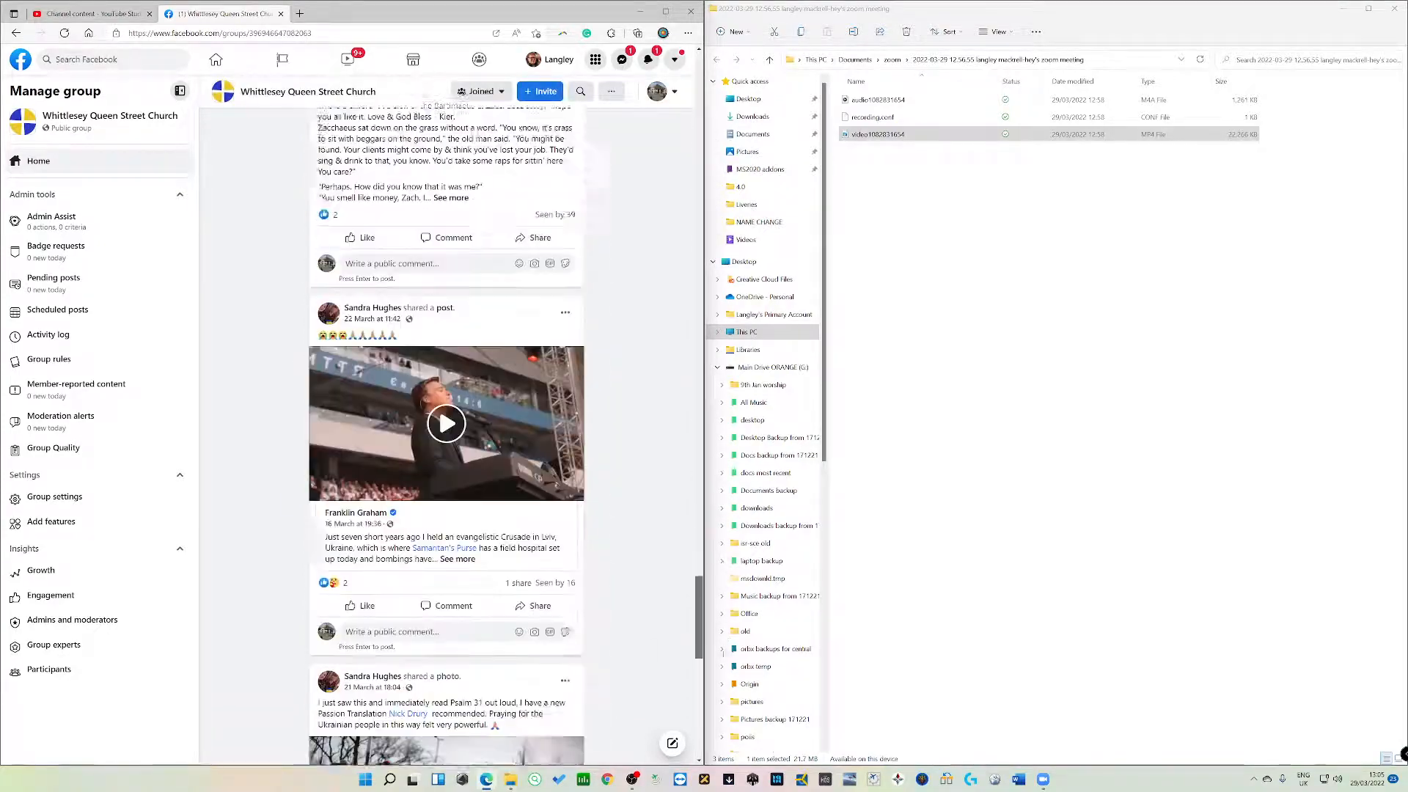
left_click_drag(727, 564, 716, 101)
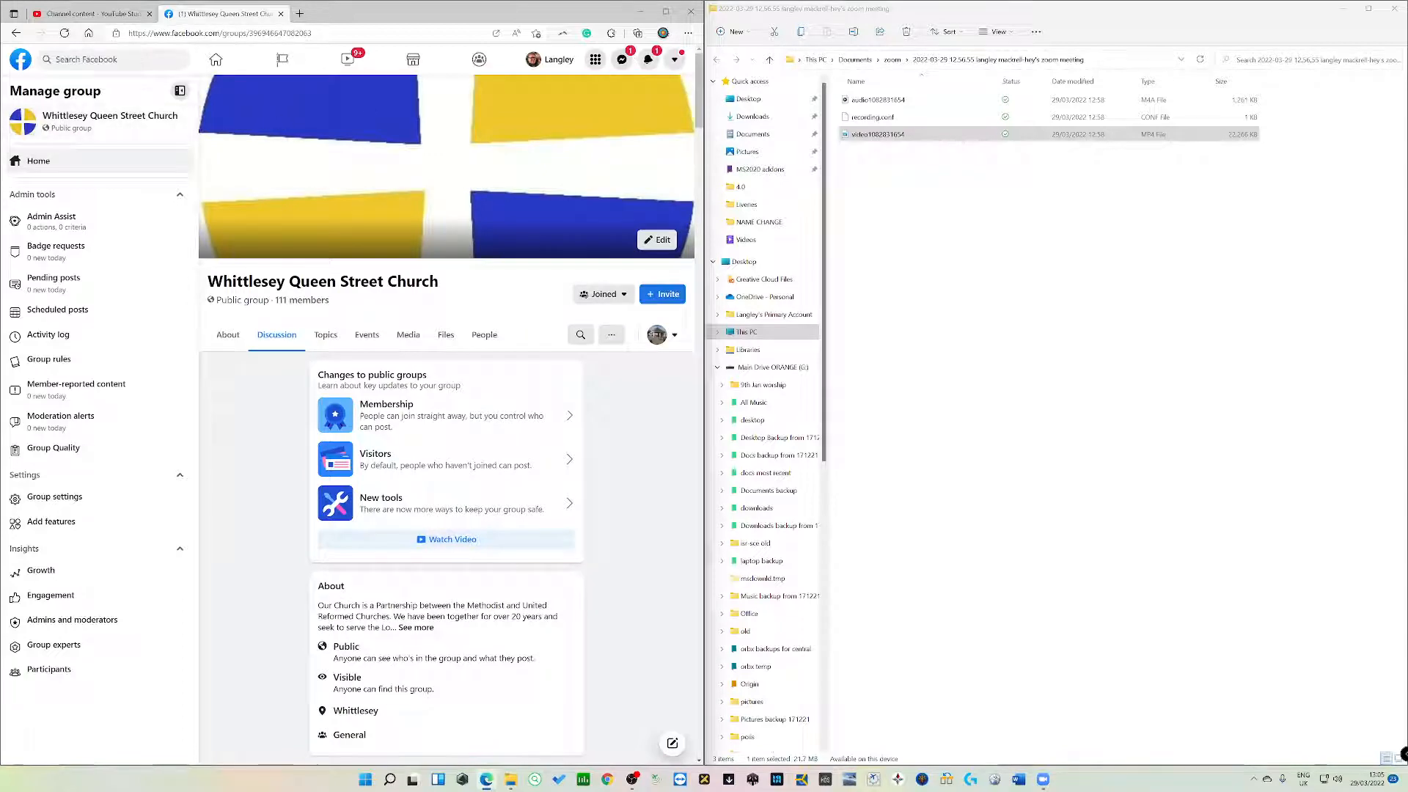
Step: Return to the Peterborough Methodist Circuit page from the managed pages and go to its post creation section
left_click(283, 60)
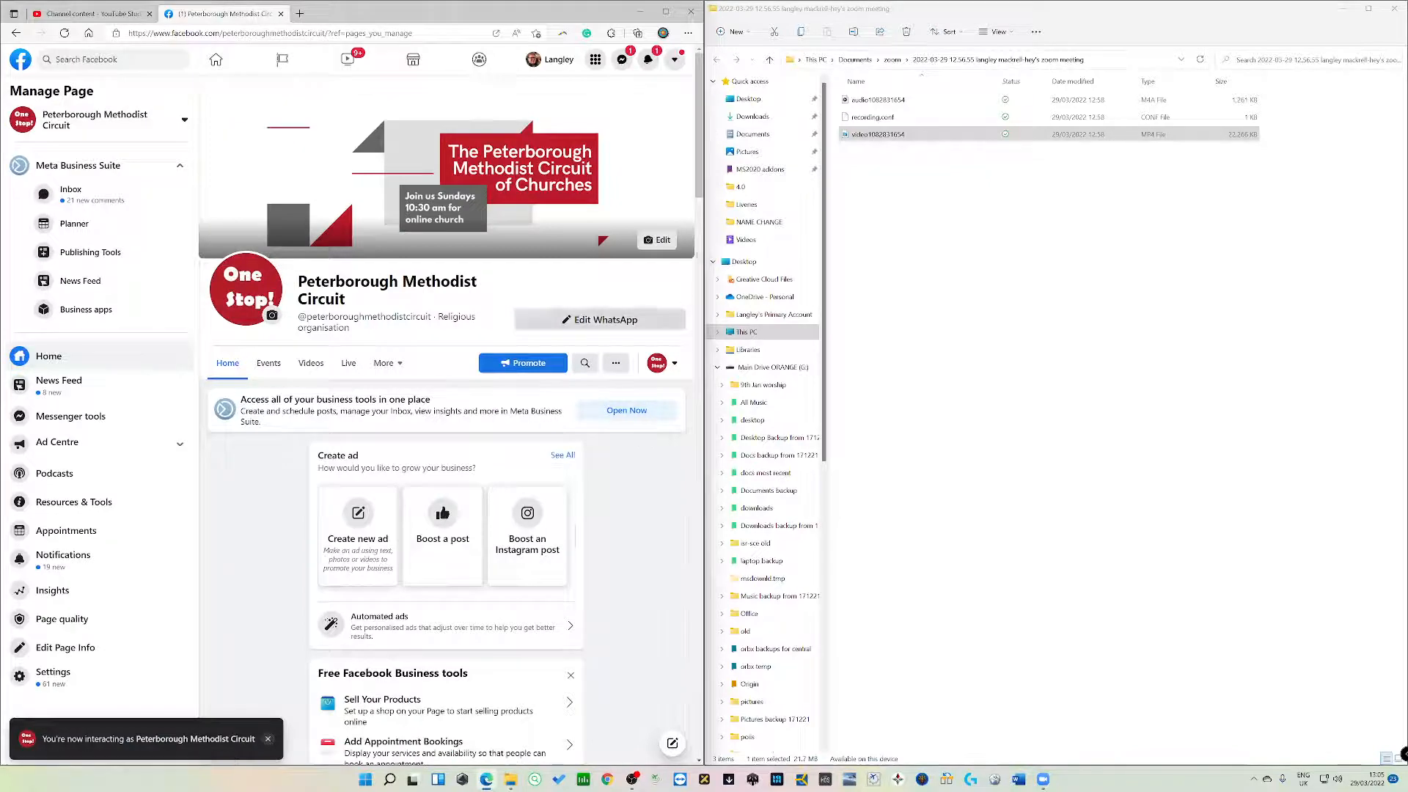
scroll(700, 143, "down", 2)
left_click_drag(708, 158, 710, 476)
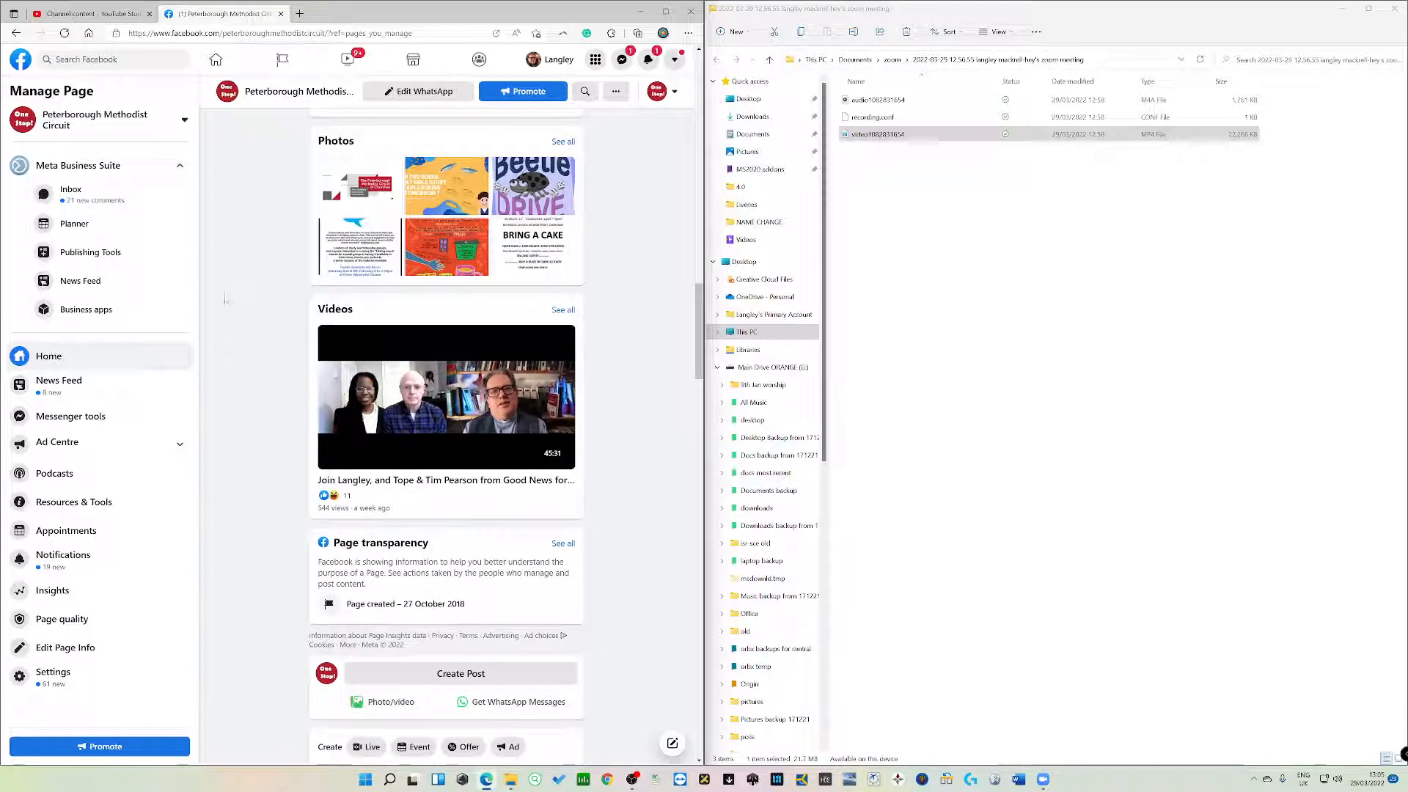
Step: Open the Peterborough Methodist Circuit page's scheduled posts in Publishing Tools and start a new scheduled post
left_click(87, 256)
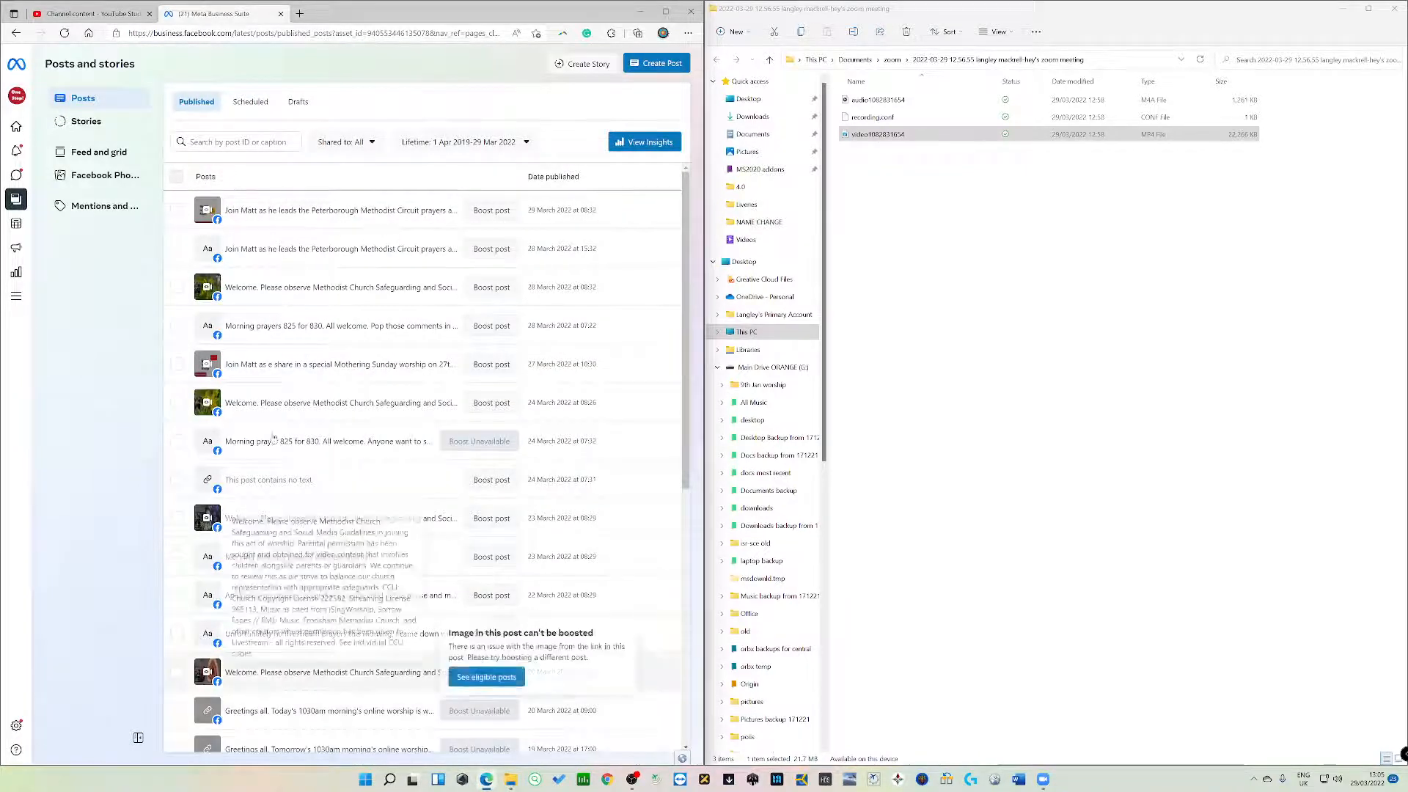
left_click(250, 103)
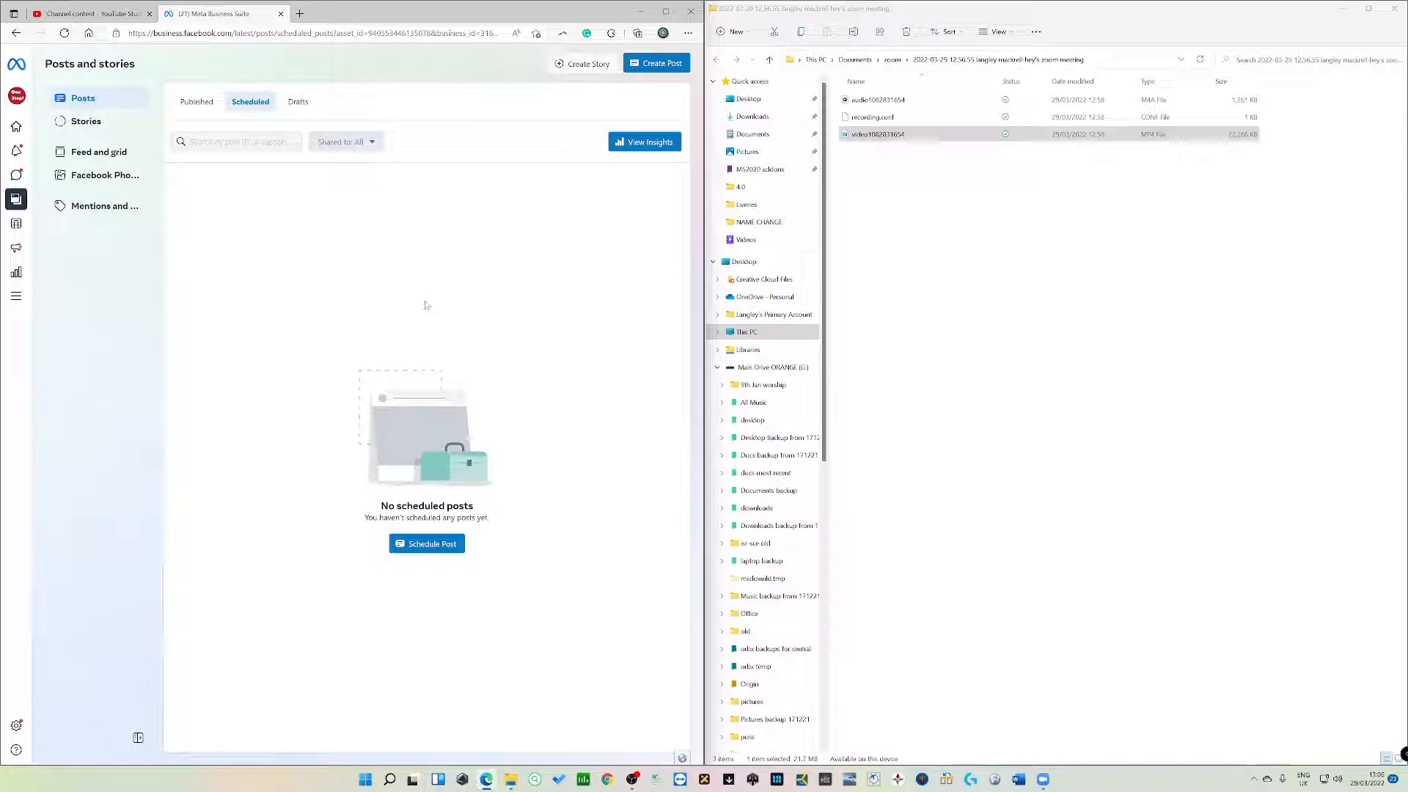
left_click(445, 551)
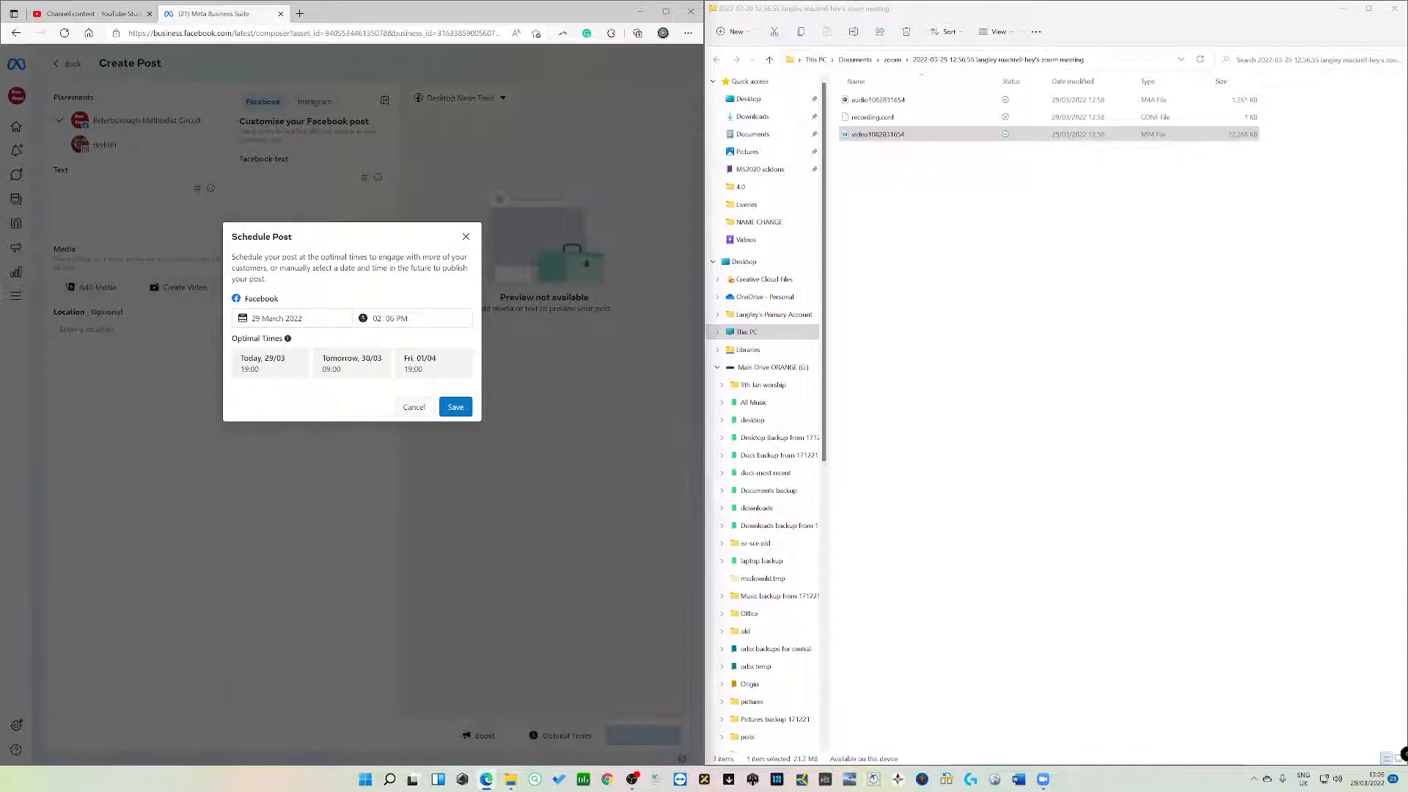
Step: Schedule the Facebook post for 29 March 2022 at 04:00 PM and save the timing
left_click(363, 320)
left_click(377, 318)
type("4")
left_click(389, 319)
type("00a")
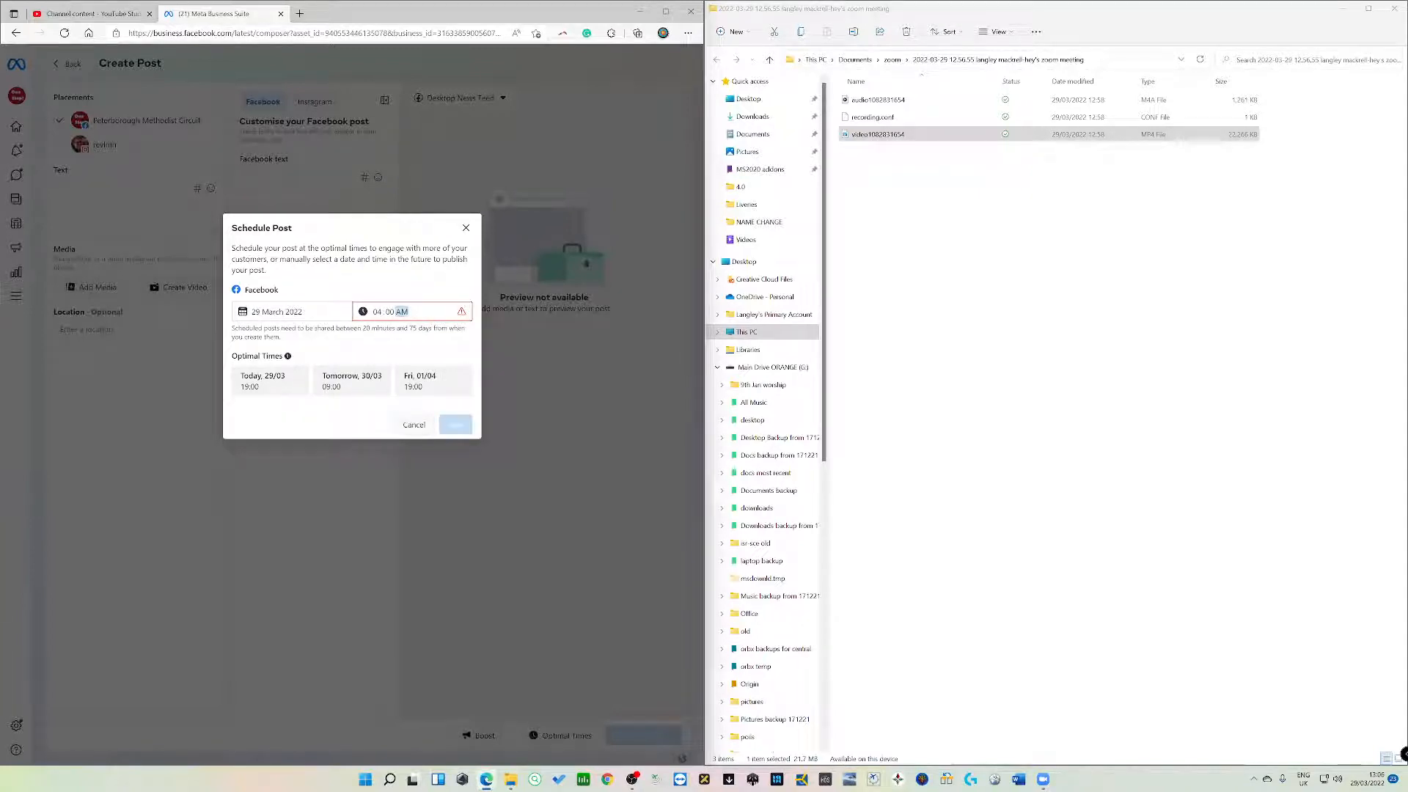
type("p")
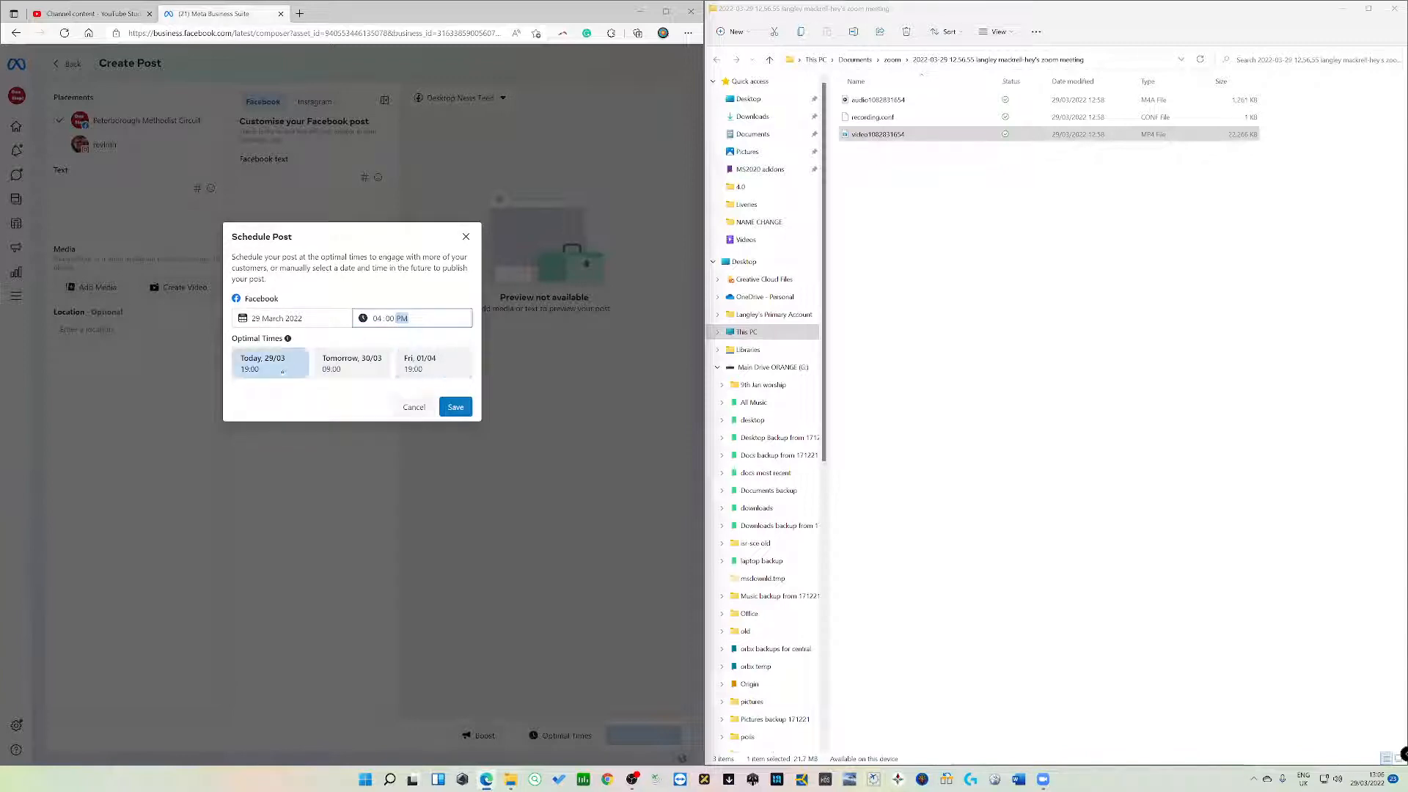
left_click(455, 407)
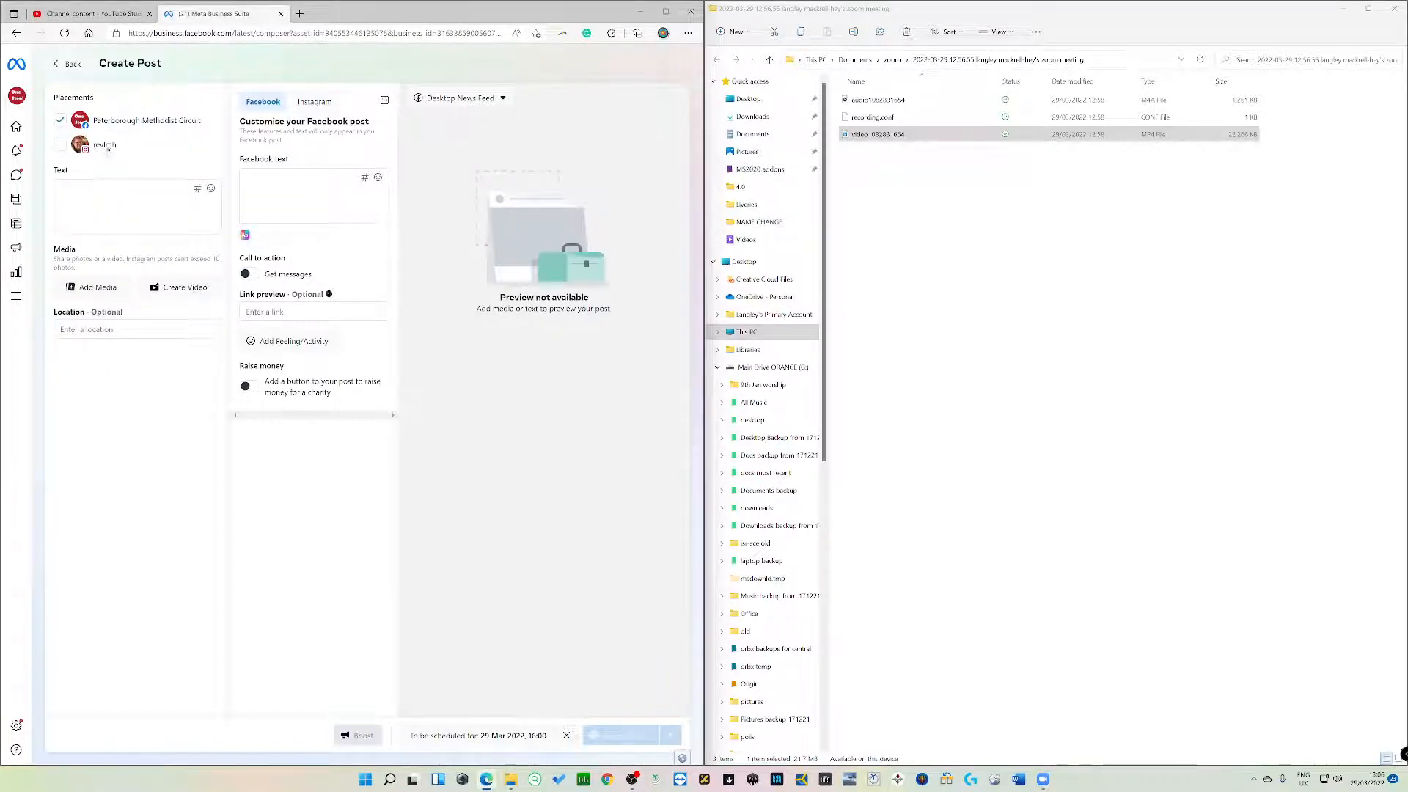
Step: Open the media import dialog for the new scheduled post
left_click(85, 201)
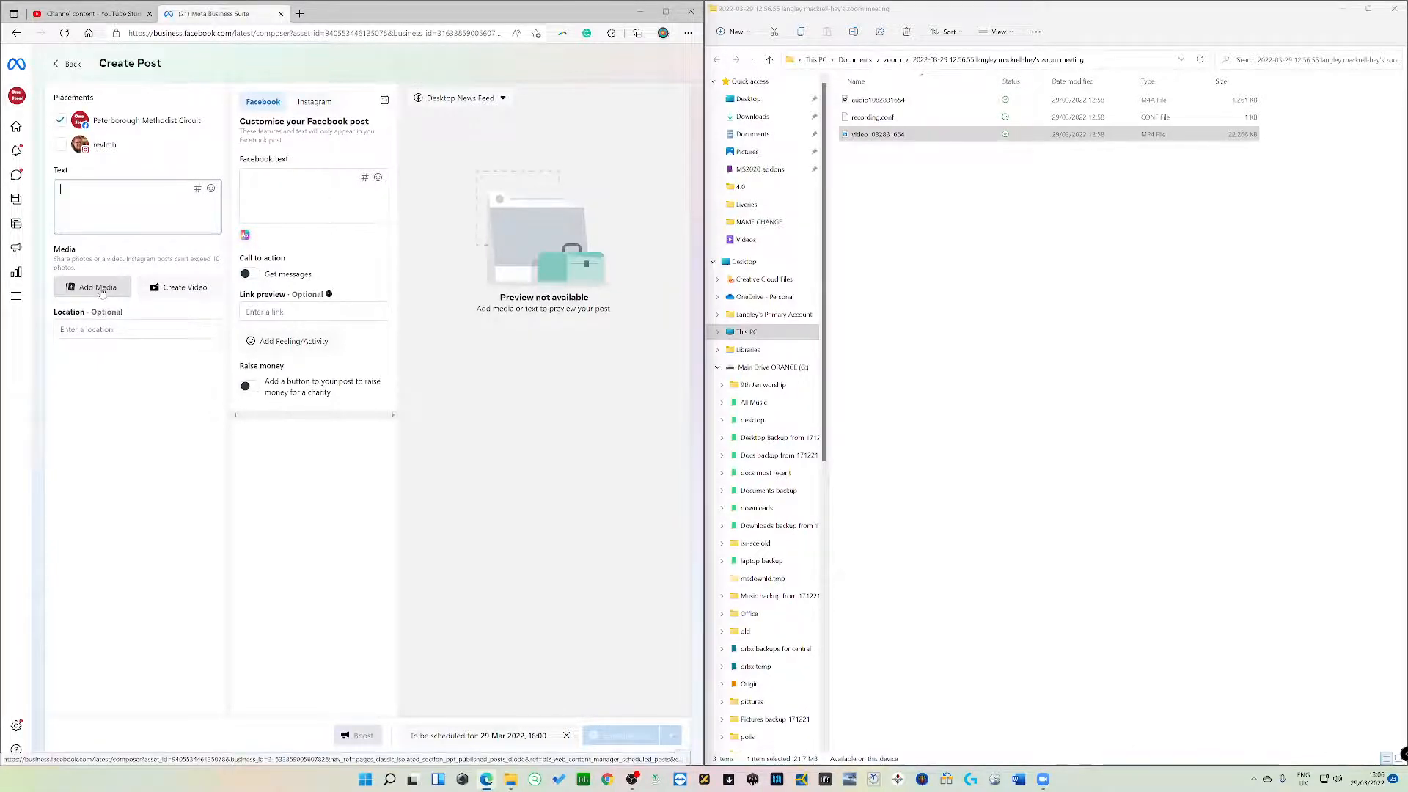
left_click(98, 287)
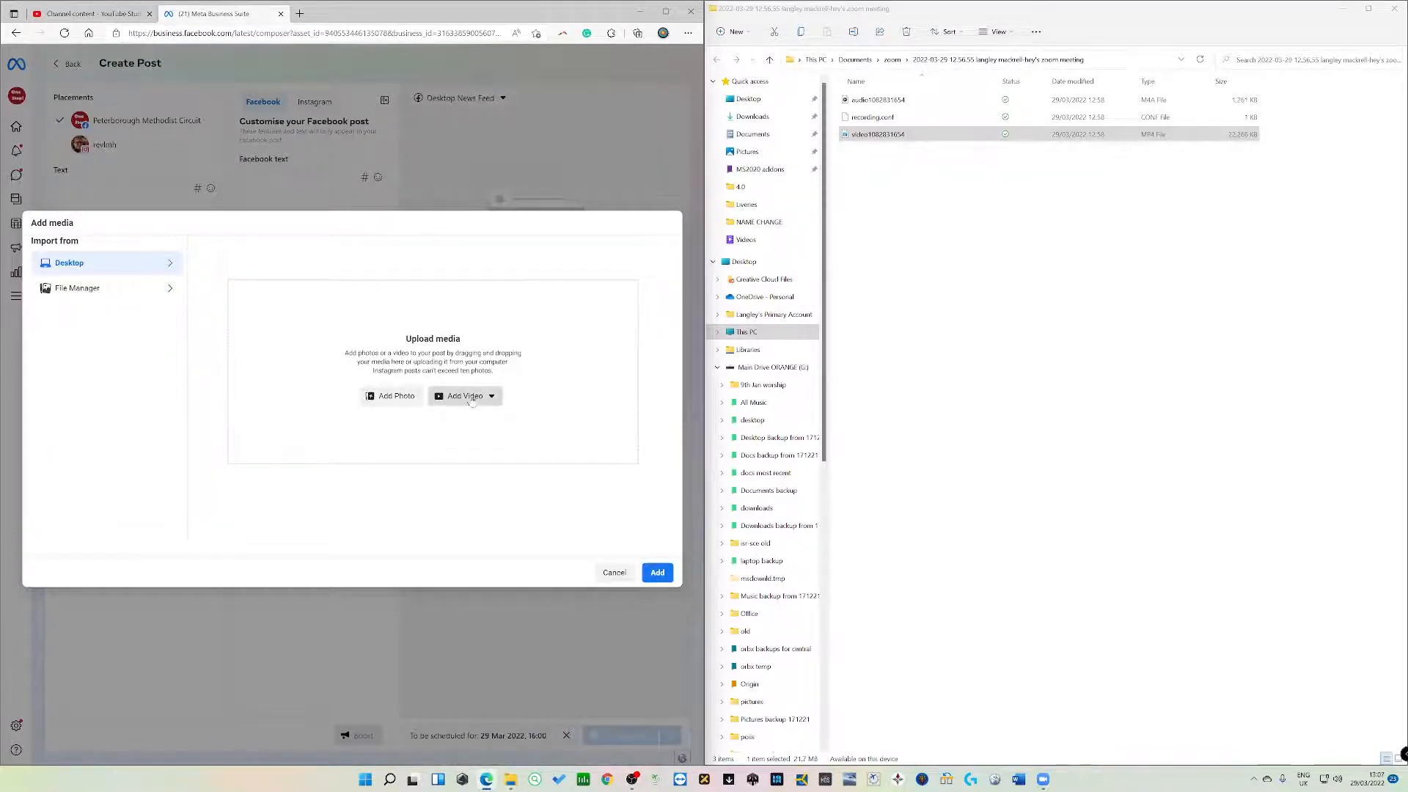
mouse_move(877, 134)
left_mouse_down()
mouse_move(708, 330)
mouse_move(563, 355)
mouse_move(857, 153)
mouse_move(902, 140)
left_mouse_up()
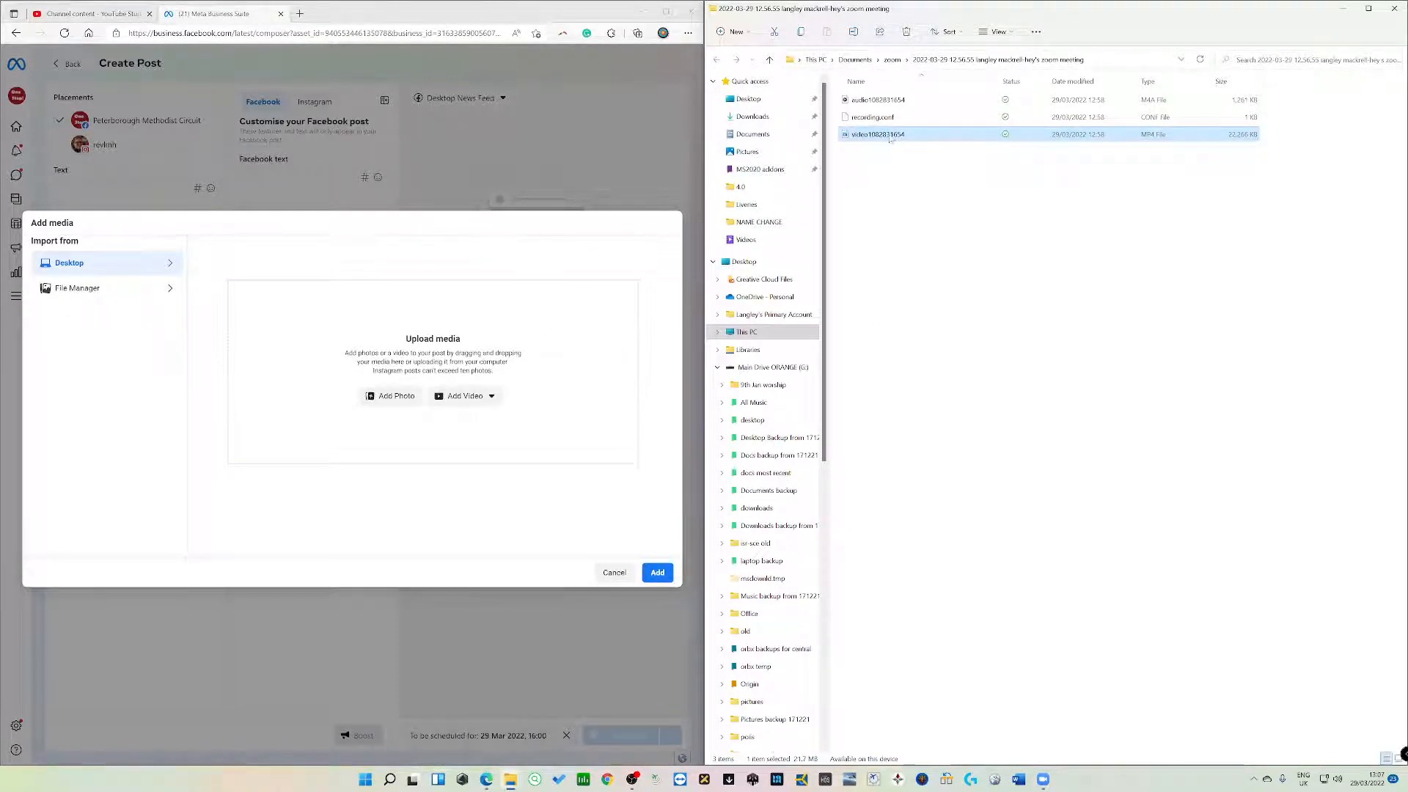
left_click_drag(890, 137, 499, 372)
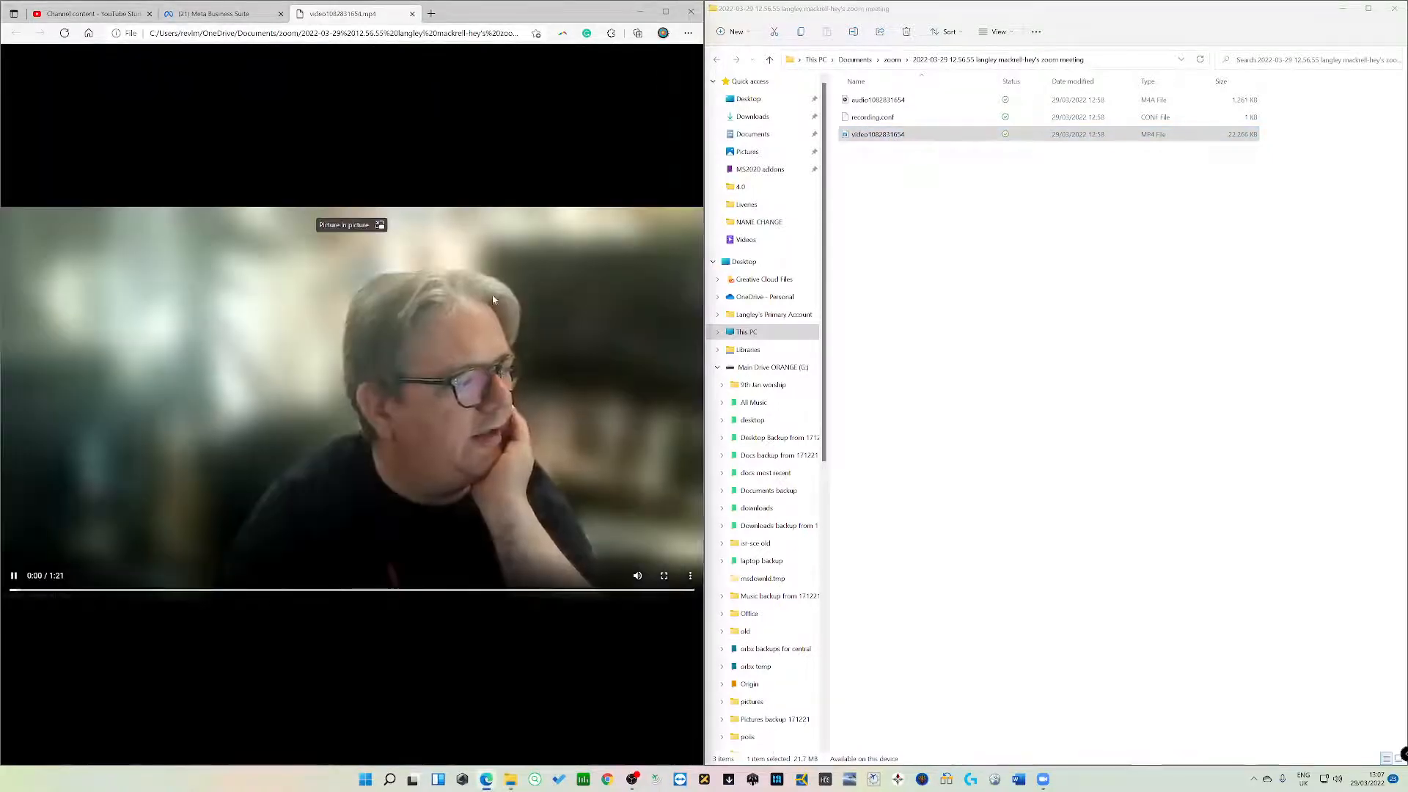
left_click(233, 16)
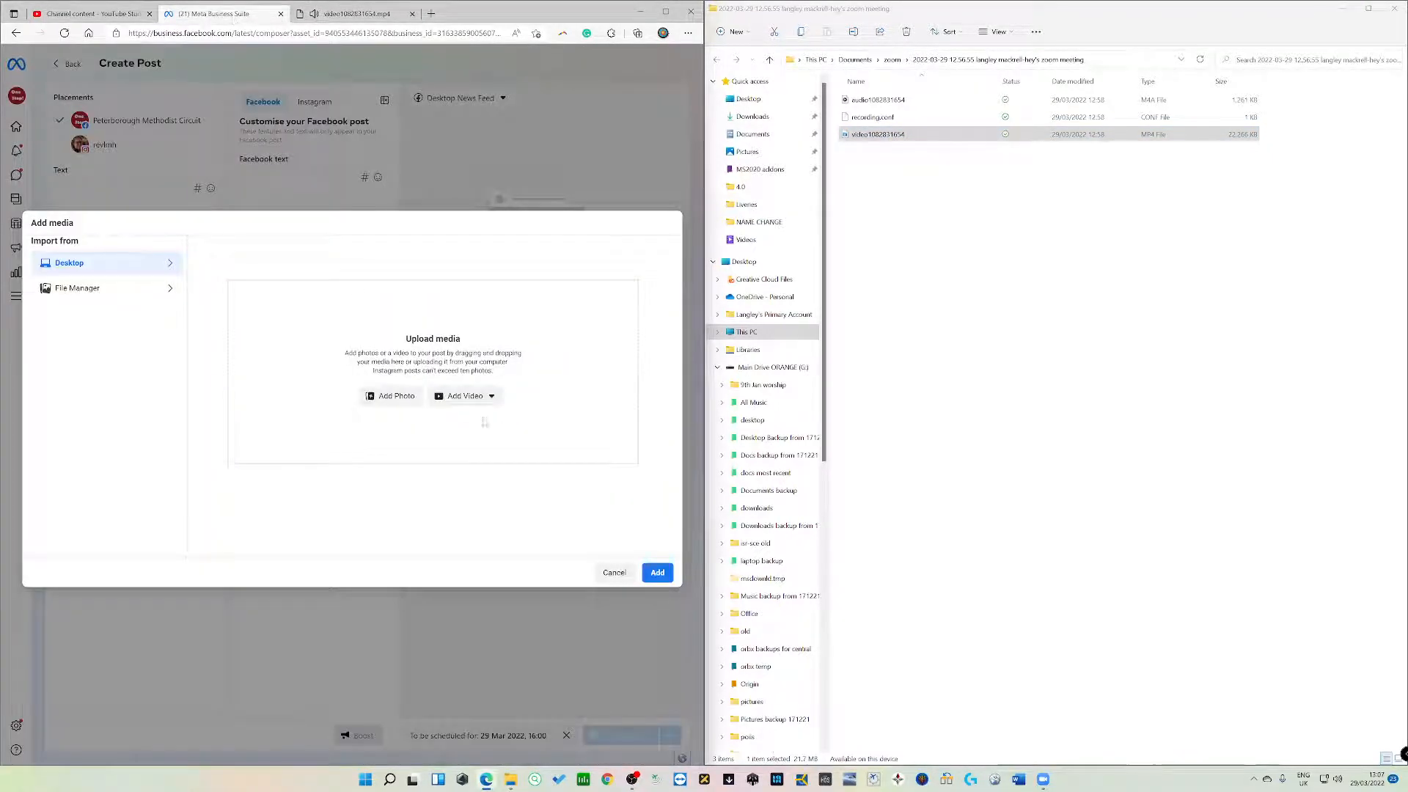
left_click(404, 12)
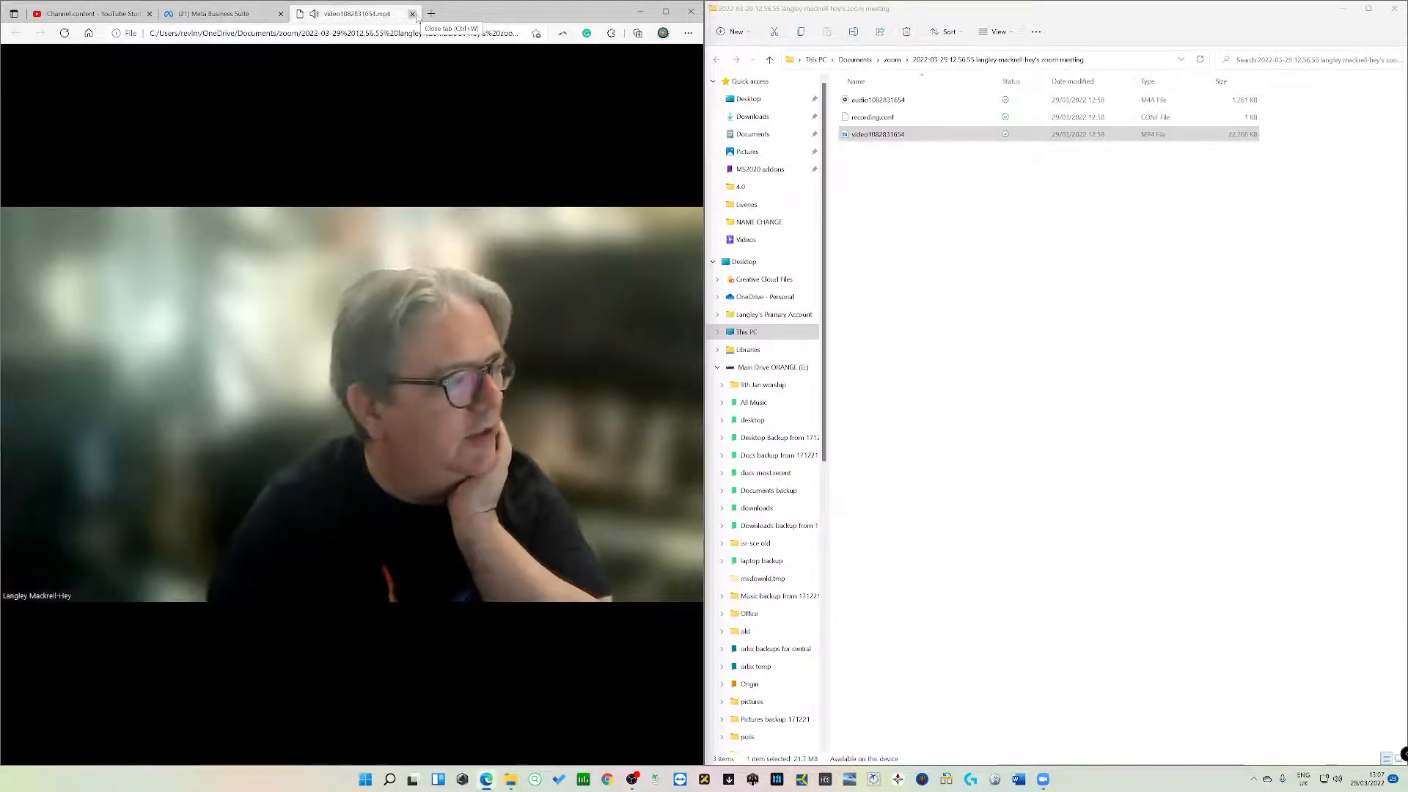
left_click(412, 14)
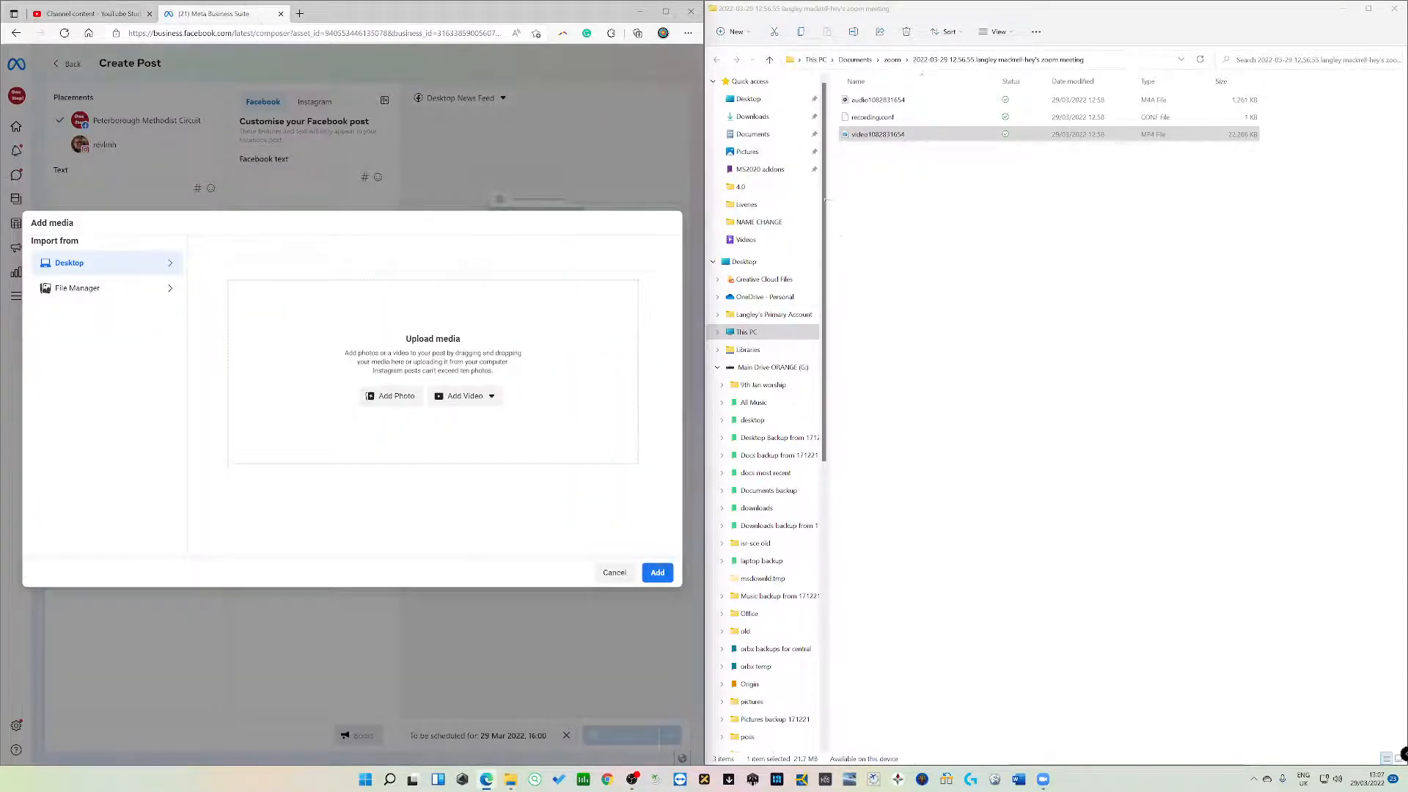
left_click(475, 401)
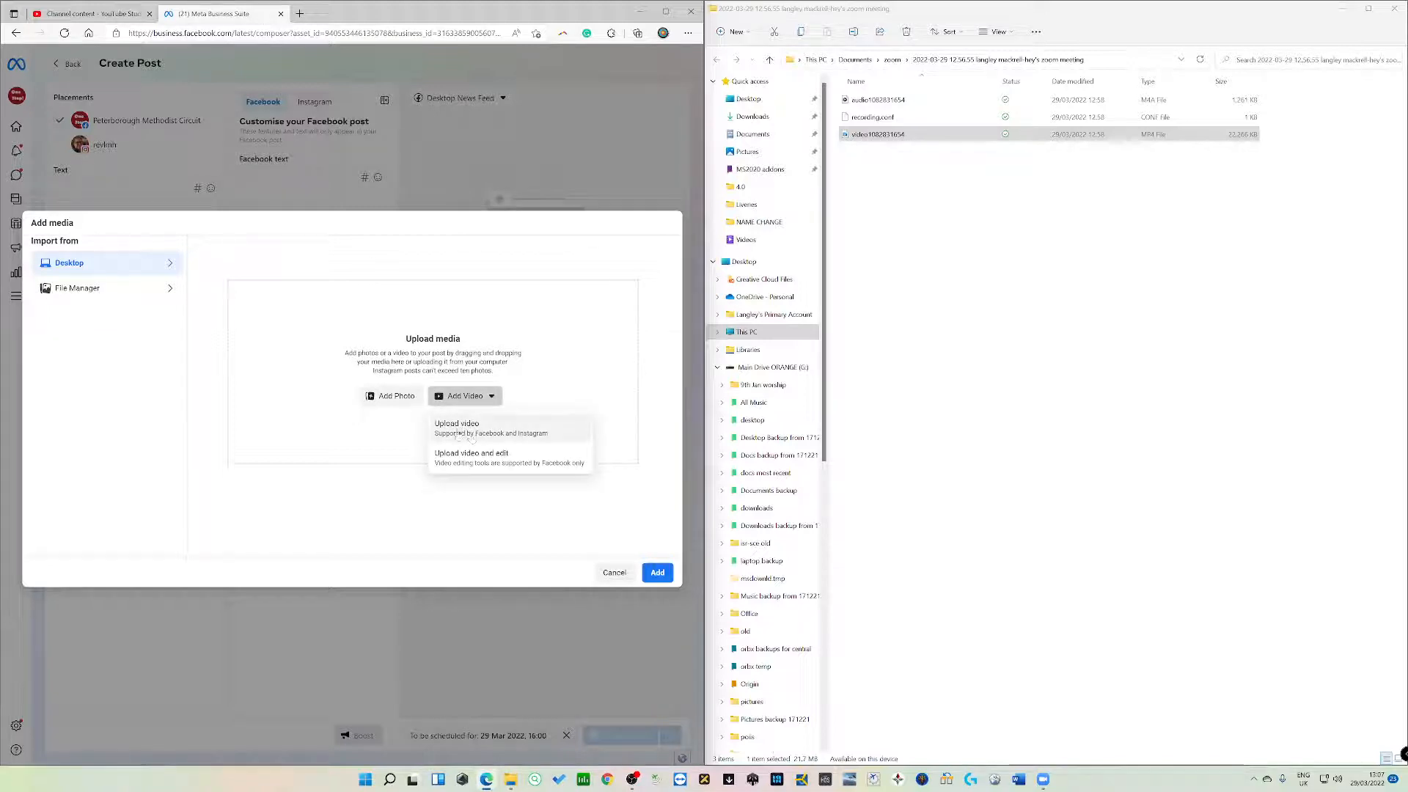
left_click(457, 433)
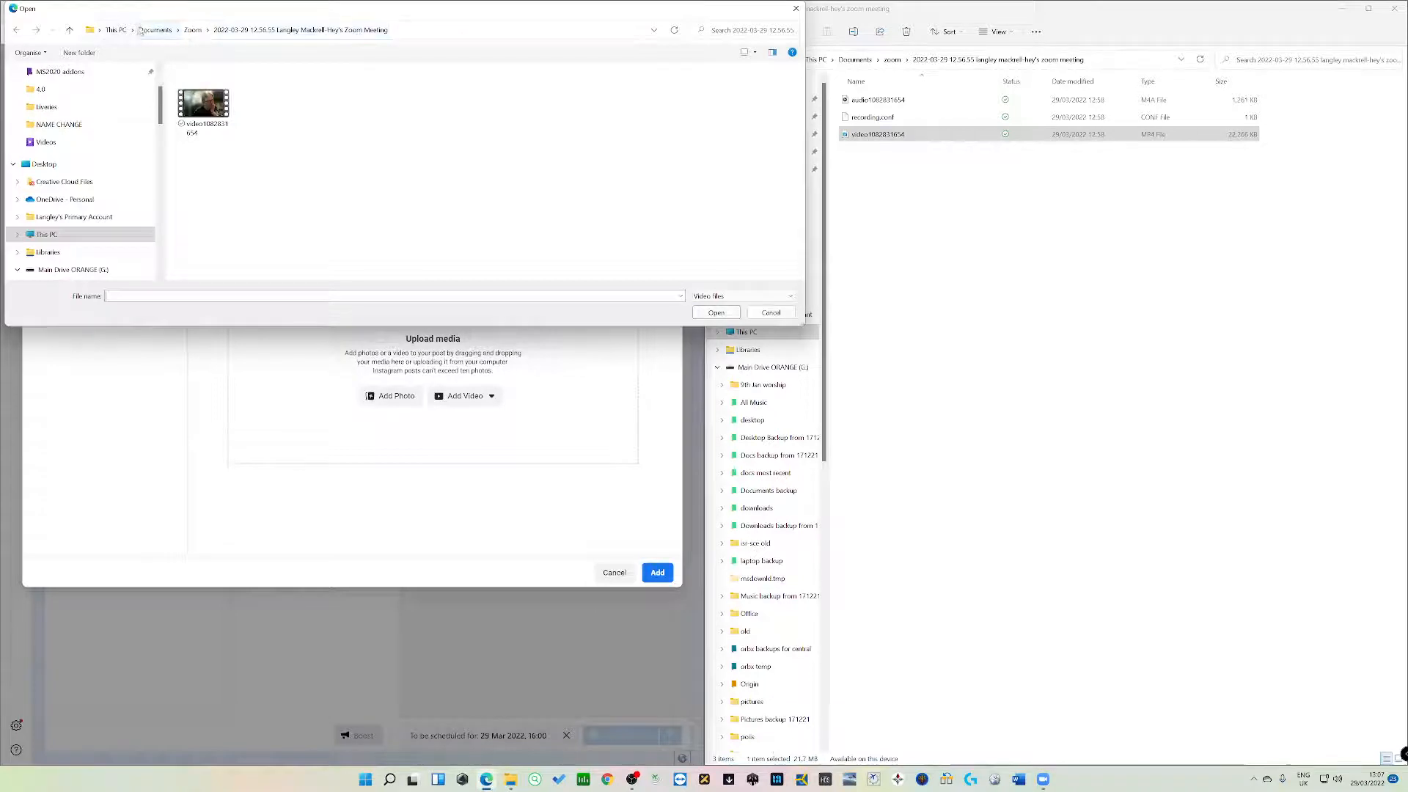
left_click(213, 100)
left_click(716, 314)
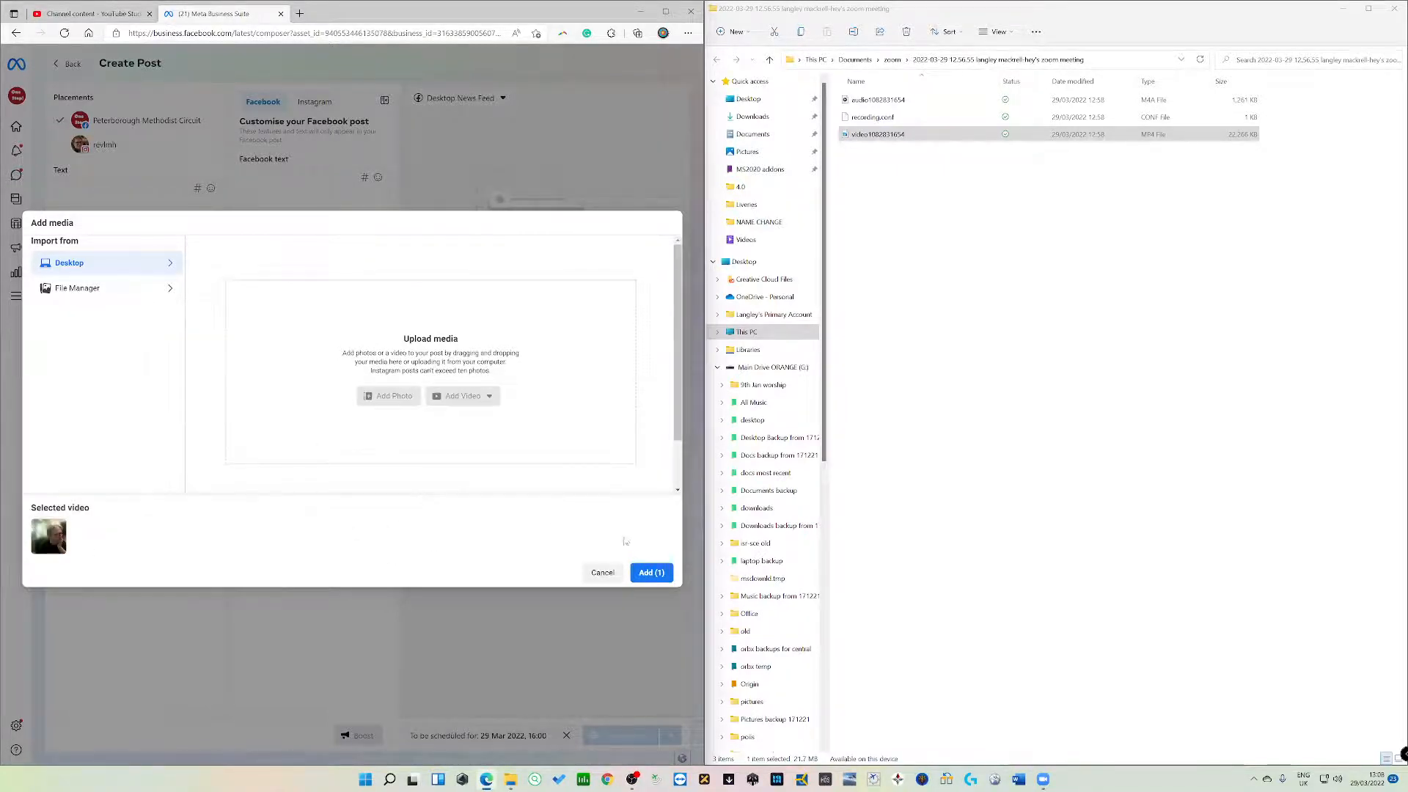
left_click(649, 572)
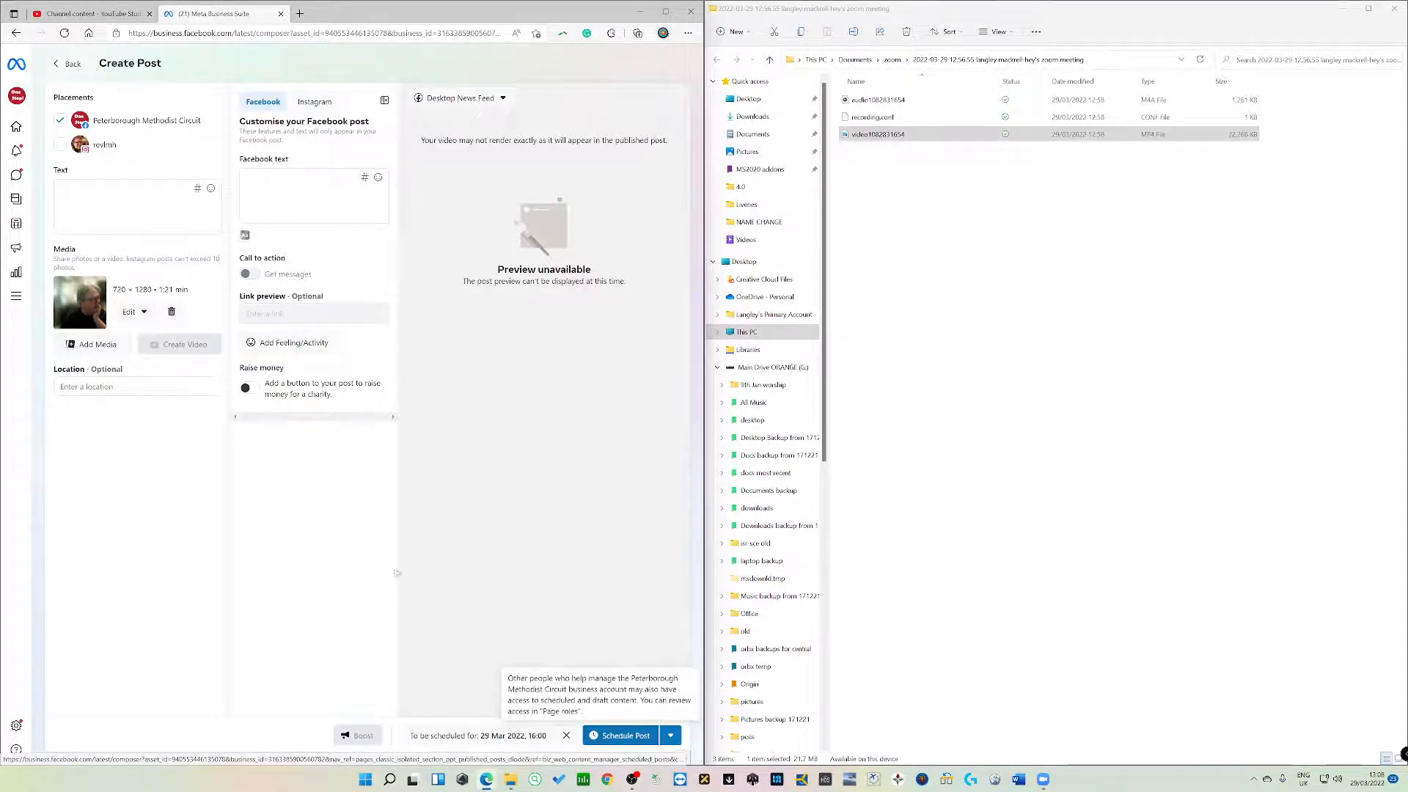
Step: Enter "Tutorial video for uploading" as the text of the scheduled post
left_click(77, 188)
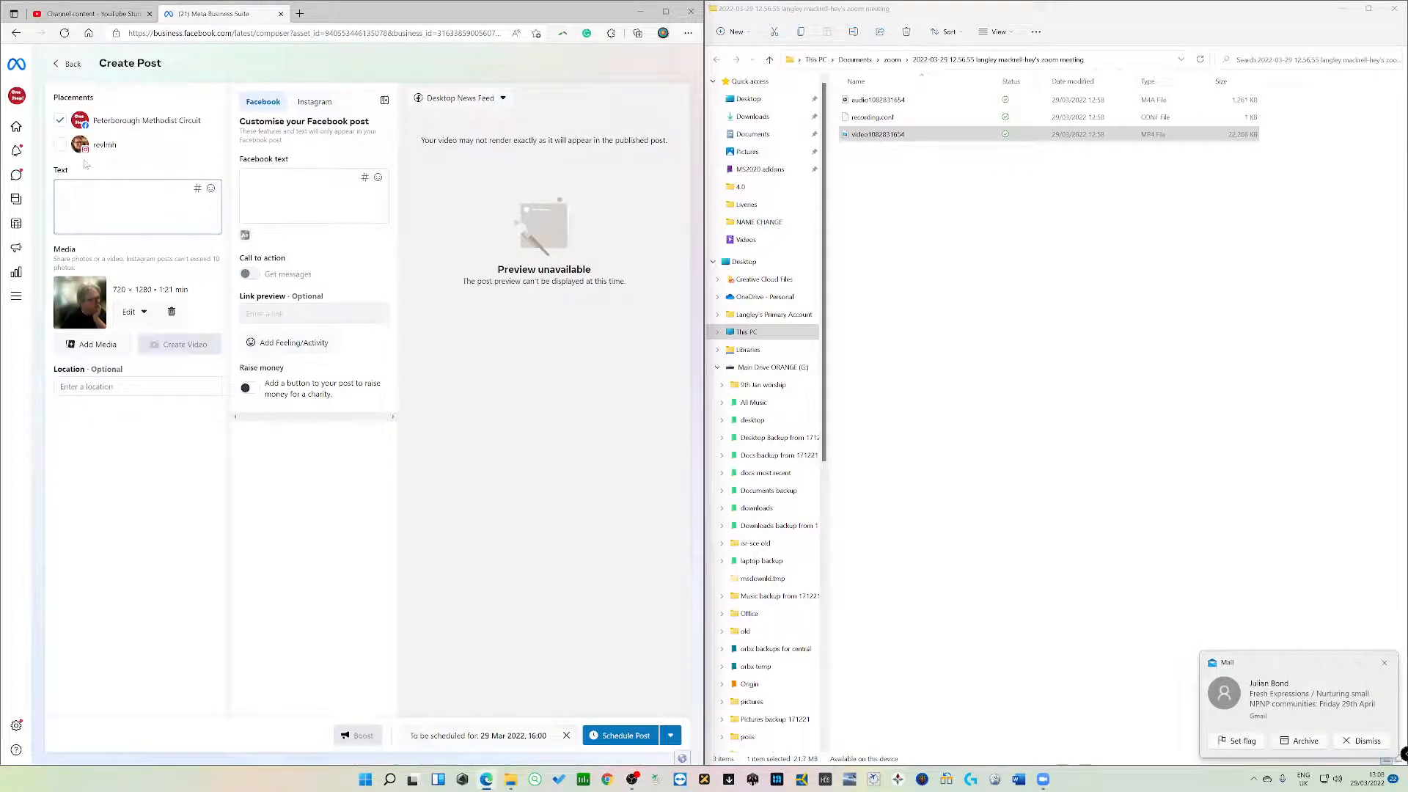
type("Tutorial vidoe")
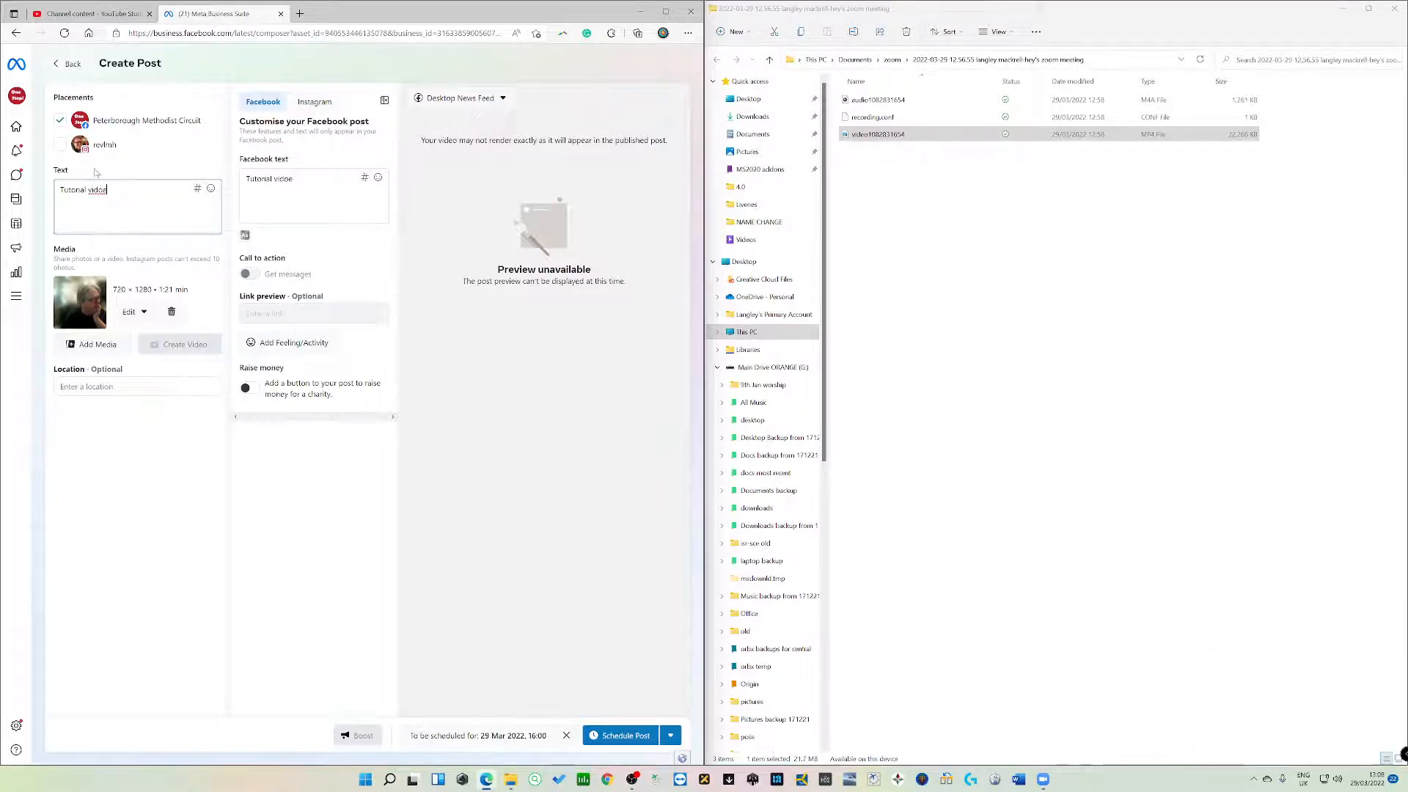
key("BackSpace")
key("BackSpace")
type("eo for uploading")
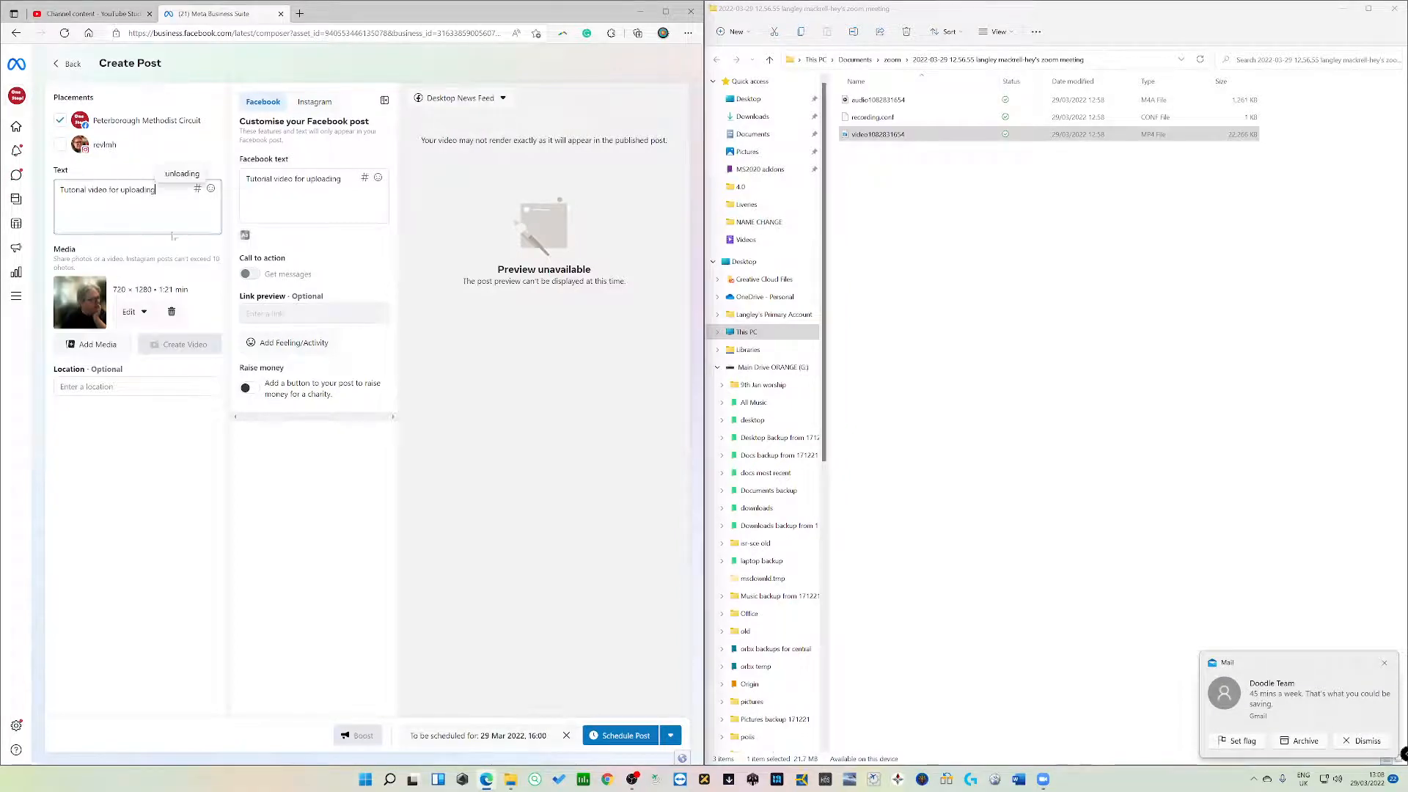
Step: Check the Facebook text and the video in the post preview, and submit the post for scheduling
left_click(285, 199)
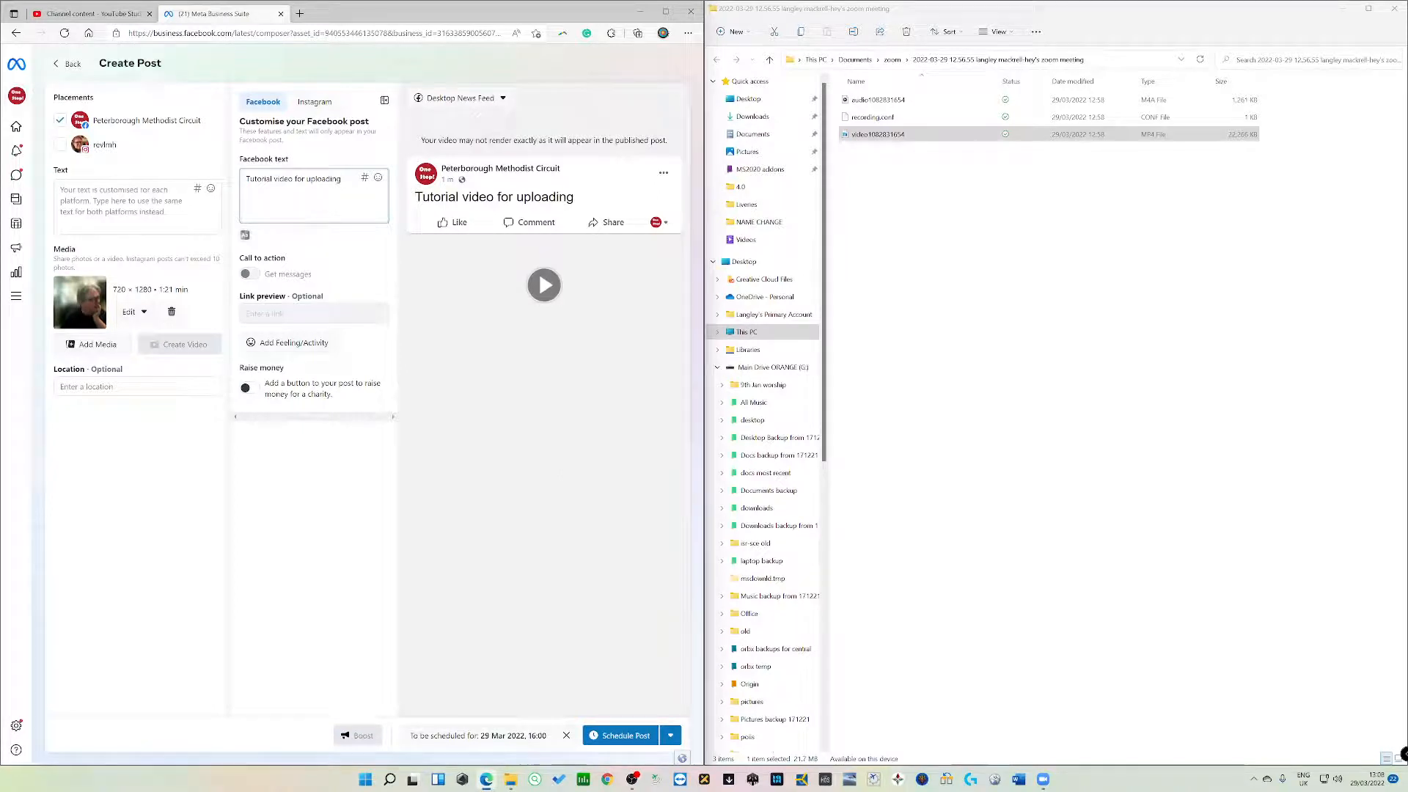
left_click(546, 288)
left_click(626, 736)
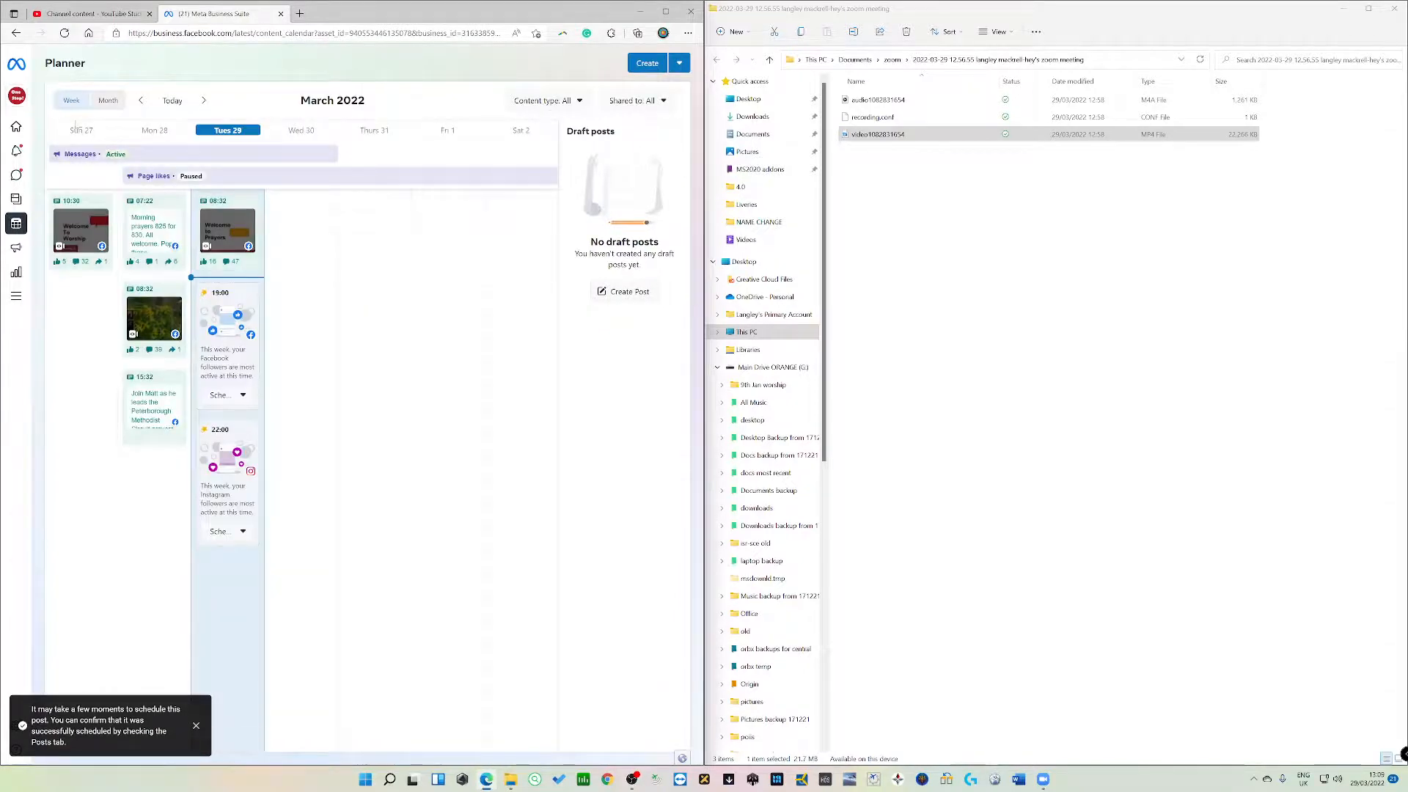
Step: Look through the business Home page, the All Tools list and the selection of tools for the menu
mouse_move(15, 229)
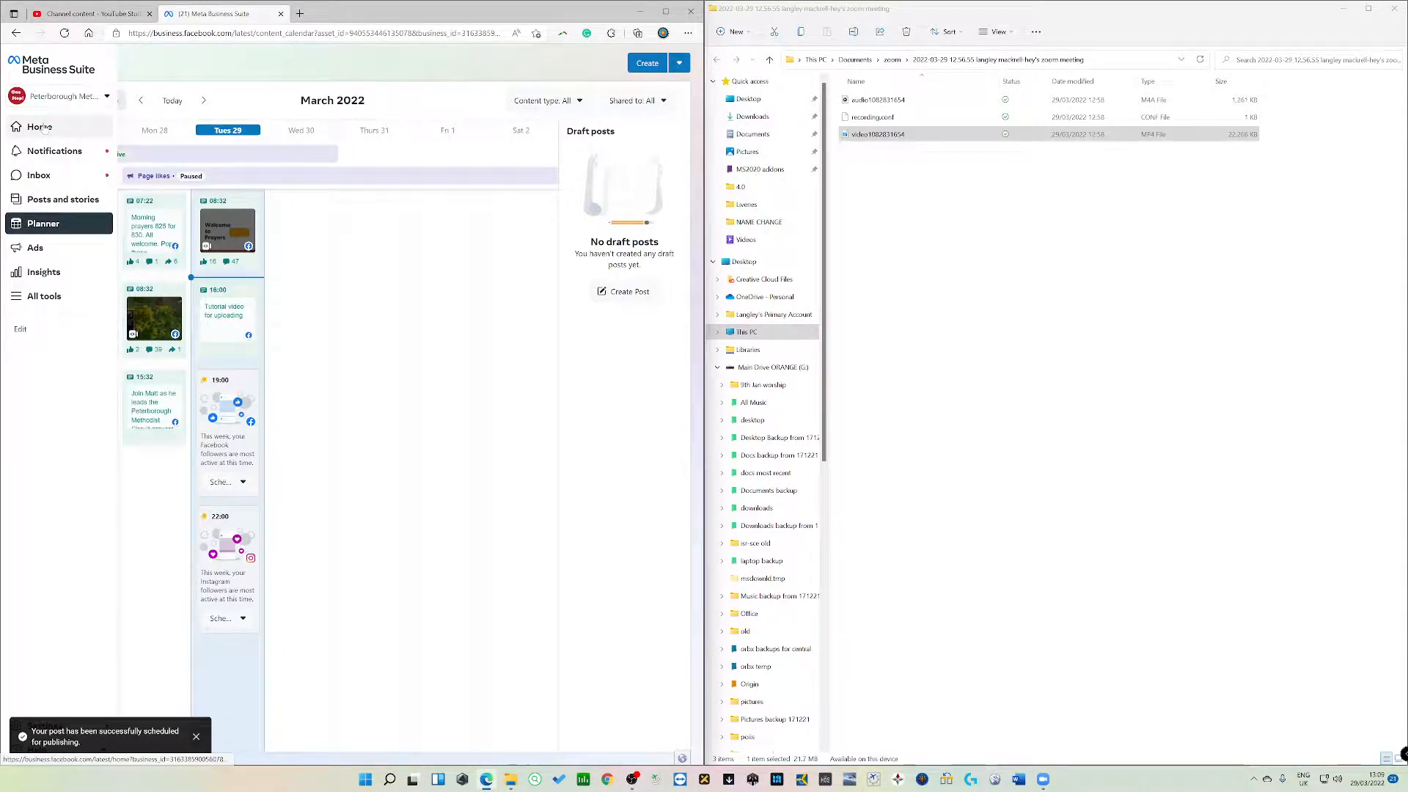
left_click(41, 127)
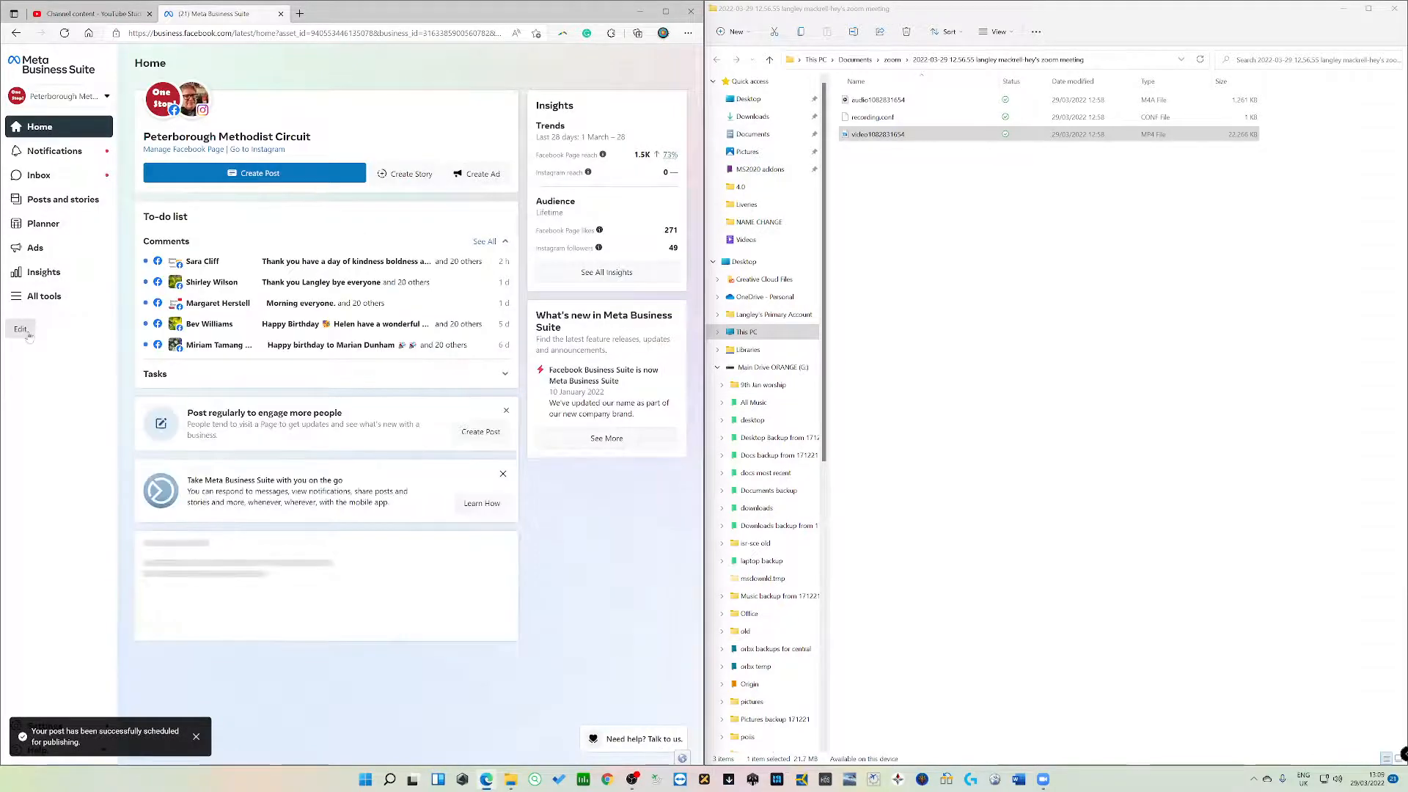
scroll(248, 546, "down", 2)
scroll(248, 547, "up", 2)
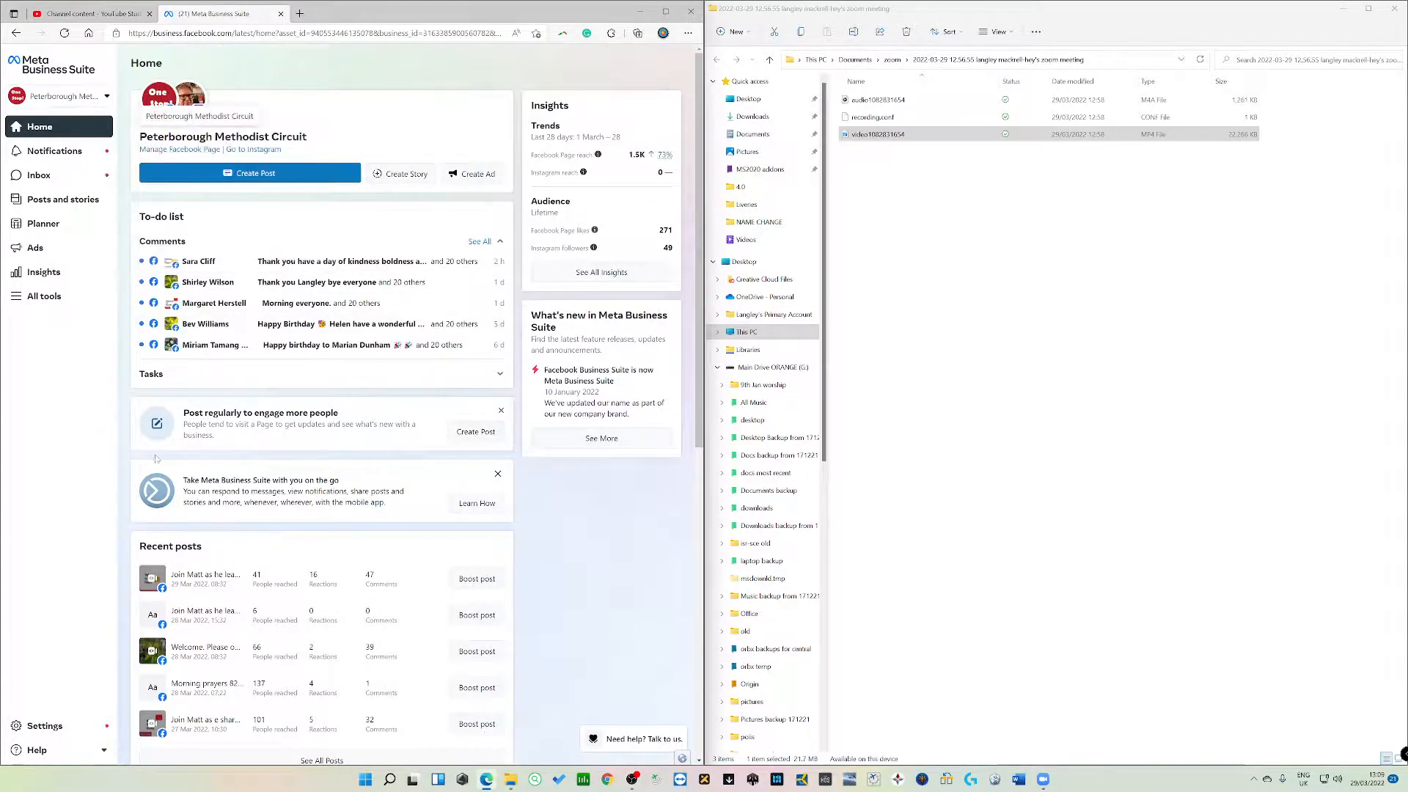
left_click(44, 297)
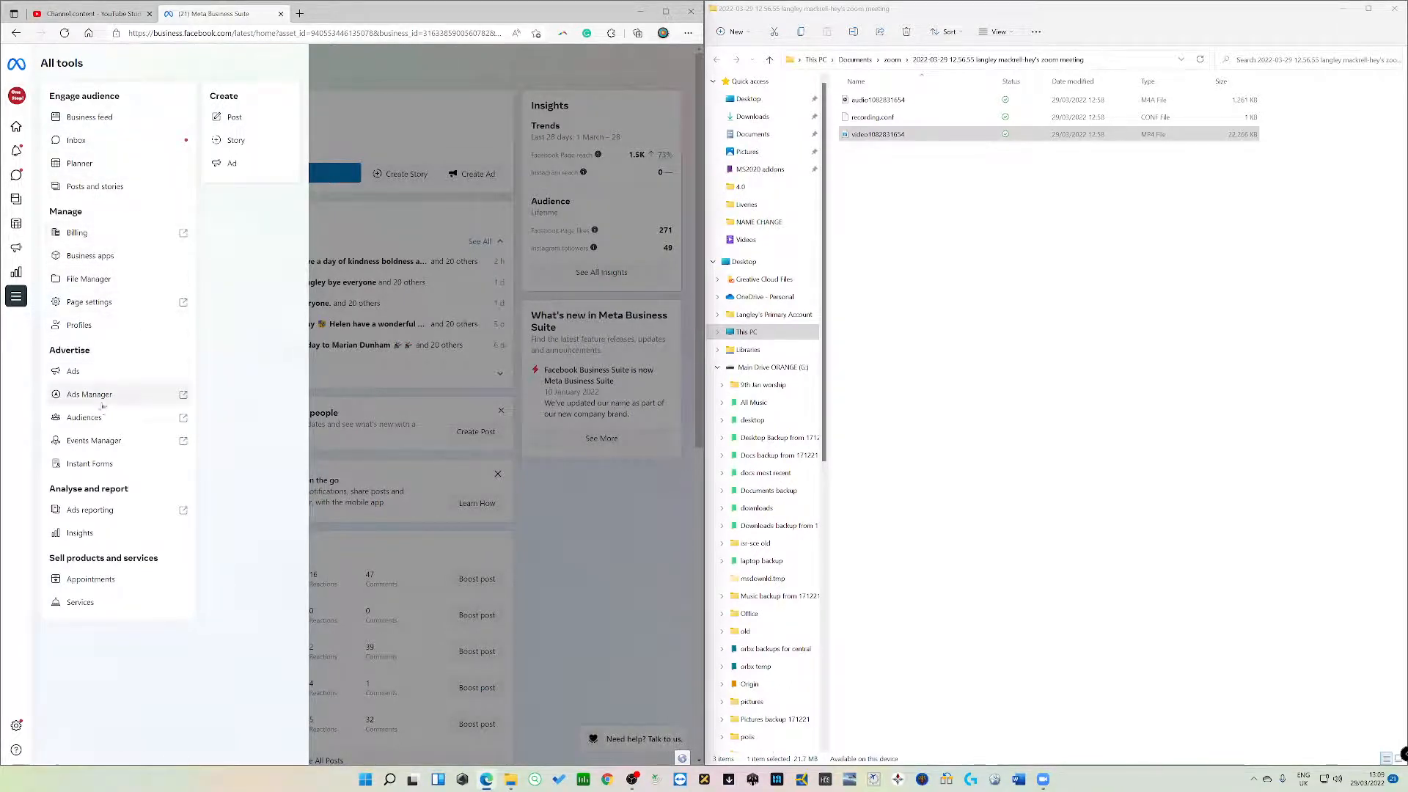
left_click(18, 333)
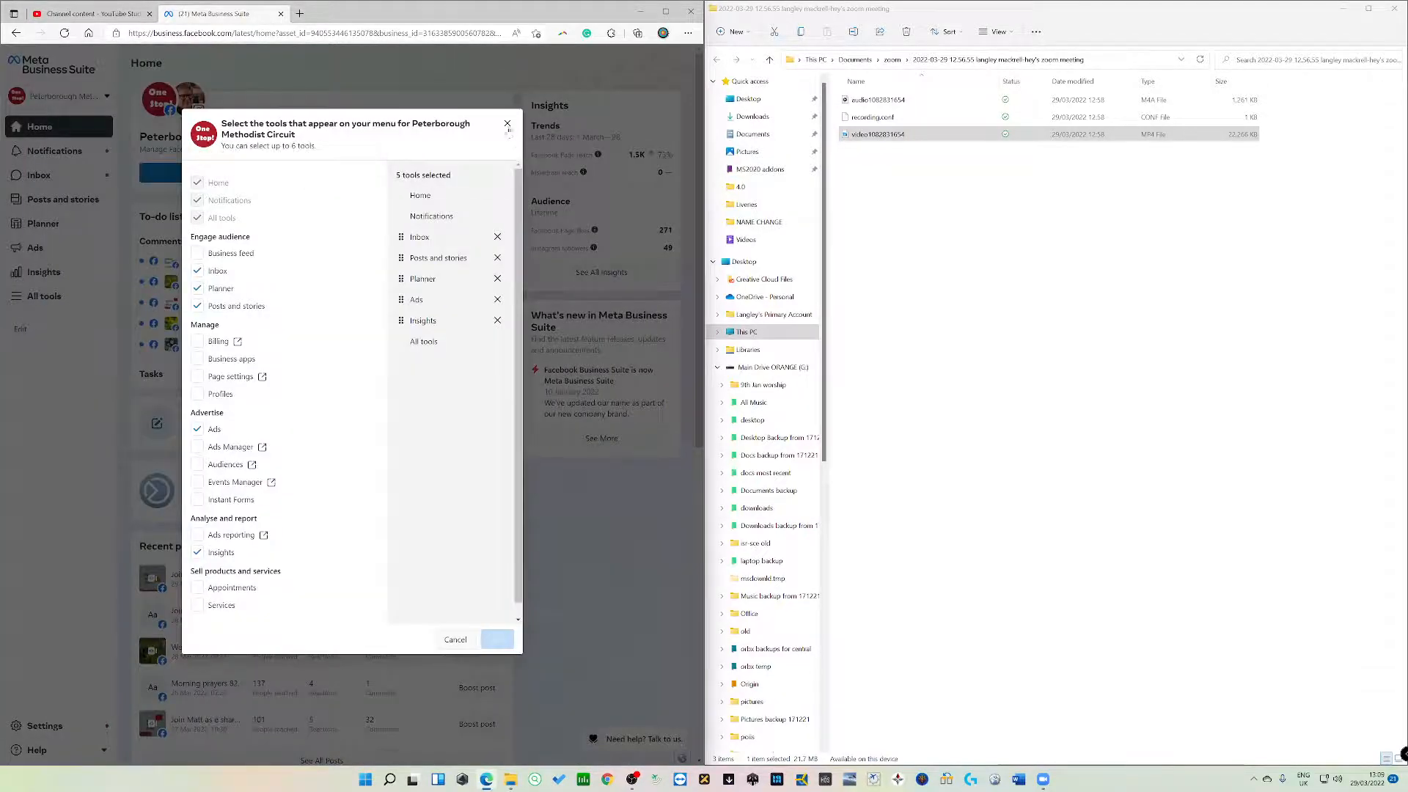
left_click(506, 123)
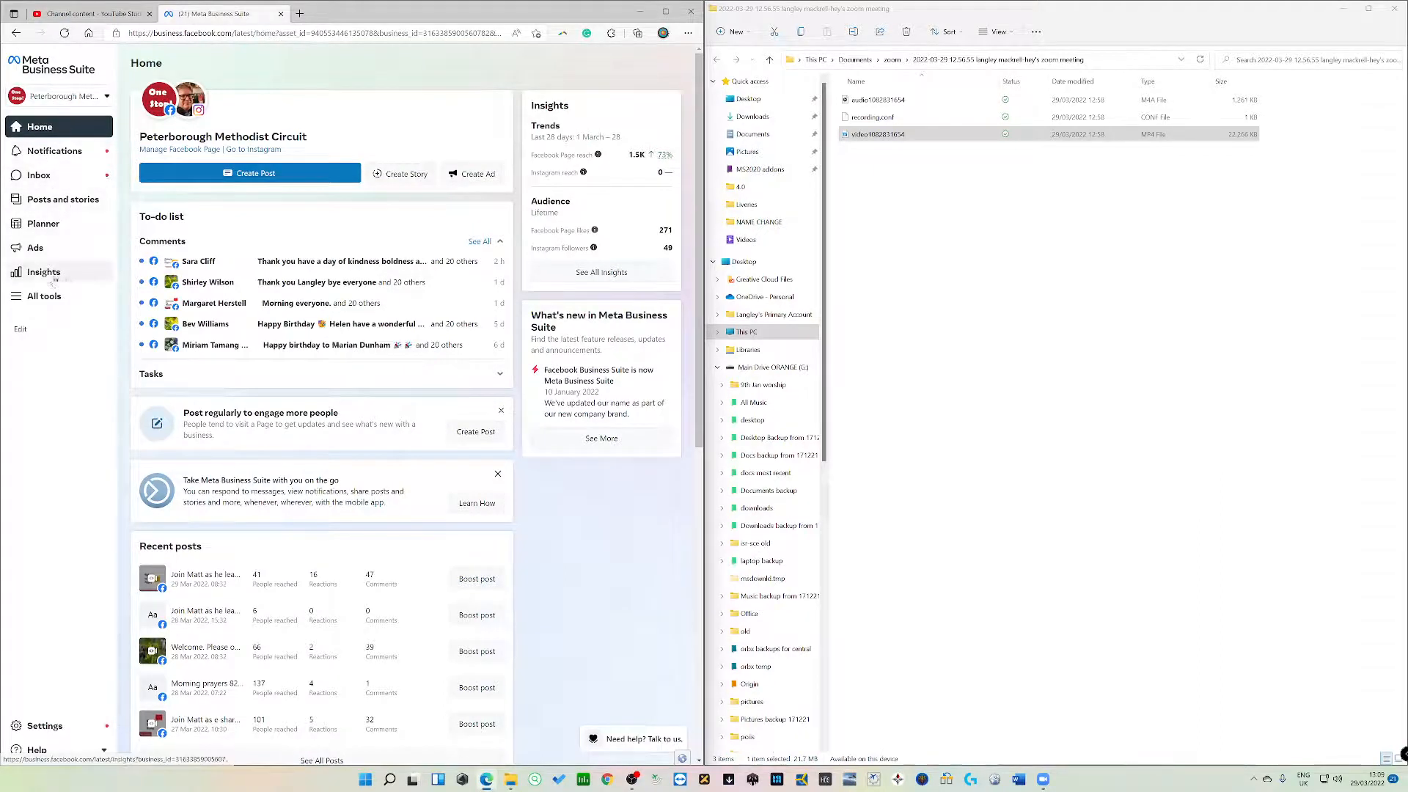
Step: Return to the Peterborough Methodist Circuit Facebook page and reopen its scheduled posts list through Publishing Tools
left_click(17, 33)
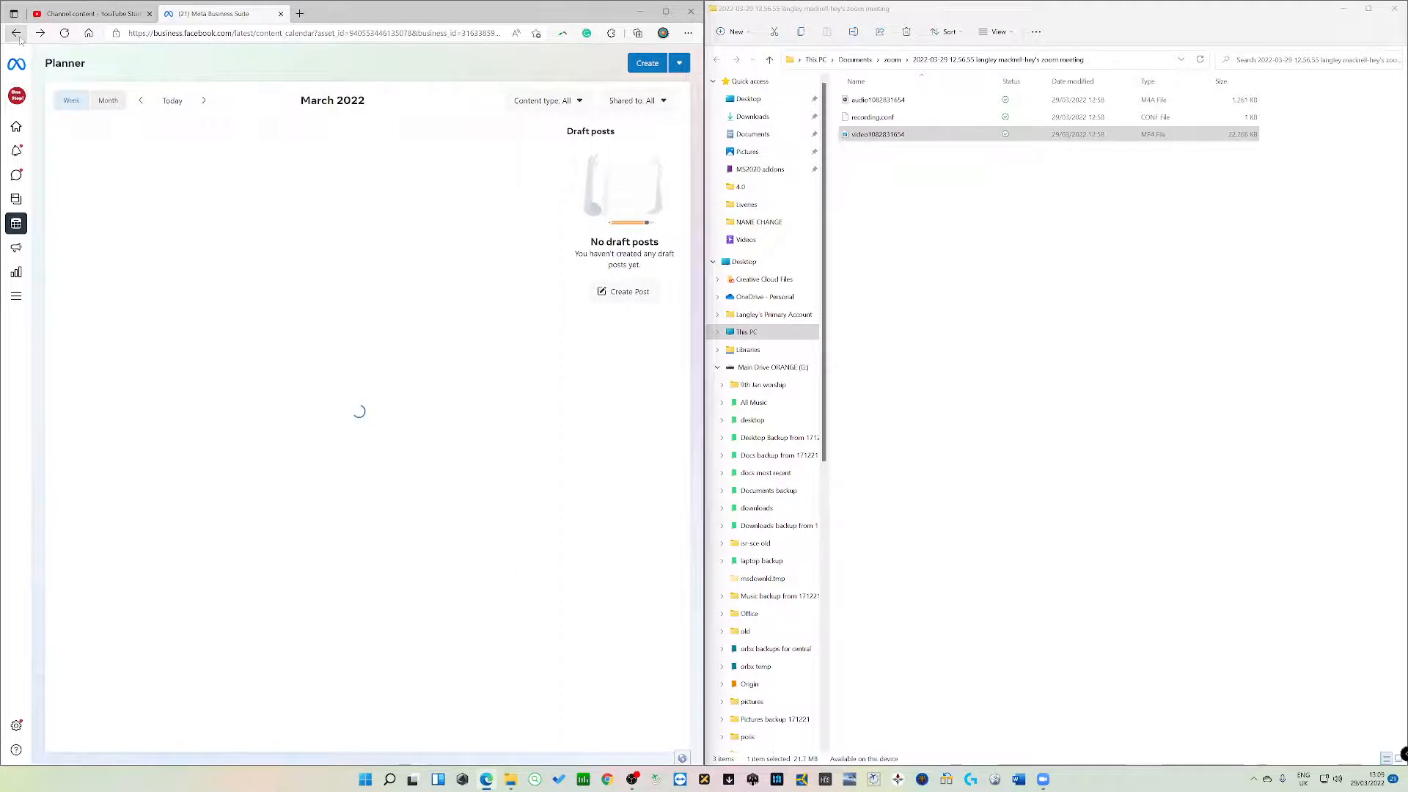
left_click(18, 35)
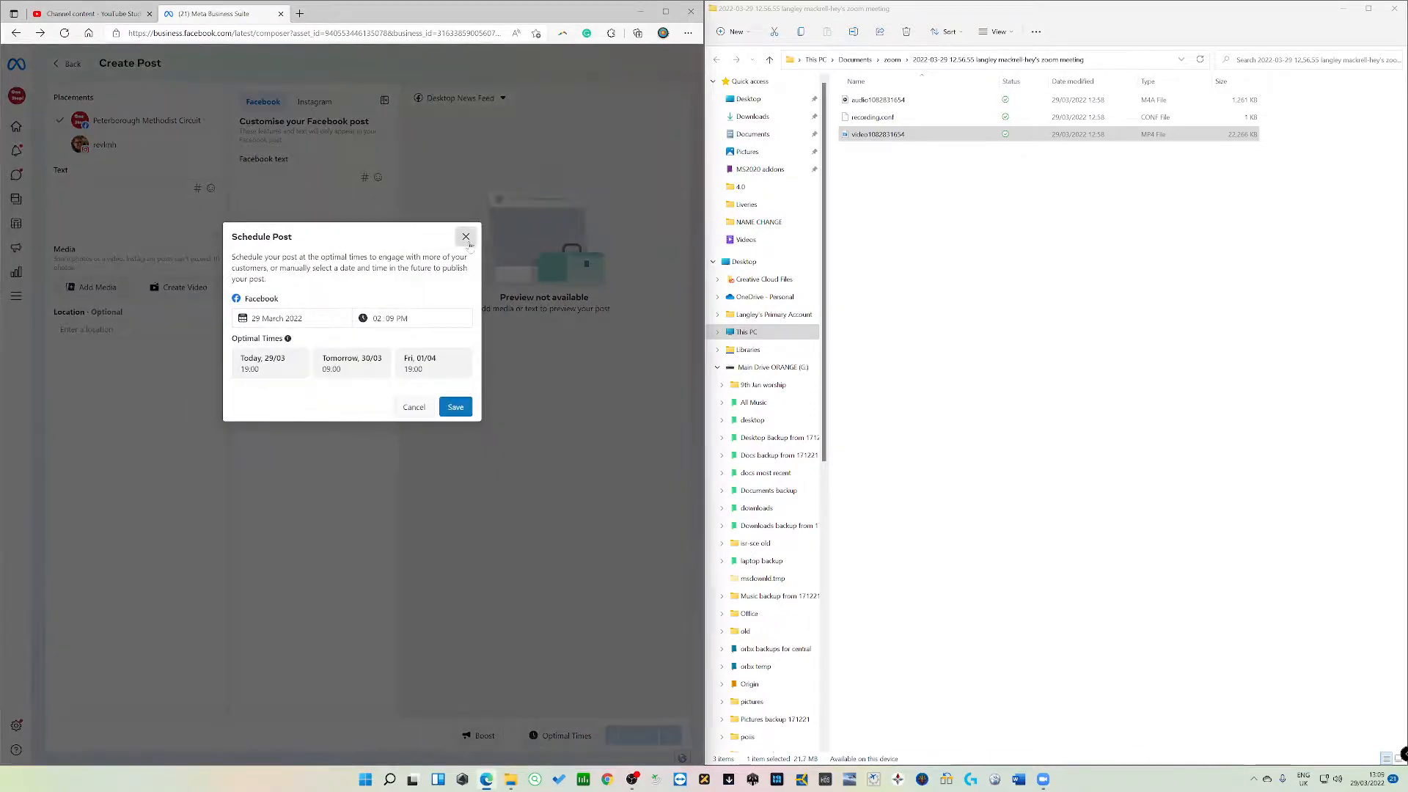
left_click(467, 238)
left_click(16, 33)
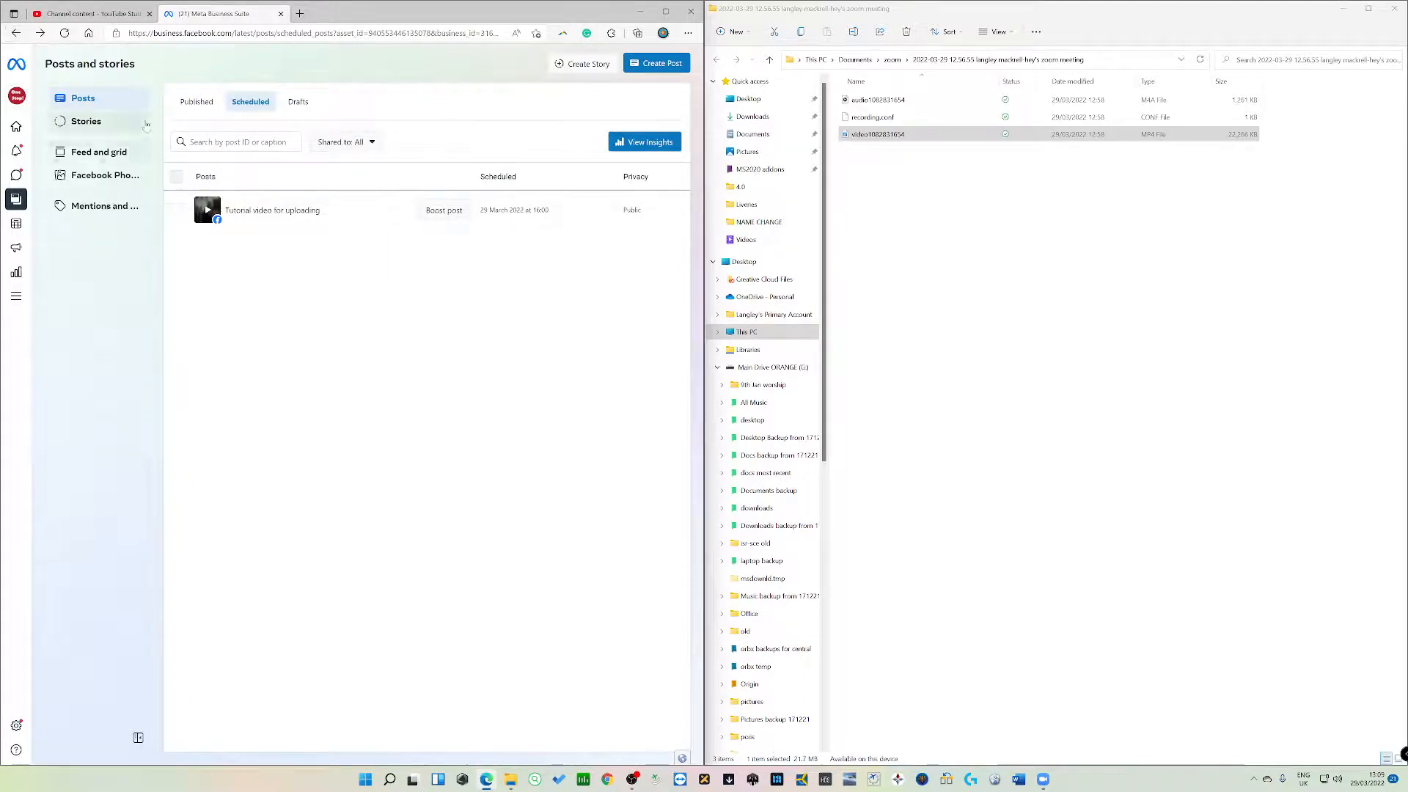
left_click(18, 35)
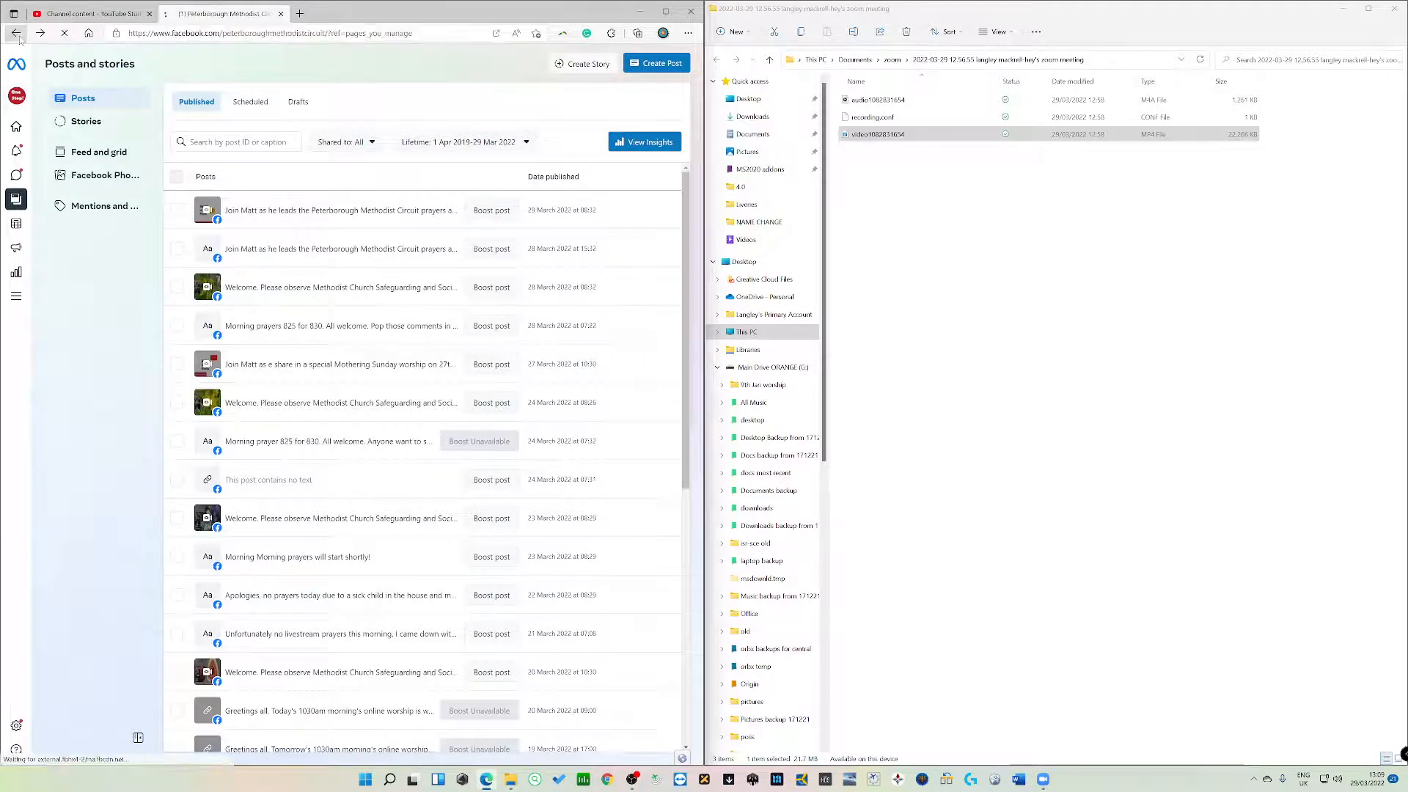
left_click(16, 34)
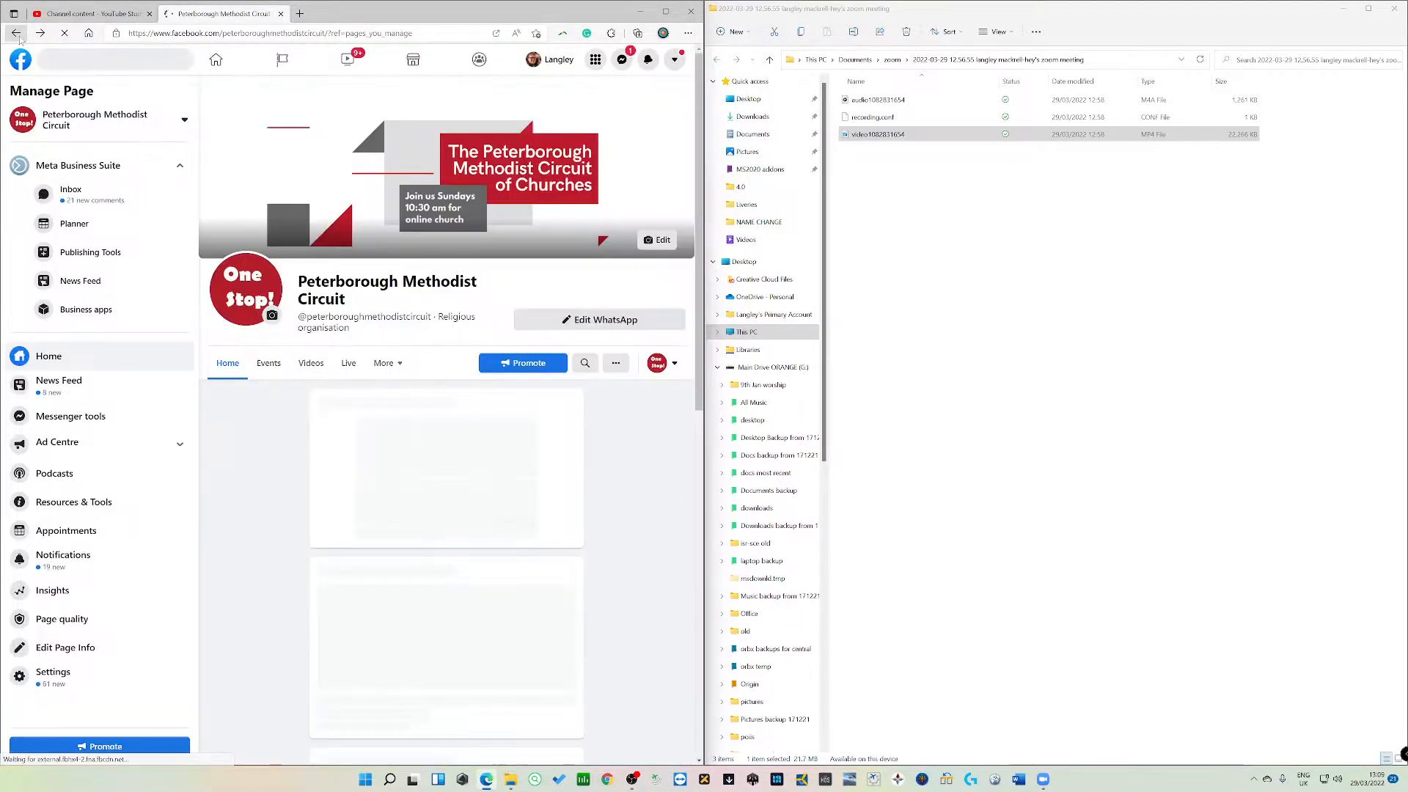
left_click(101, 258)
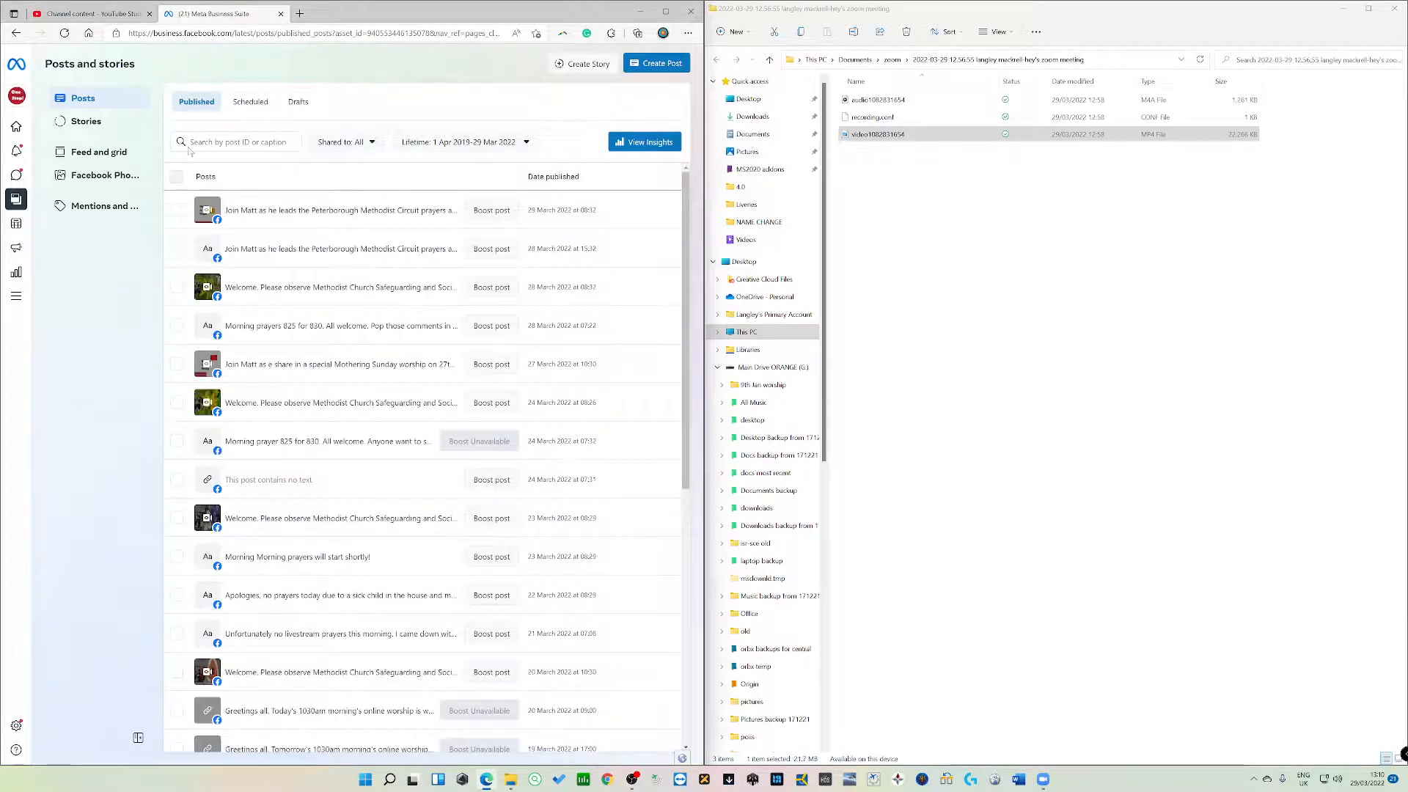
left_click(250, 102)
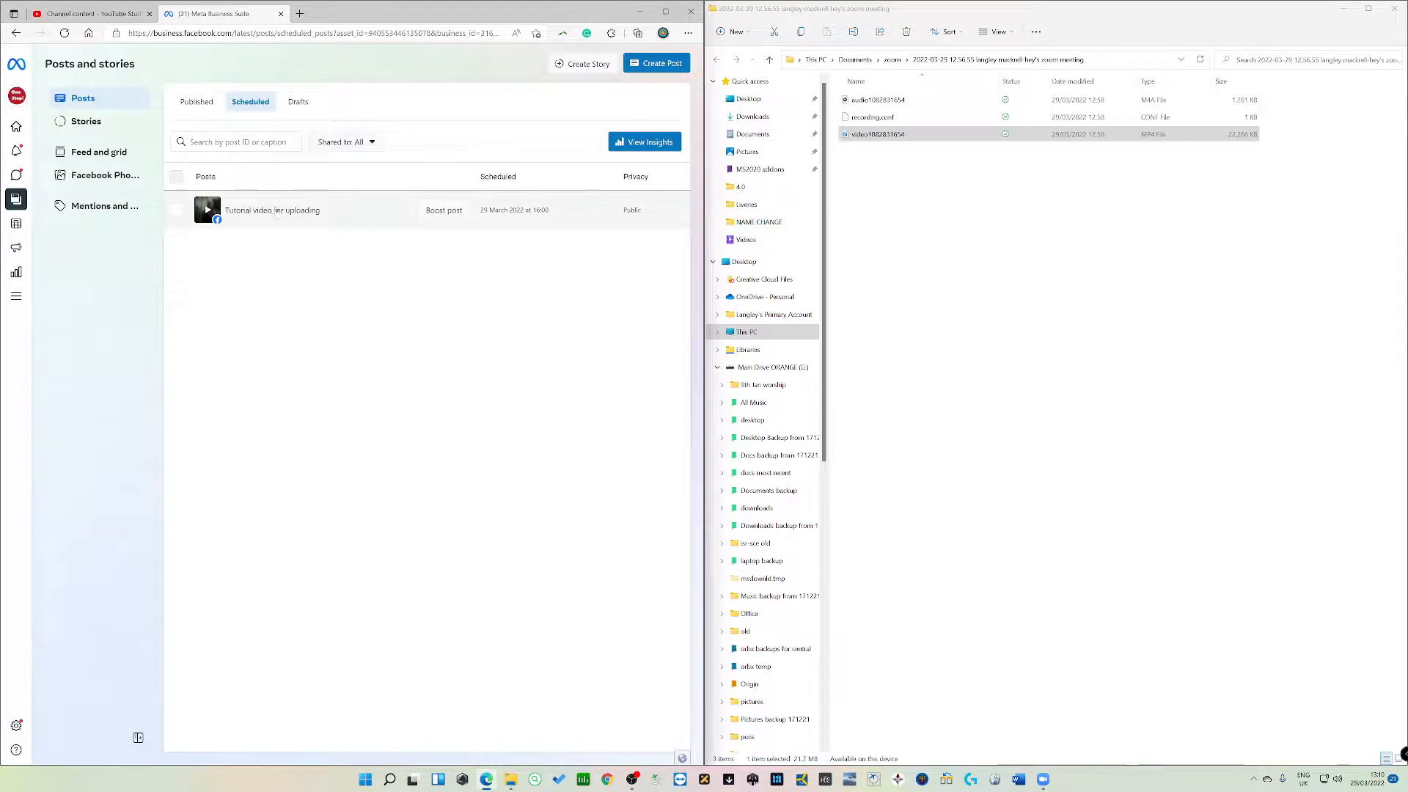
Step: Open the details of the scheduled "Tutorial video for uploading" post, view its edit form, and leave the form without saving changes
left_click(525, 213)
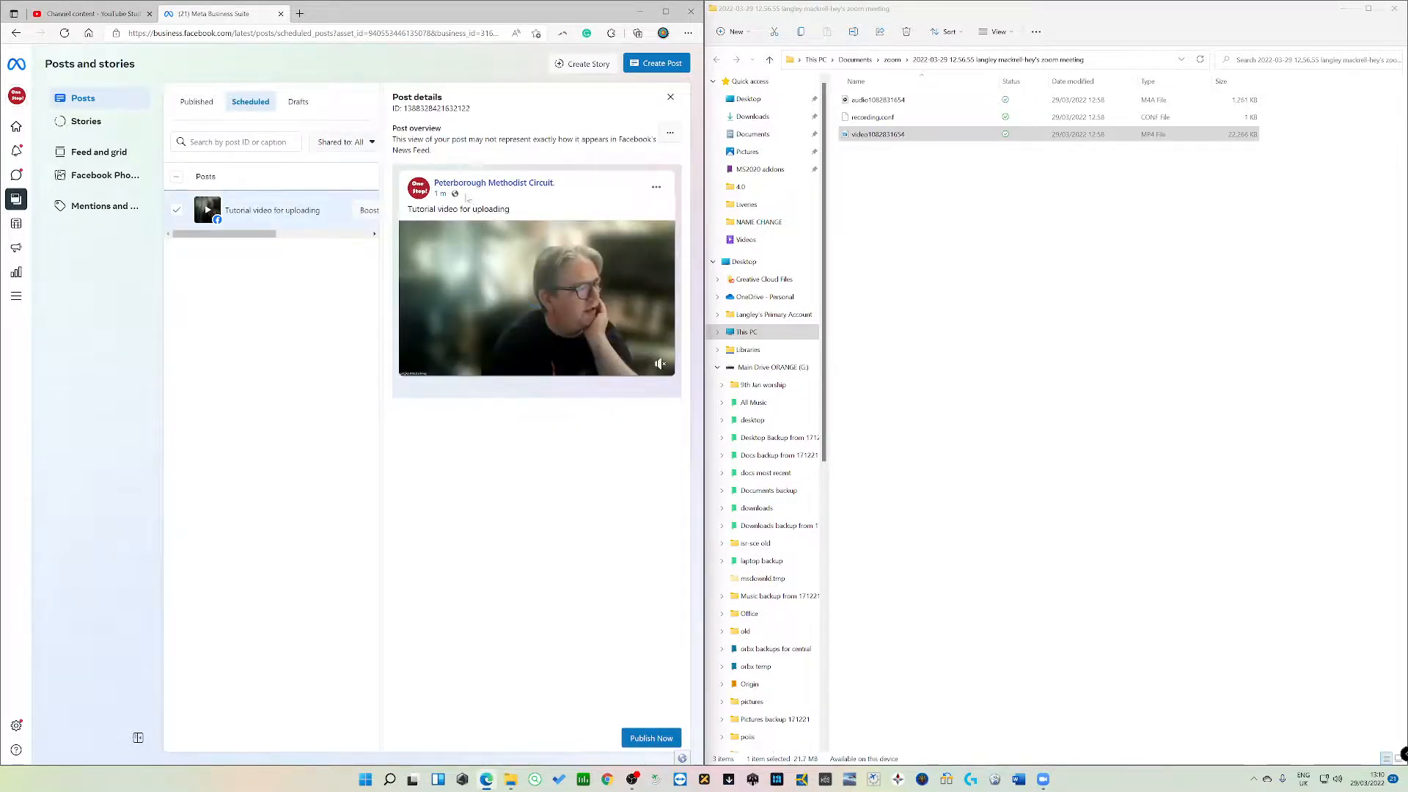
left_click(673, 134)
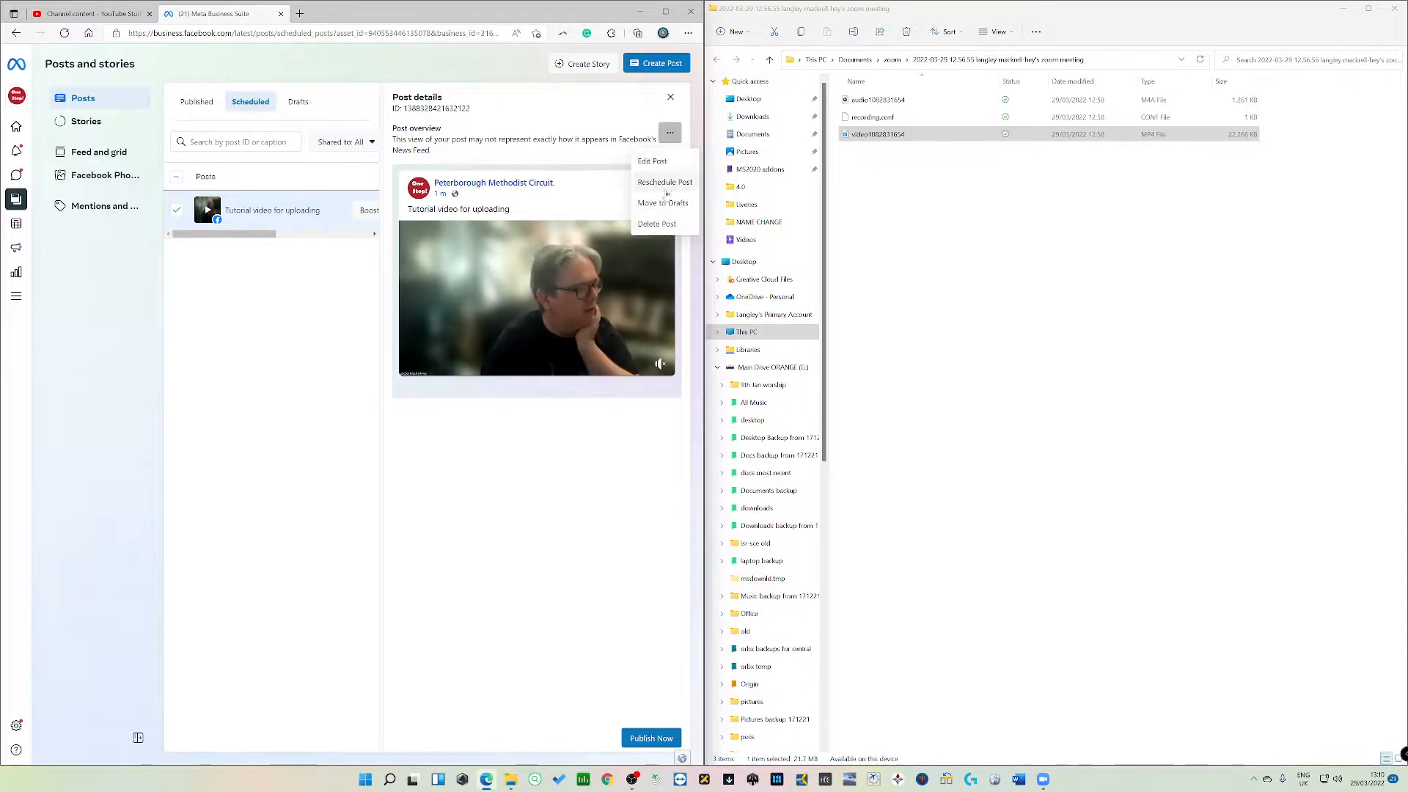
left_click(658, 167)
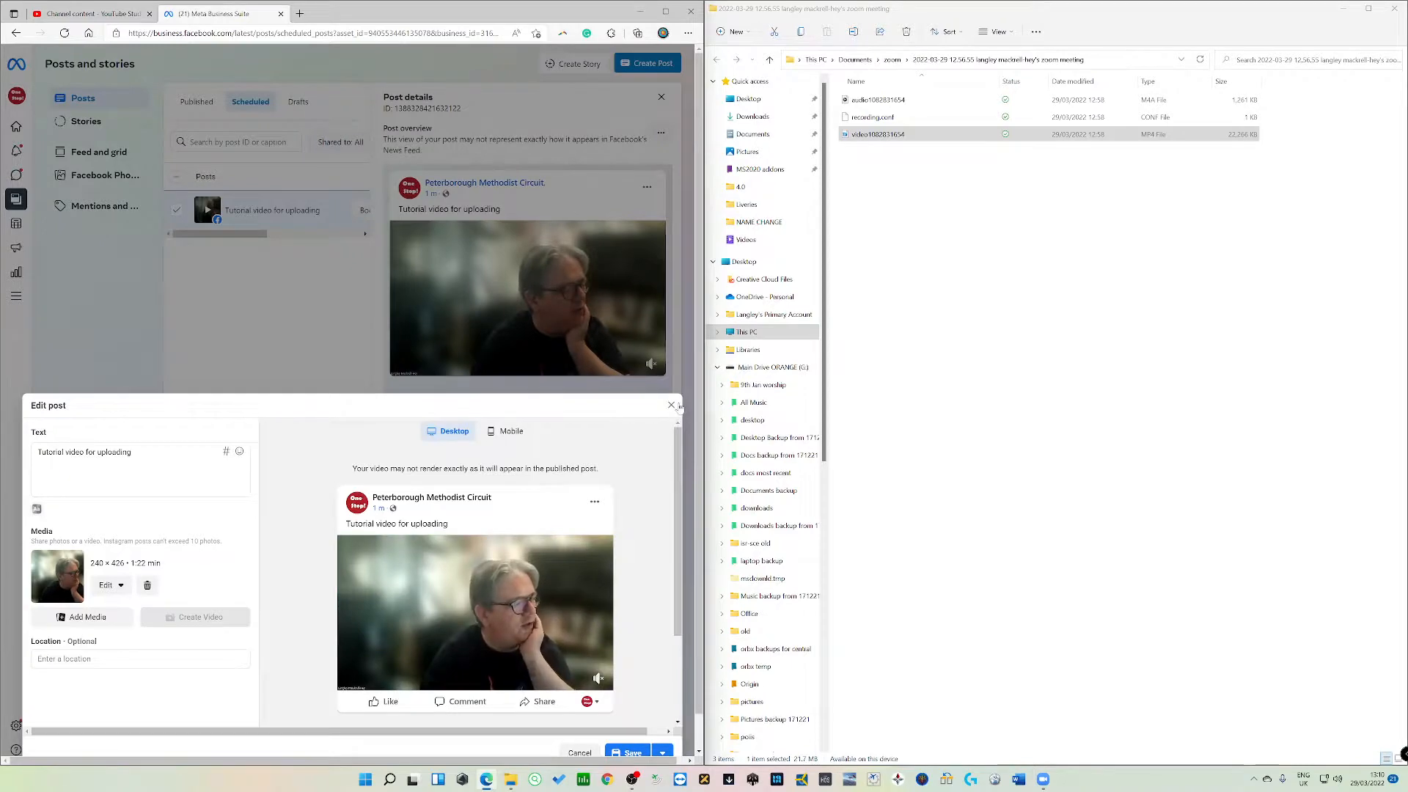
left_click(671, 405)
left_click(473, 343)
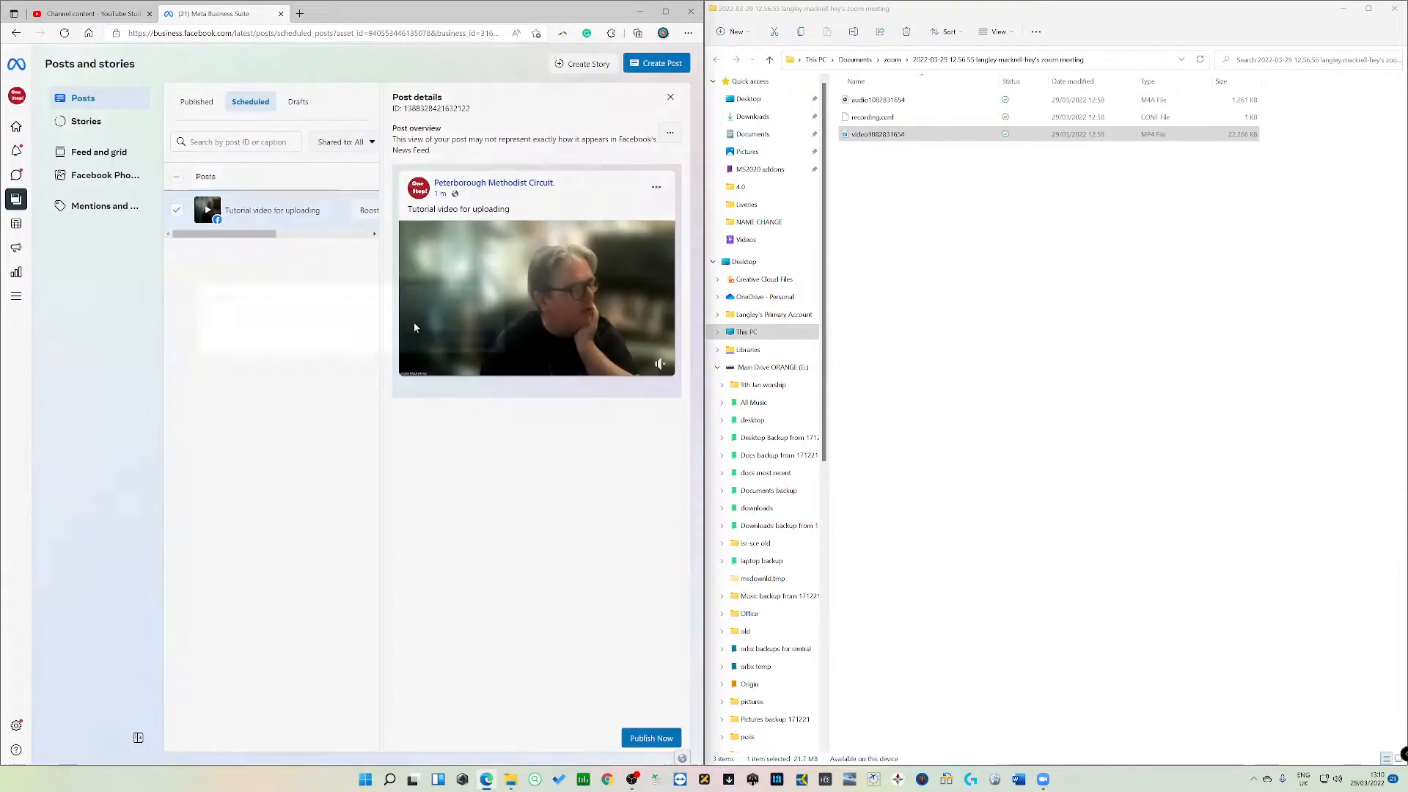
Step: View the date and time options for rescheduling the post, and close them without rescheduling
left_click(670, 134)
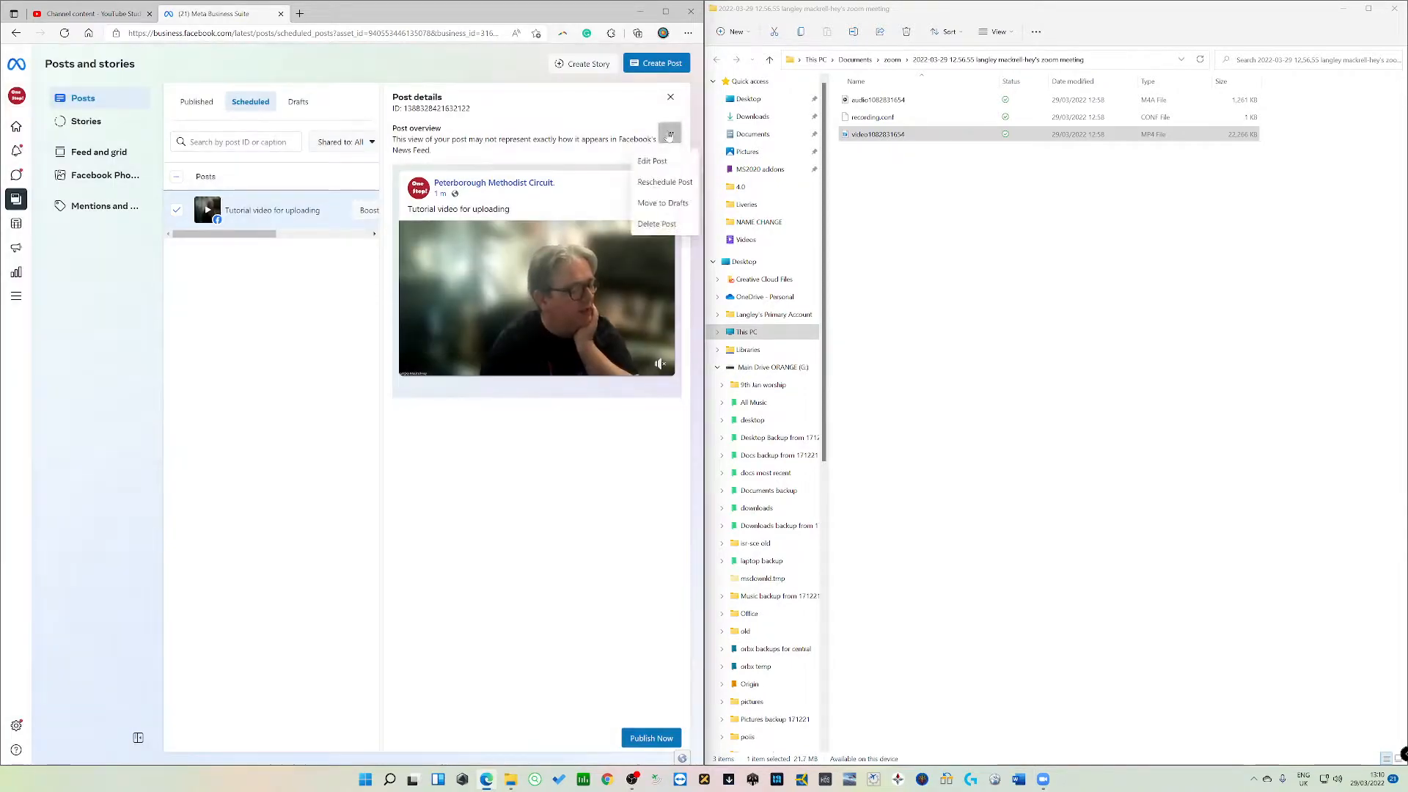
left_click(663, 183)
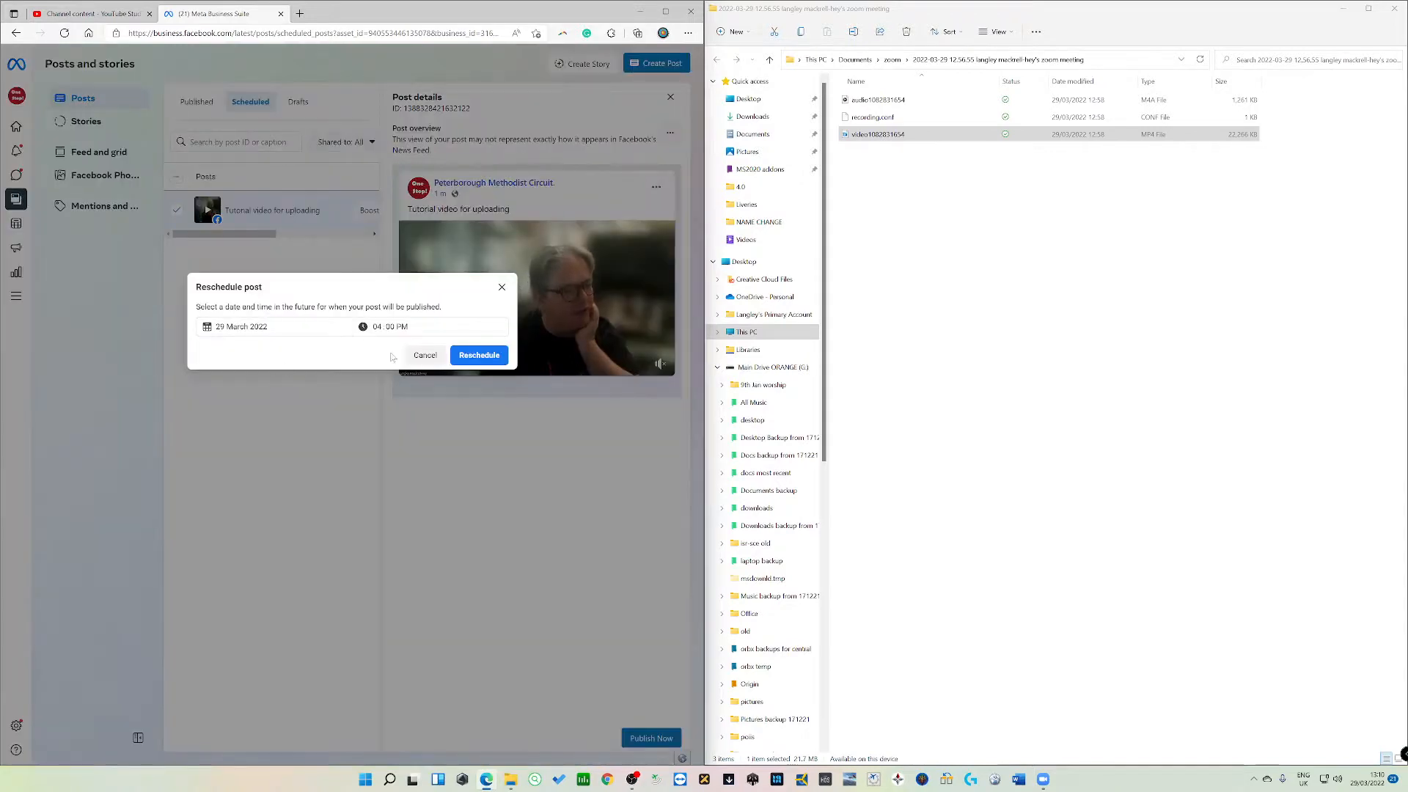
left_click(502, 287)
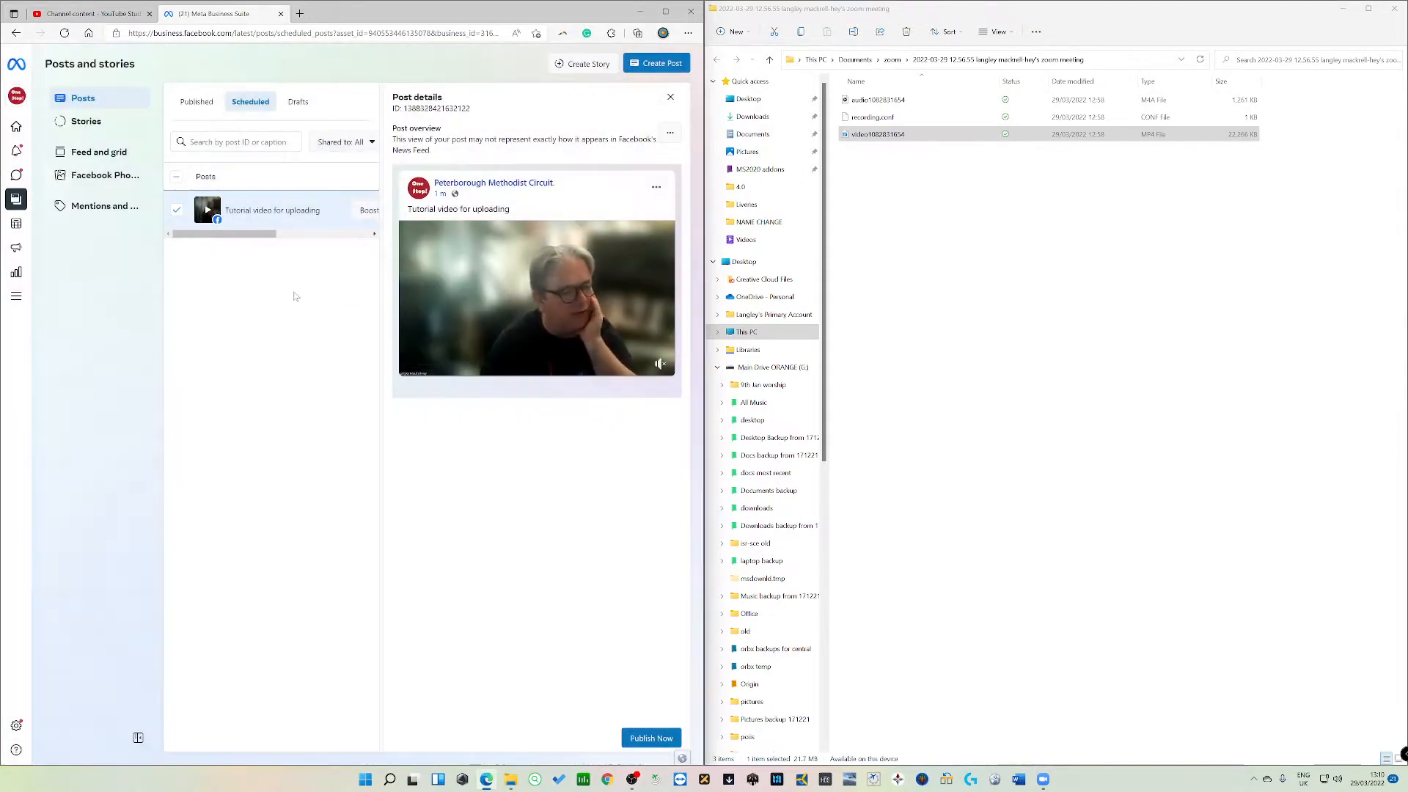